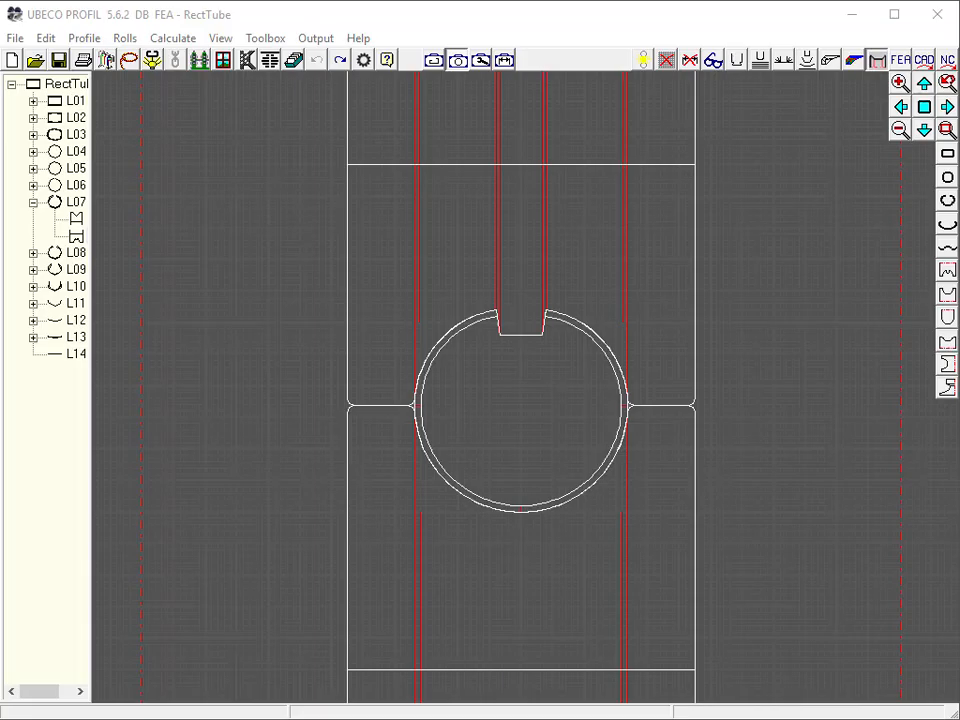
Open the fin pass bottom roll dialog and set its outer edge height value to 0,750
{"action": "left_click", "coordinate": [945, 298]}
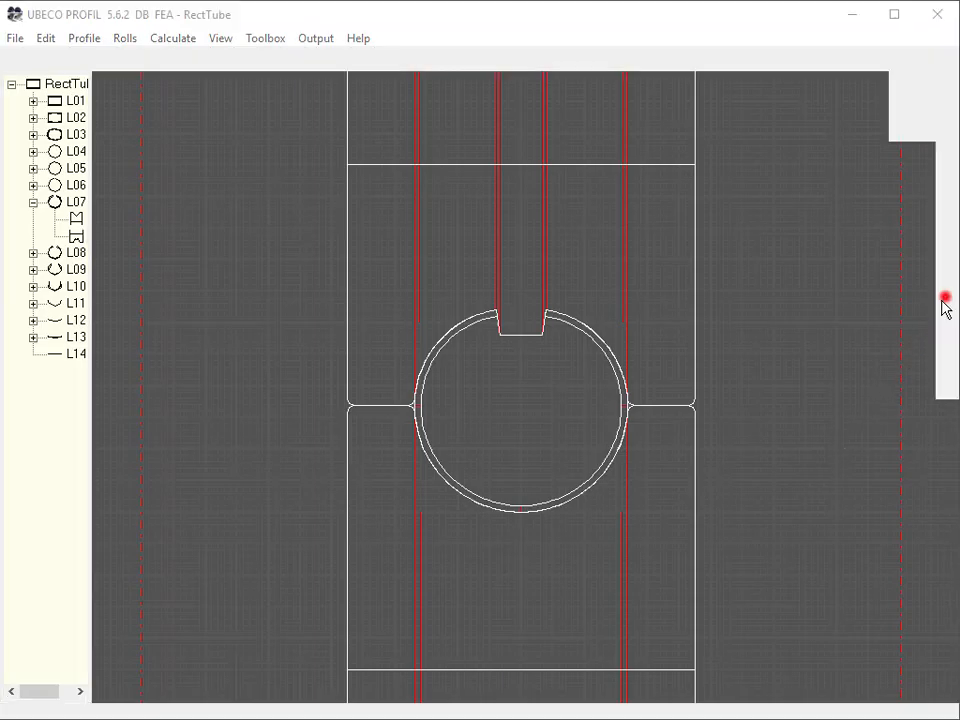
{"action": "left_click", "coordinate": [318, 463]}
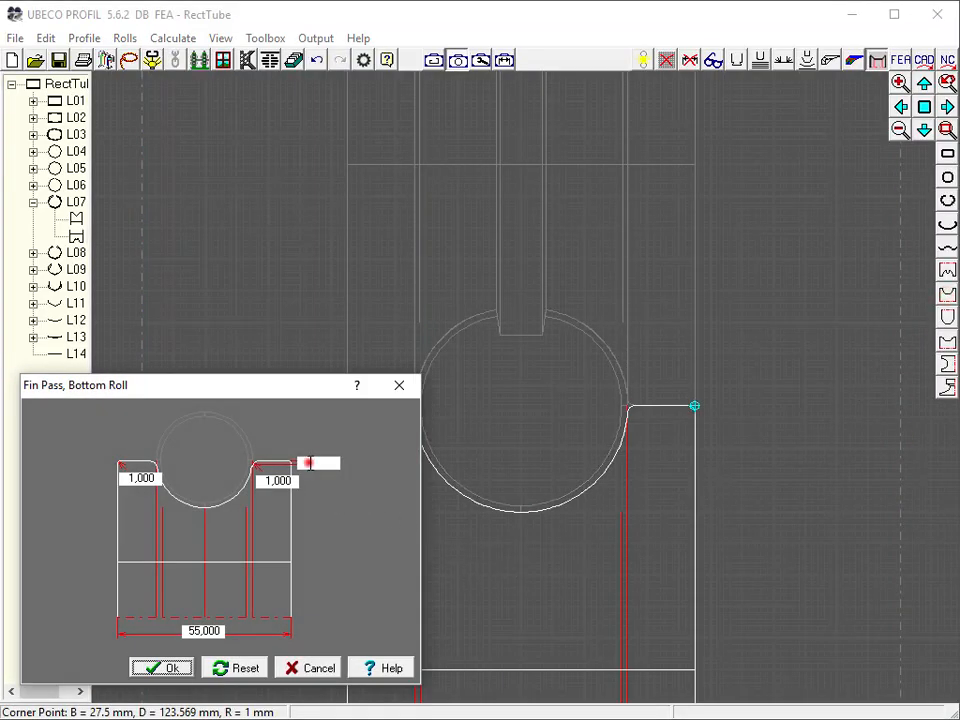
{"action": "key", "text": "Up"}
{"action": "key", "text": "Up"}
{"action": "key", "text": "Up"}
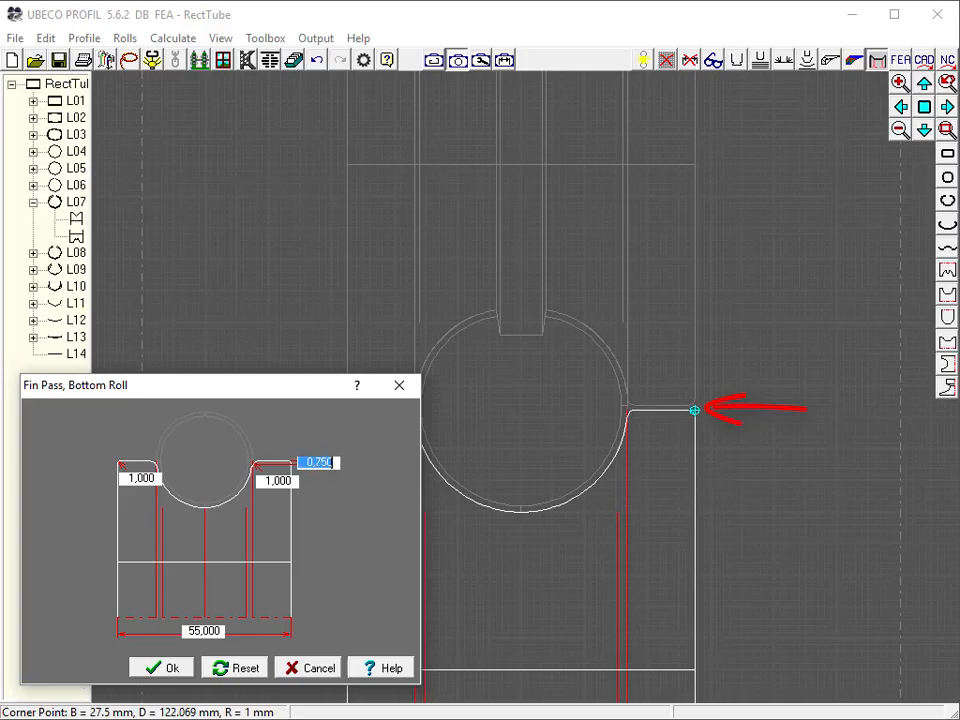
{"action": "left_click", "coordinate": [184, 658]}
{"action": "left_click", "coordinate": [166, 666]}
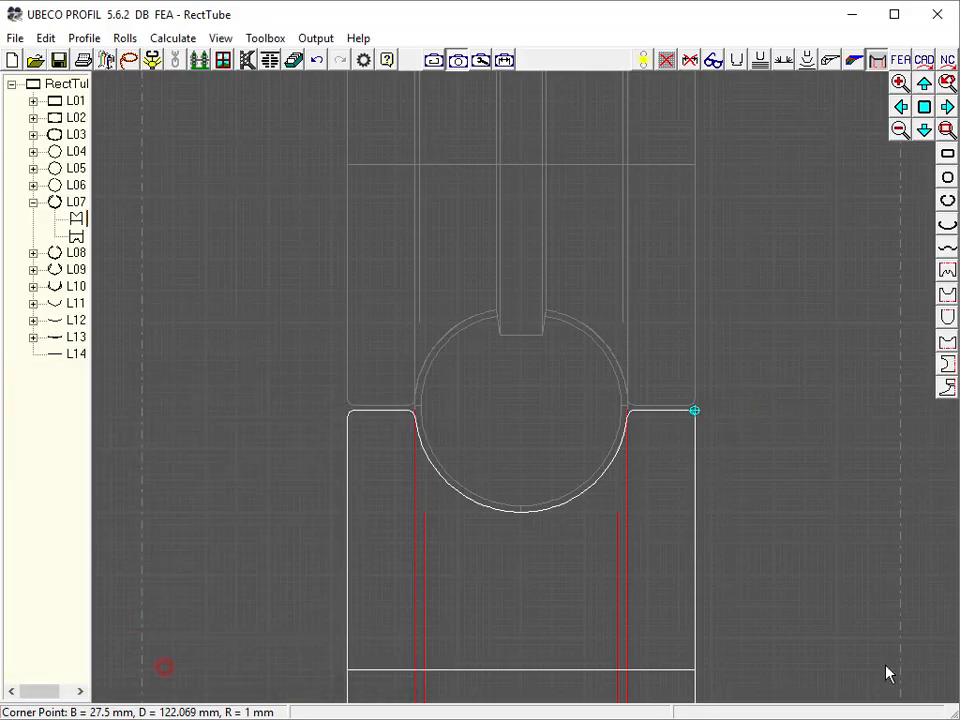
Open the fin pass top roll dialog and set its outer edge height value to 0,750
{"action": "left_click", "coordinate": [947, 270]}
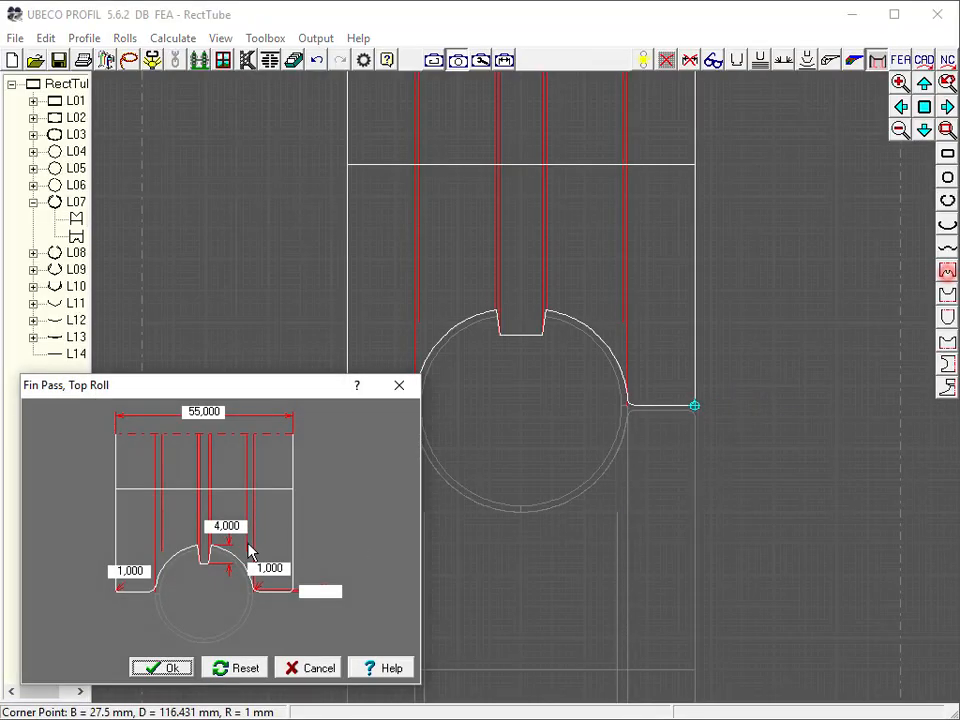
{"action": "left_click_drag", "start_coordinate": [311, 591], "coordinate": [462, 602]}
{"action": "type", "text": "-0"}
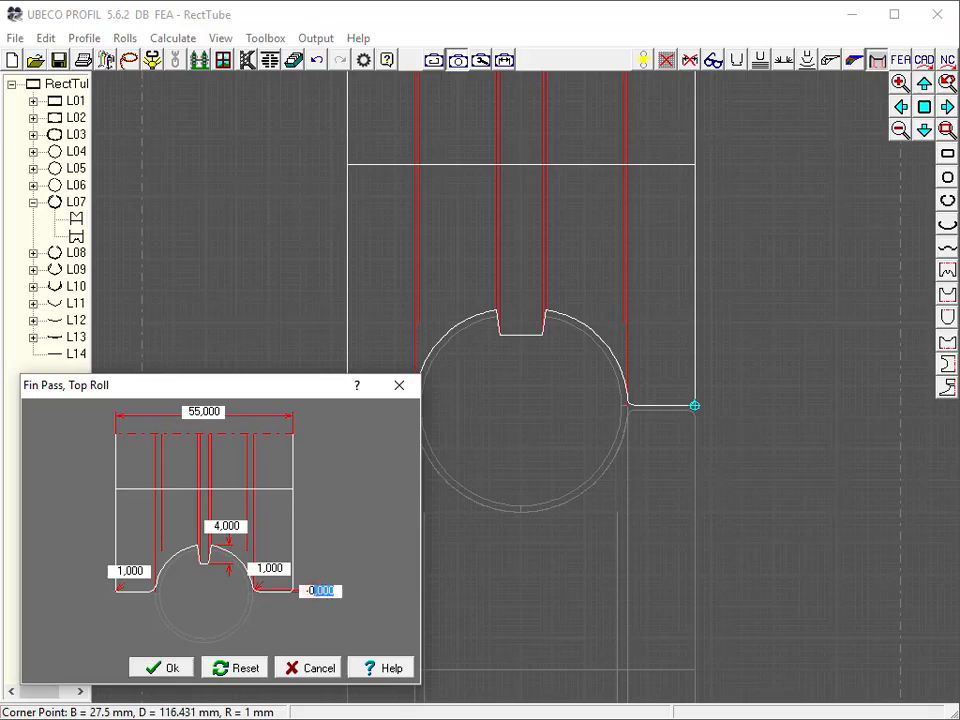
{"action": "key", "text": "Up"}
{"action": "key", "text": "Up"}
{"action": "key", "text": "Up"}
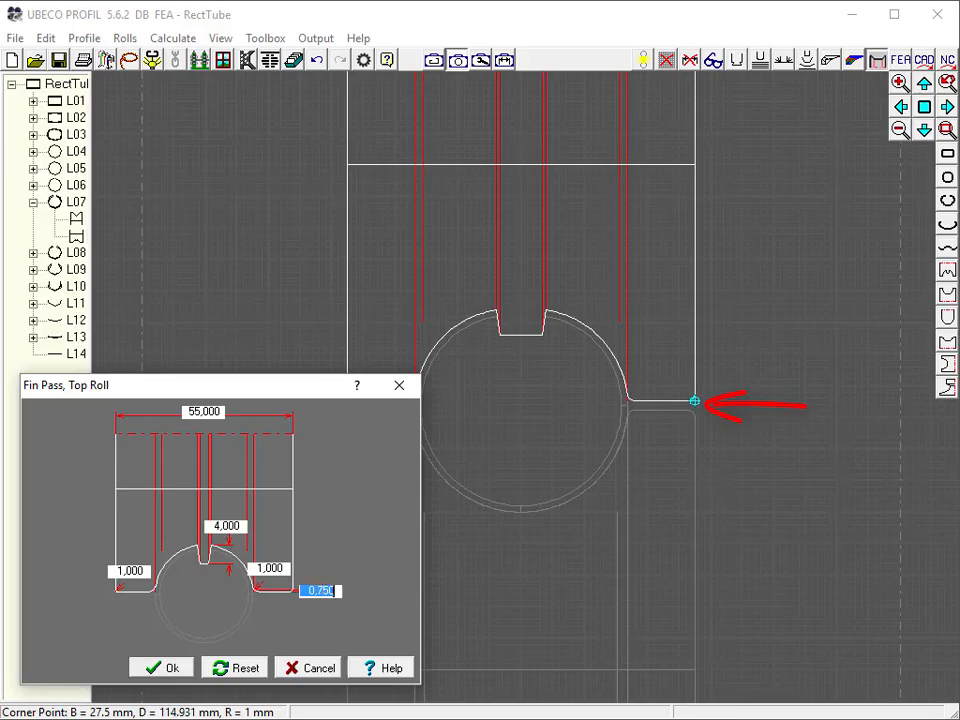
{"action": "left_click", "coordinate": [169, 668]}
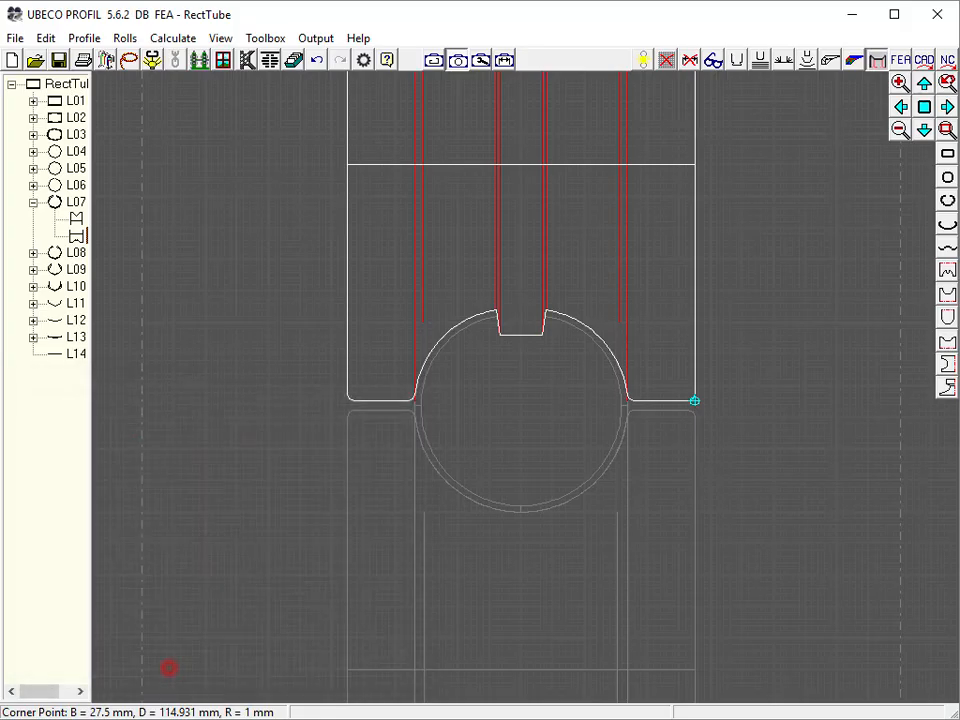
{"action": "left_click", "coordinate": [783, 570]}
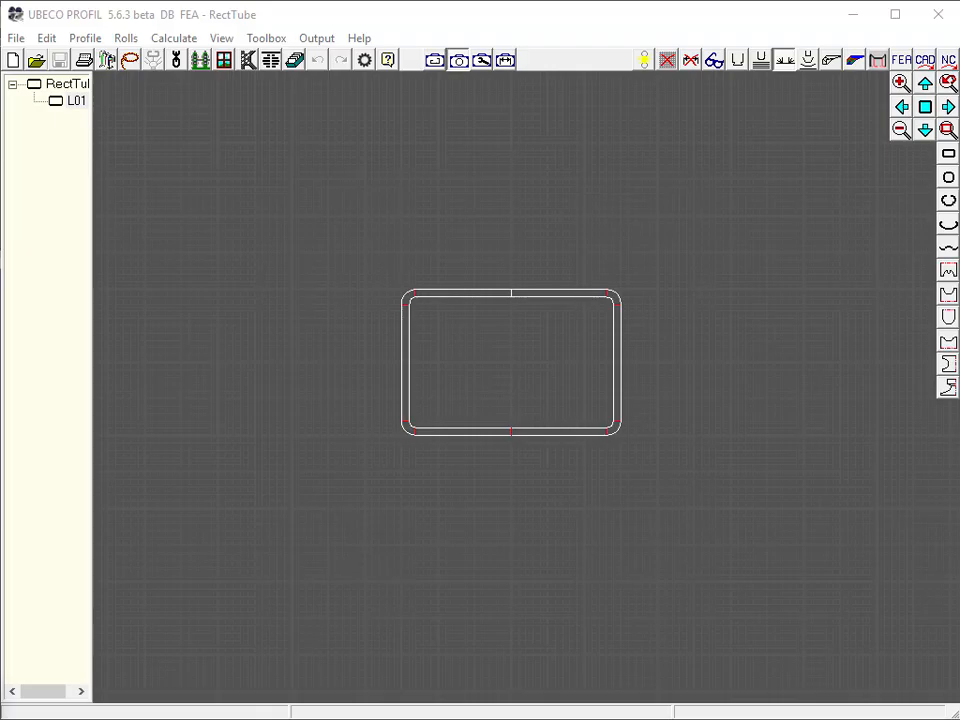
{"action": "left_click", "coordinate": [434, 60]}
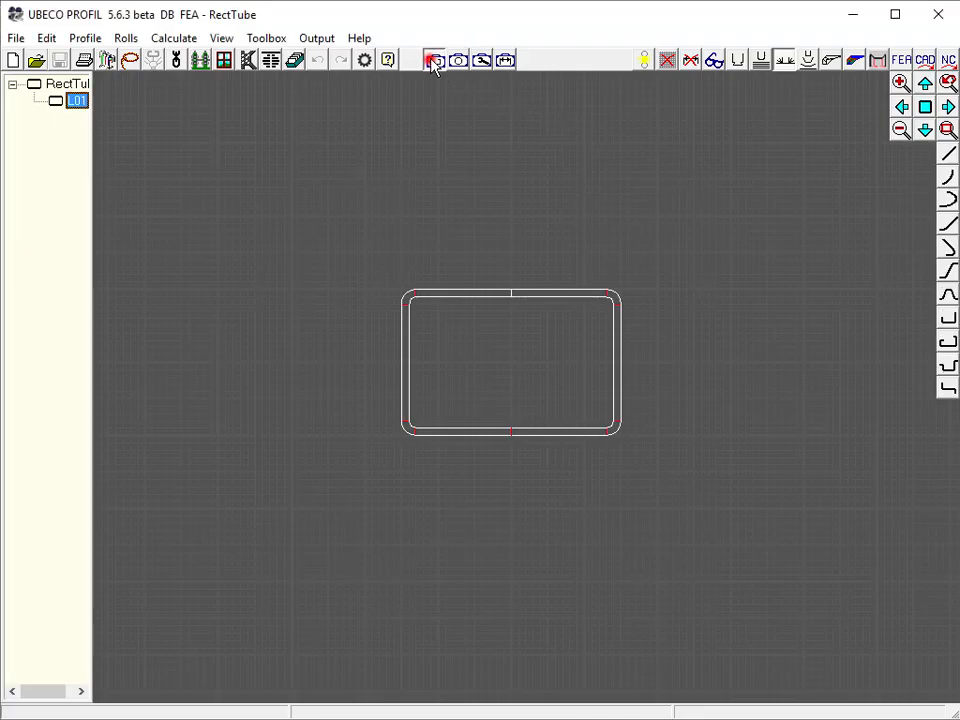
{"action": "left_click", "coordinate": [947, 341]}
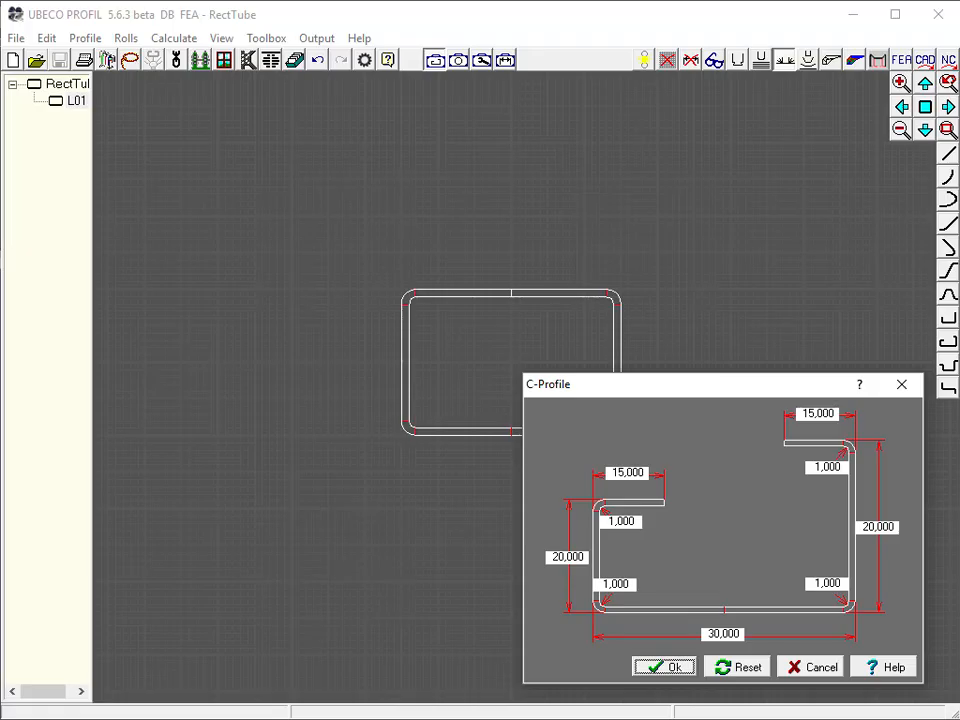
{"action": "left_click", "coordinate": [902, 386]}
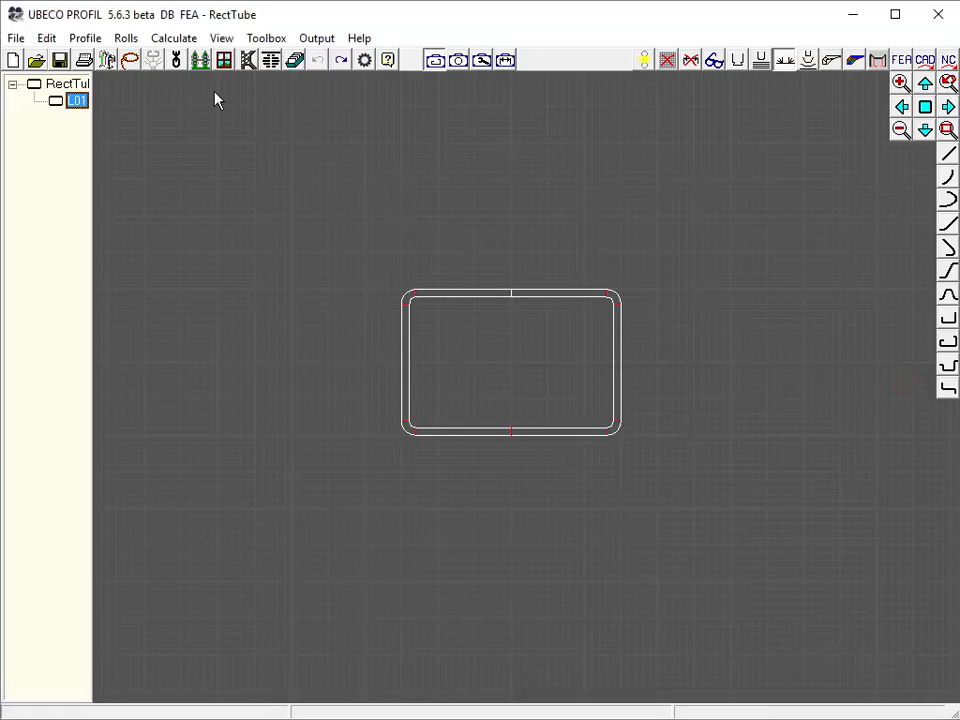
Open the machine data window to check the T400 stand settings
{"action": "left_click", "coordinate": [200, 59]}
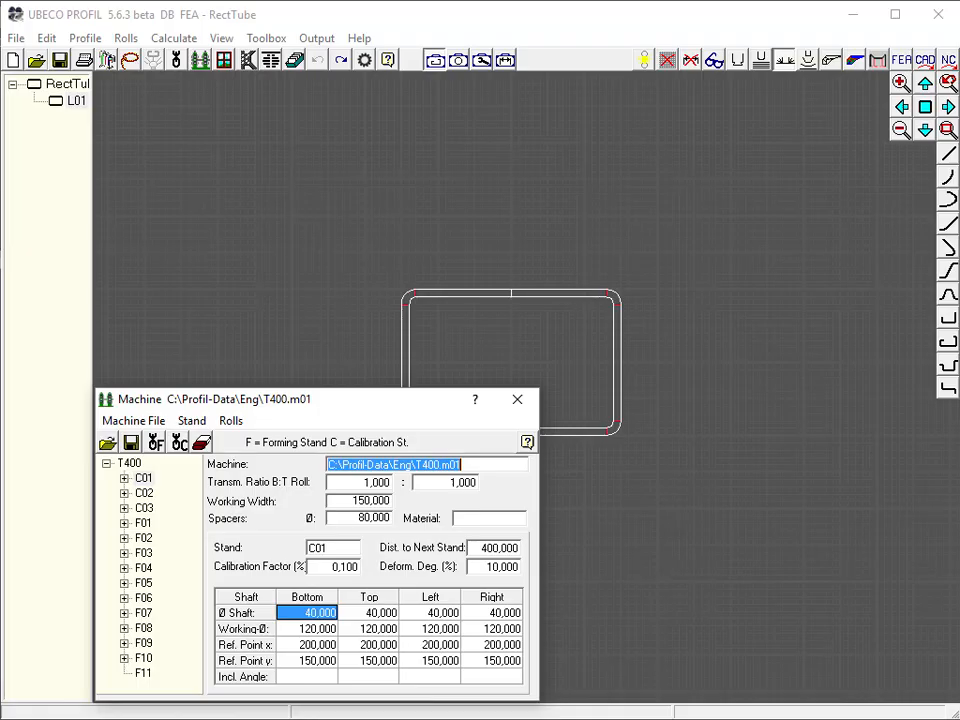
{"action": "left_click", "coordinate": [517, 401]}
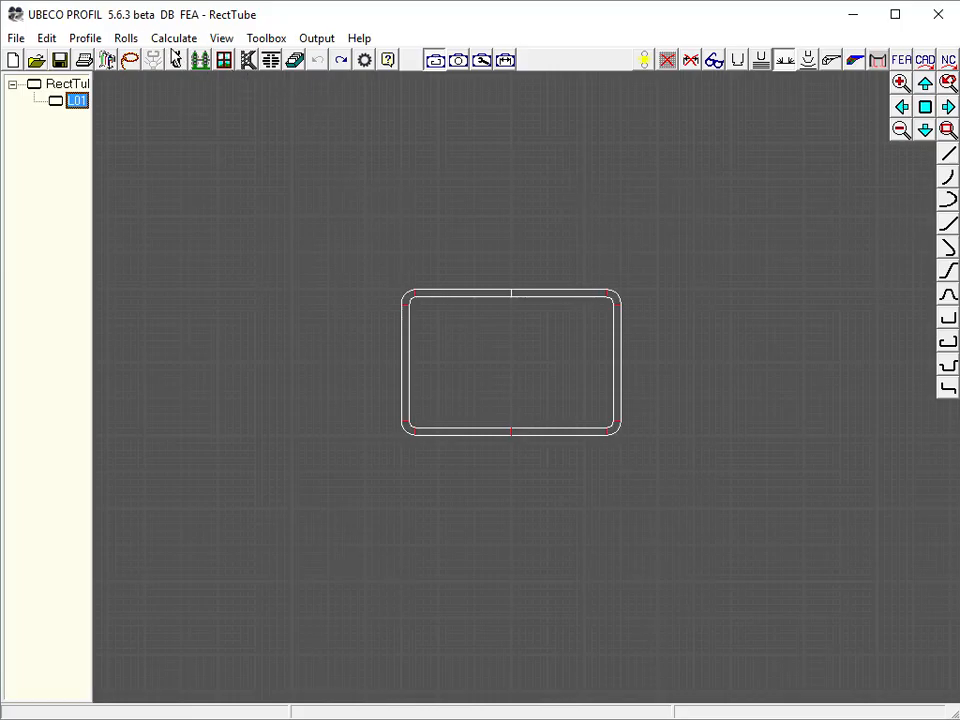
Create all calibrating stands for the shaped tube, formed from a round tube
{"action": "left_click", "coordinate": [163, 36]}
{"action": "left_click", "coordinate": [208, 113]}
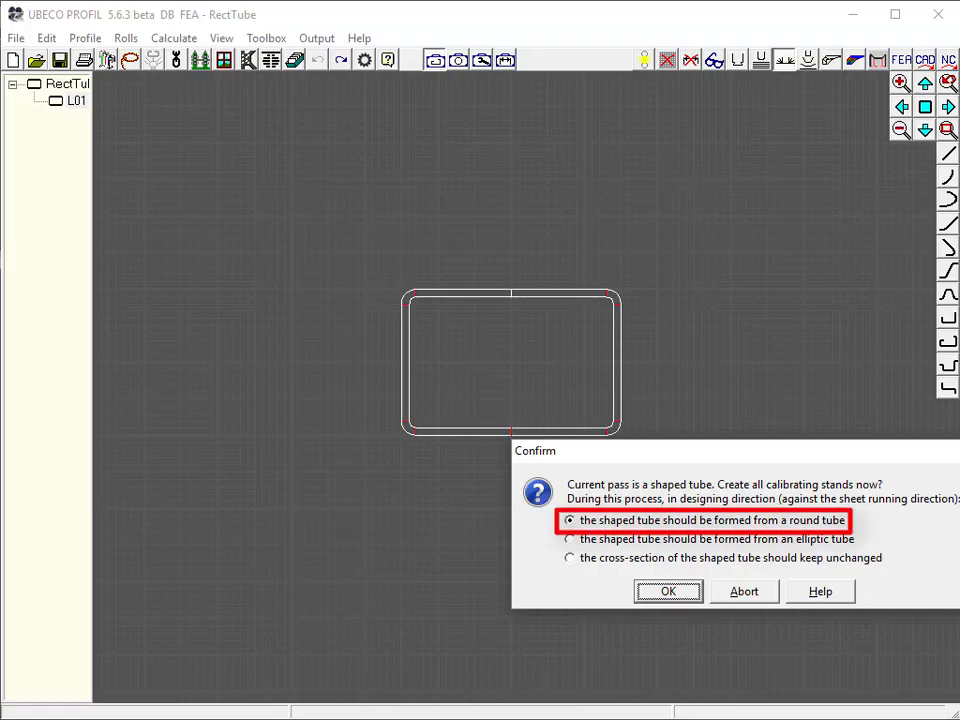
{"action": "left_click", "coordinate": [668, 592]}
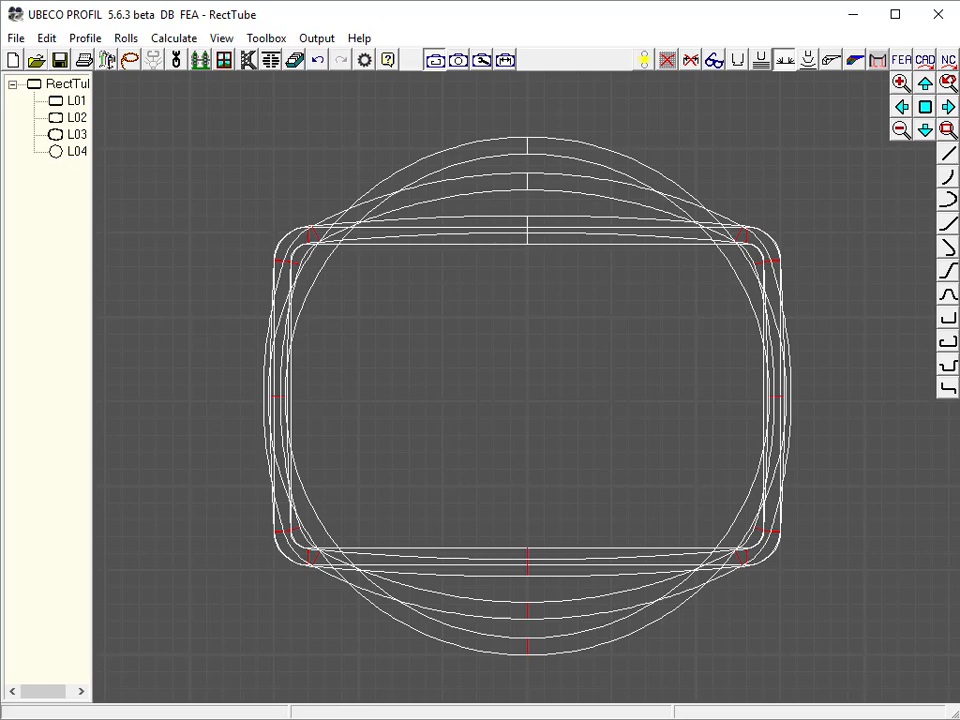
Open the pass tables of L04, L03, L02 and L01 side by side to compare their strip widths
{"action": "left_click", "coordinate": [224, 60]}
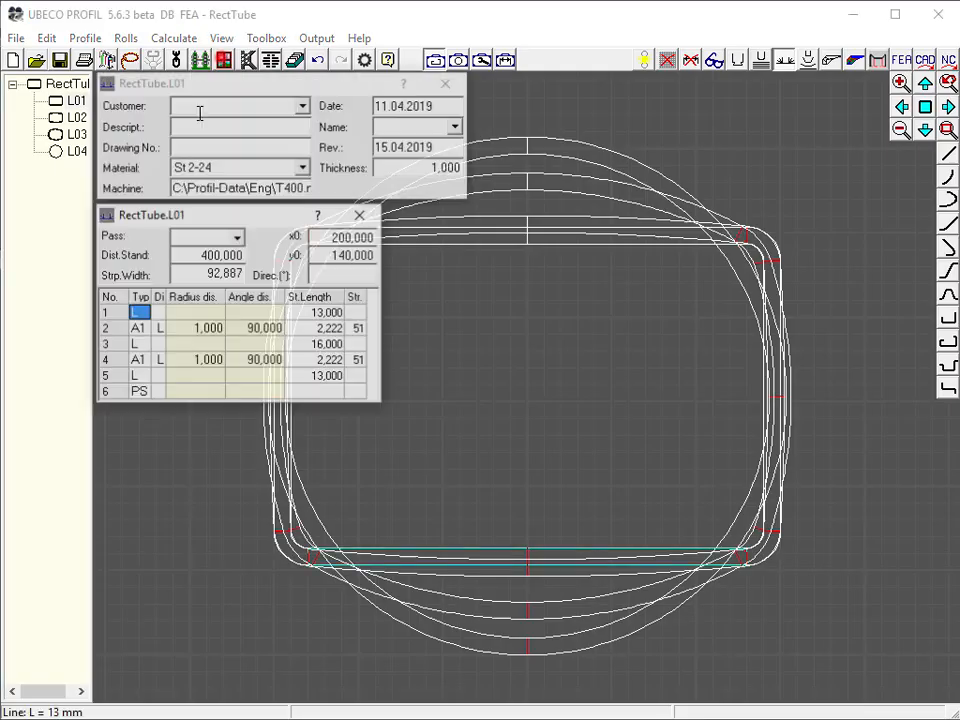
{"action": "left_click", "coordinate": [62, 150]}
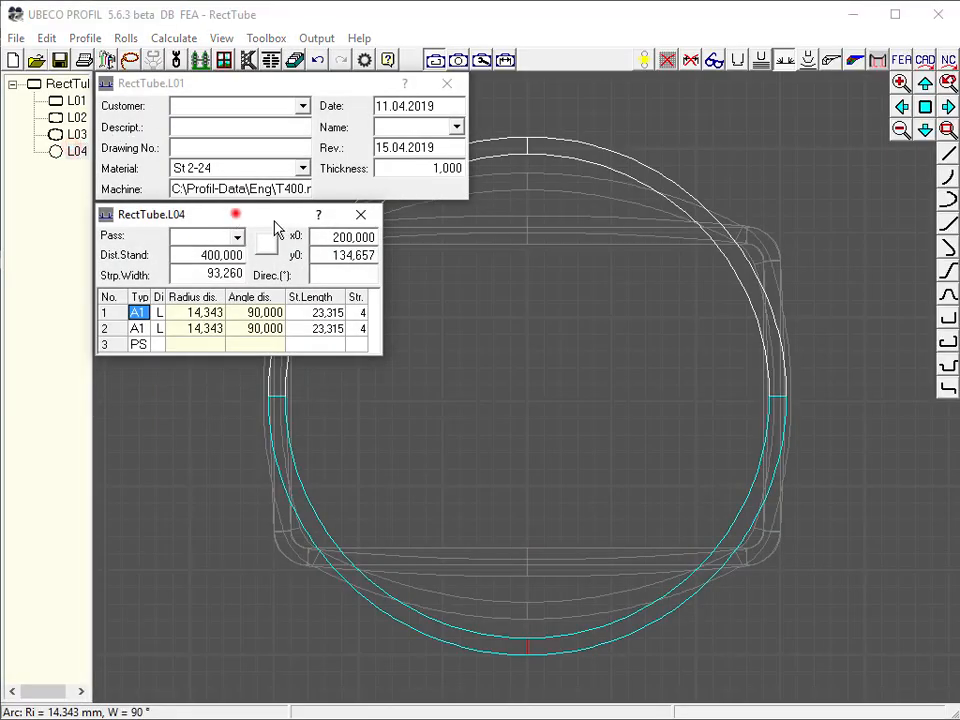
{"action": "left_click_drag", "start_coordinate": [277, 227], "coordinate": [806, 547]}
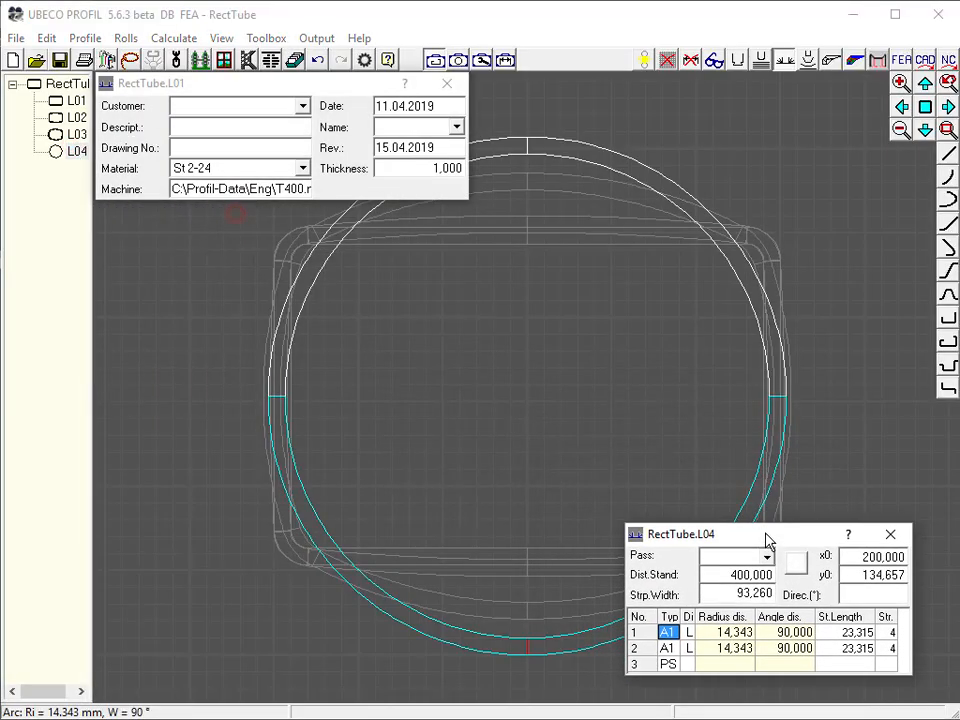
{"action": "left_click", "coordinate": [76, 134]}
{"action": "left_click_drag", "start_coordinate": [261, 211], "coordinate": [657, 300]}
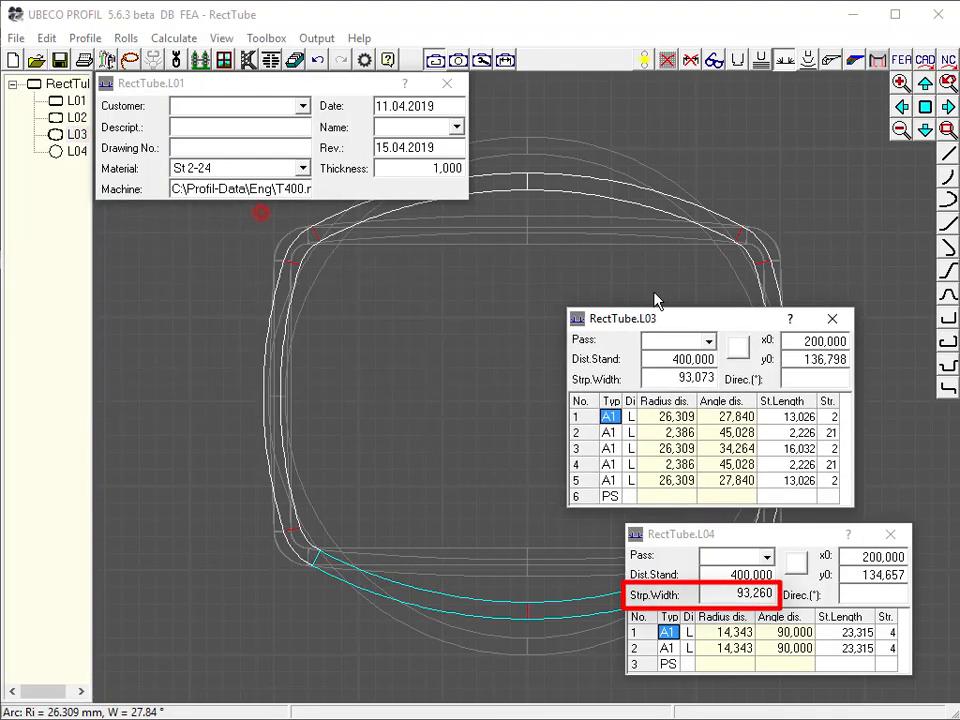
{"action": "left_click", "coordinate": [77, 117]}
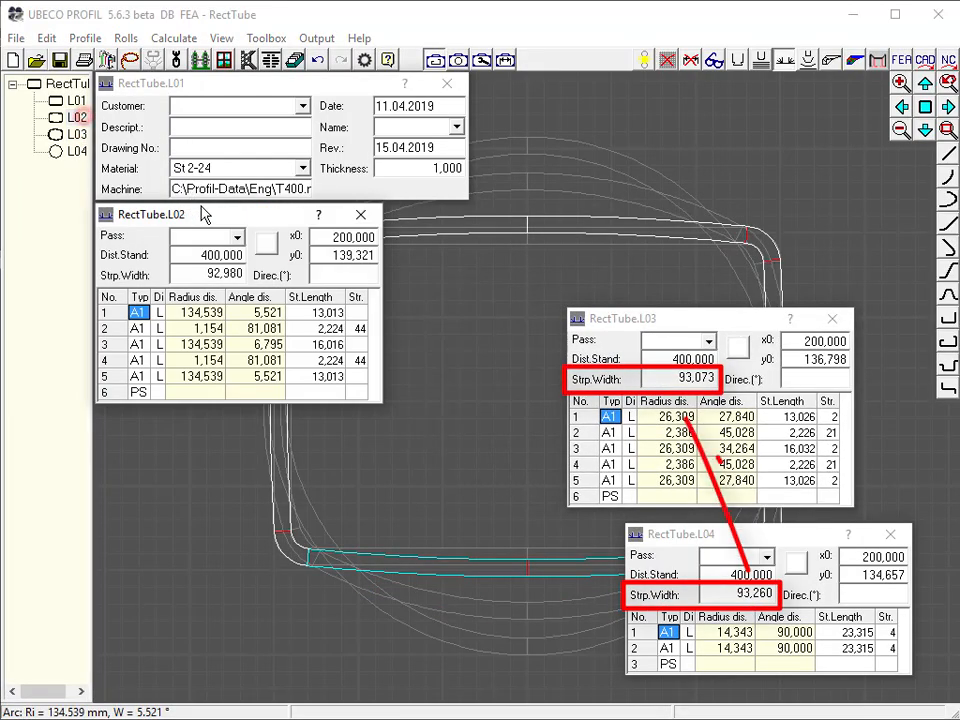
{"action": "left_click_drag", "start_coordinate": [204, 216], "coordinate": [603, 100]}
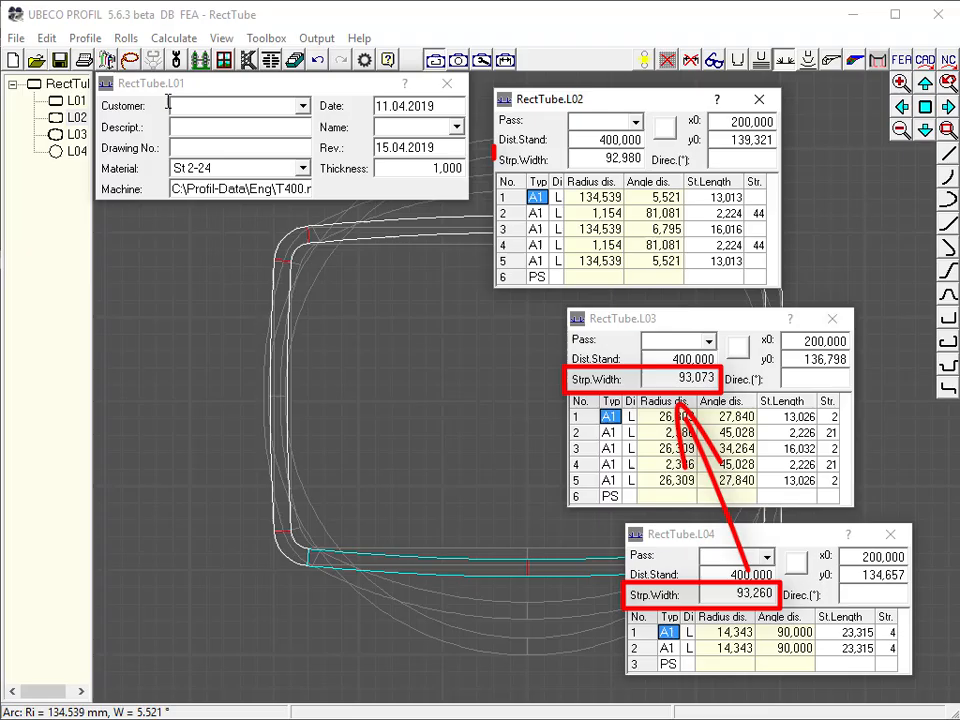
{"action": "left_click", "coordinate": [70, 101]}
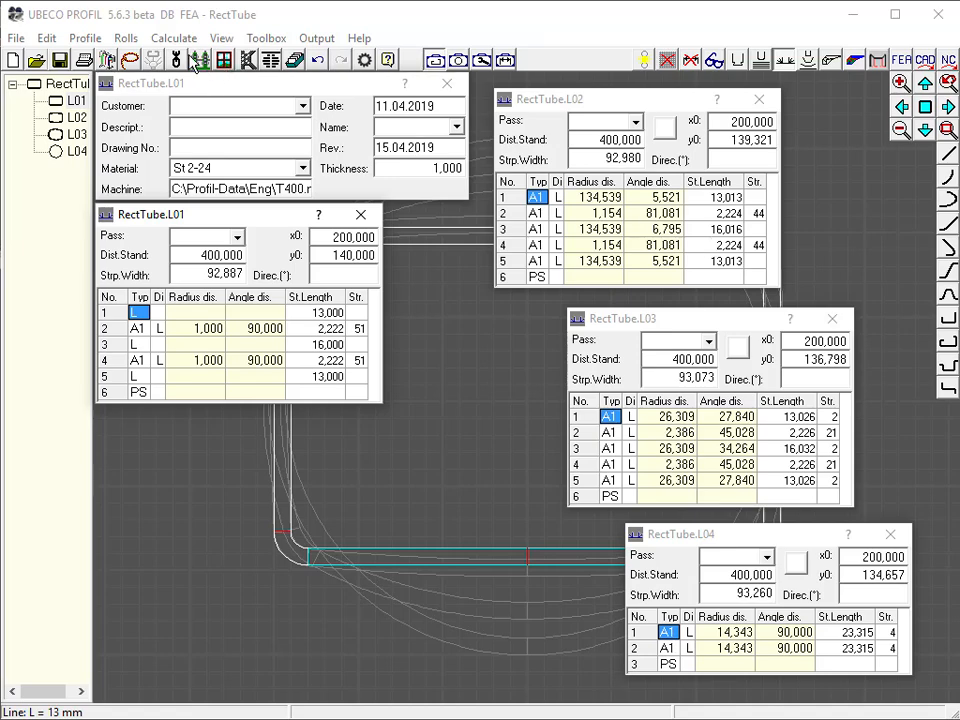
{"action": "left_click", "coordinate": [199, 60]}
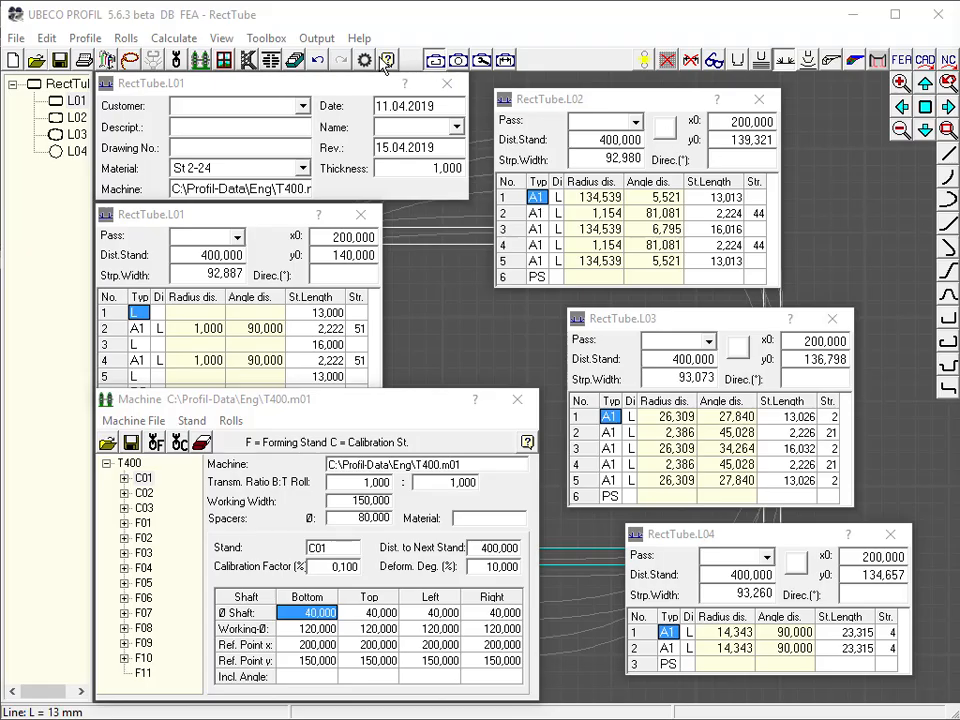
{"action": "left_click", "coordinate": [223, 56]}
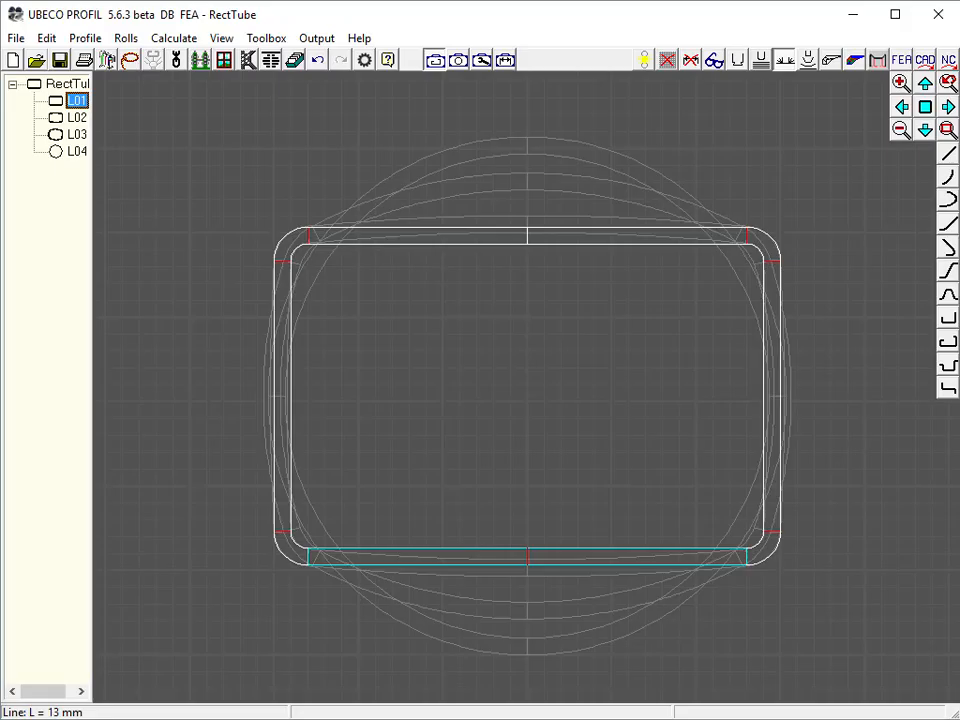
Run round tube forming from pass L04 with 3 fin passes
{"action": "left_click", "coordinate": [458, 60]}
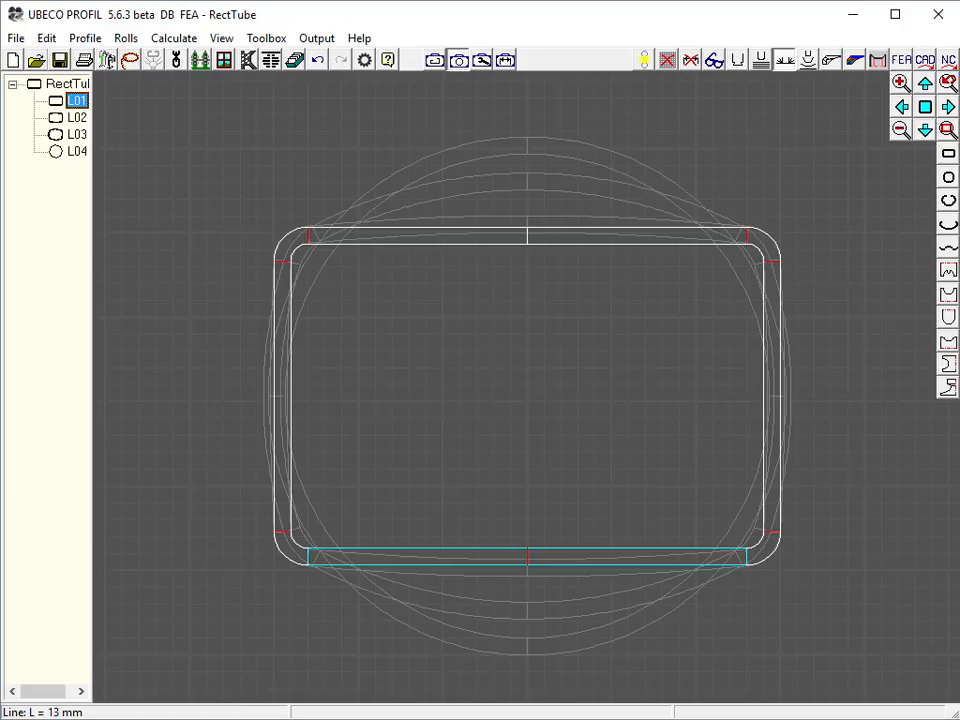
{"action": "left_click", "coordinate": [78, 151]}
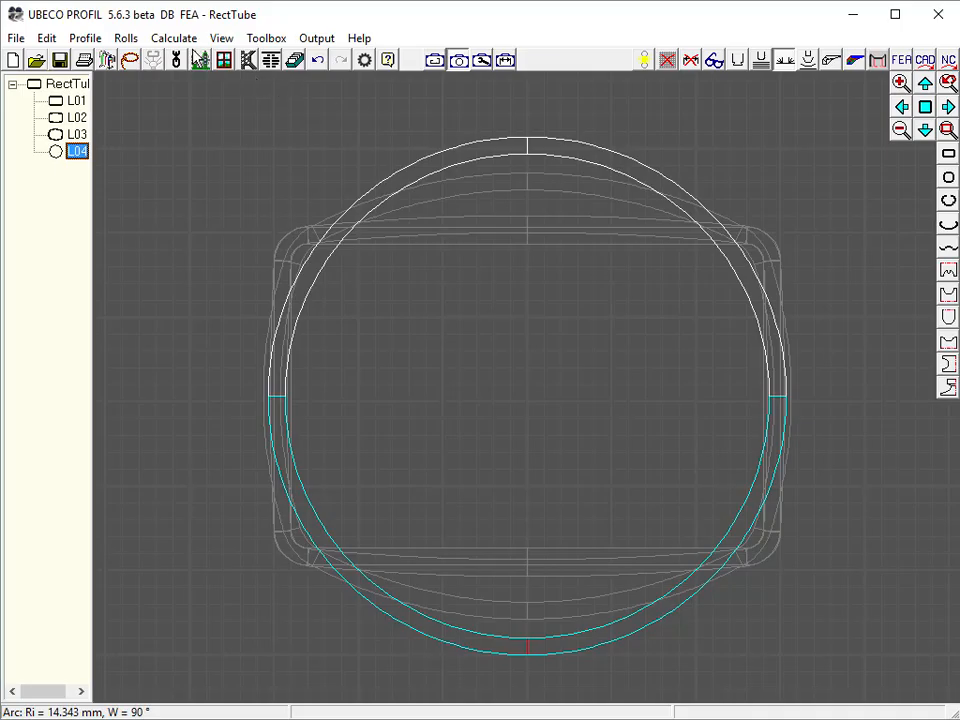
{"action": "left_click", "coordinate": [176, 38]}
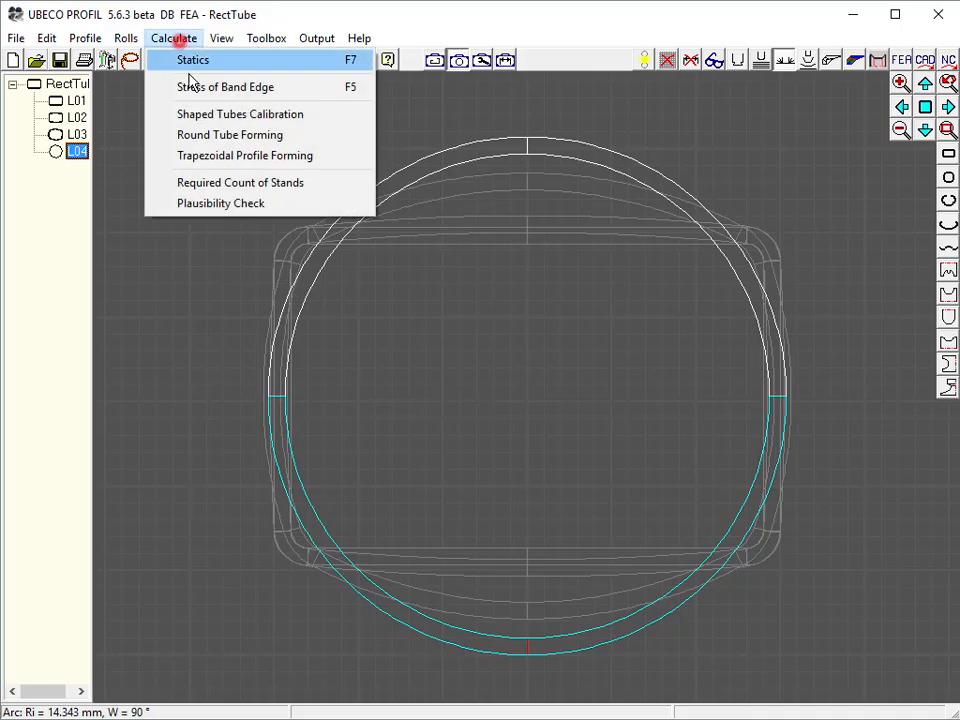
{"action": "left_click", "coordinate": [198, 136]}
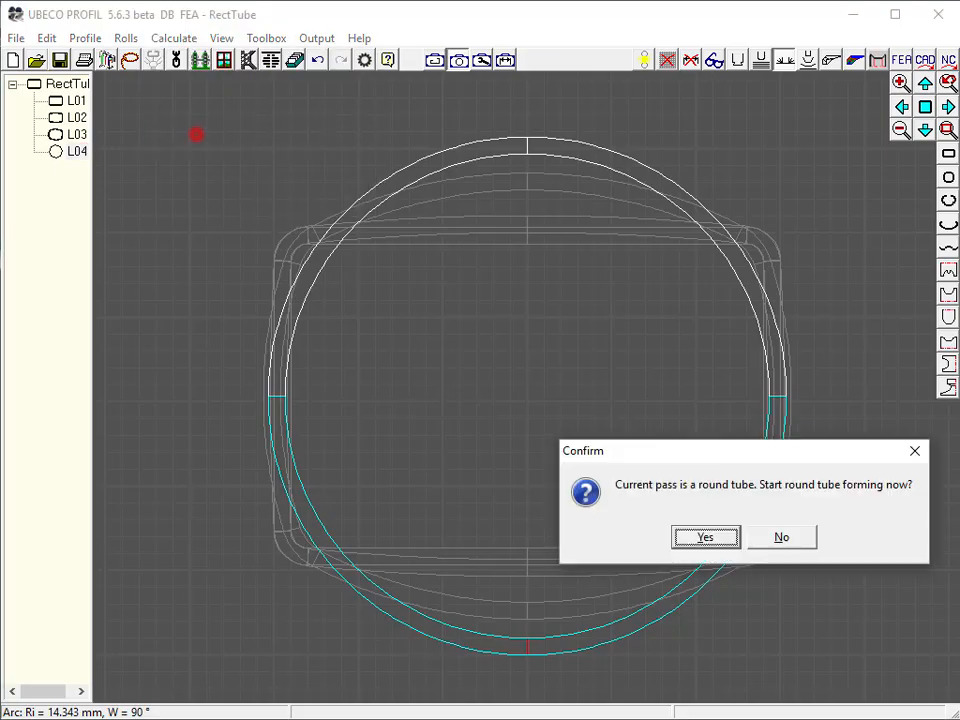
{"action": "left_click", "coordinate": [700, 537]}
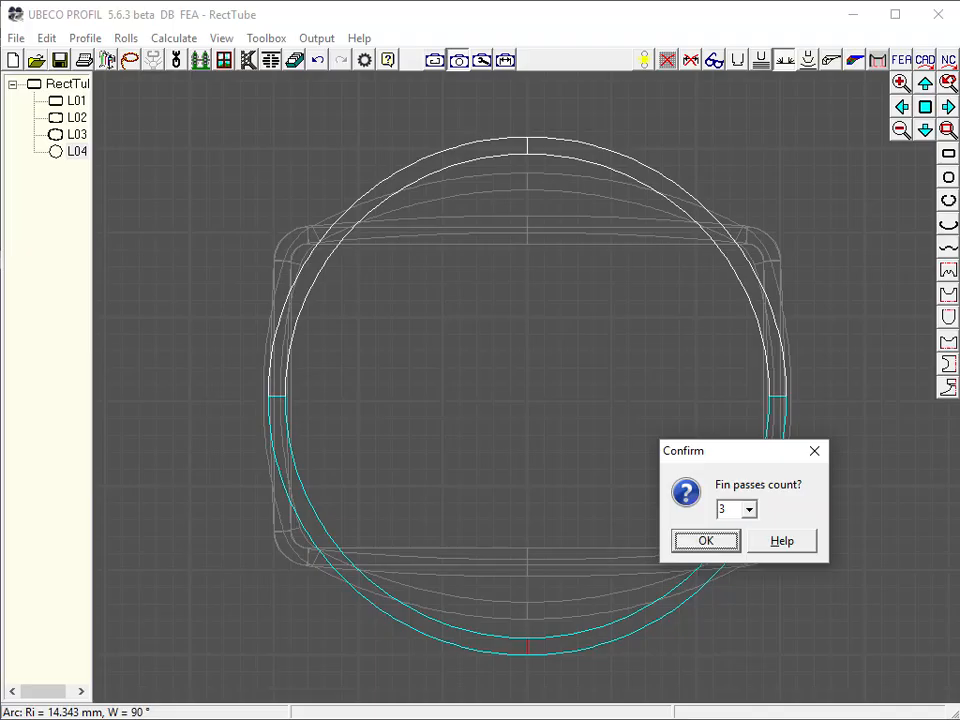
{"action": "left_click", "coordinate": [727, 539]}
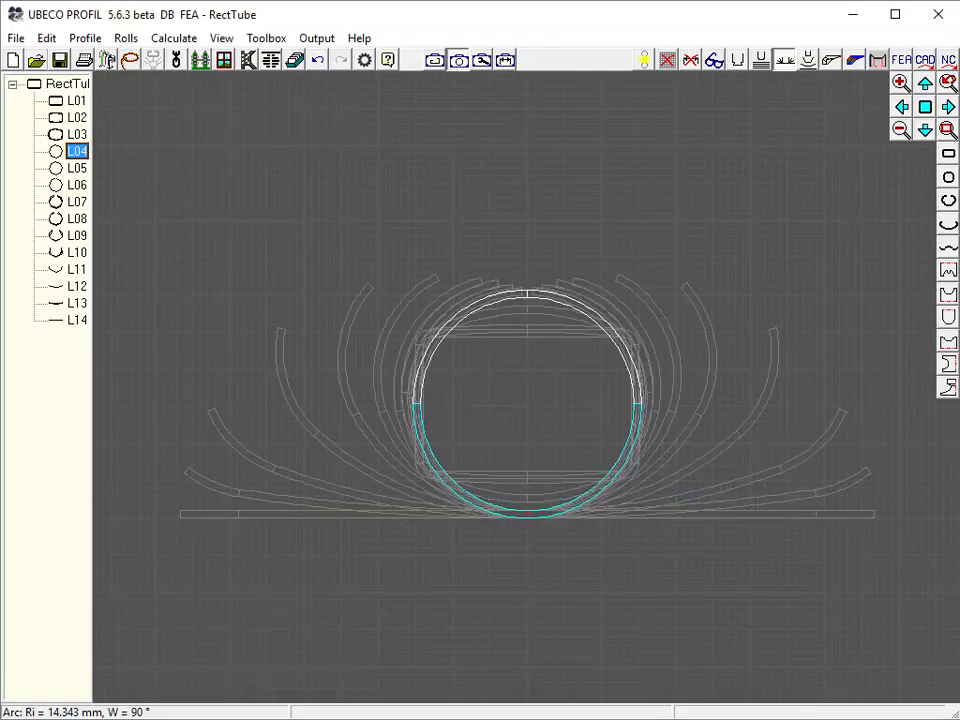
{"action": "left_click", "coordinate": [885, 640]}
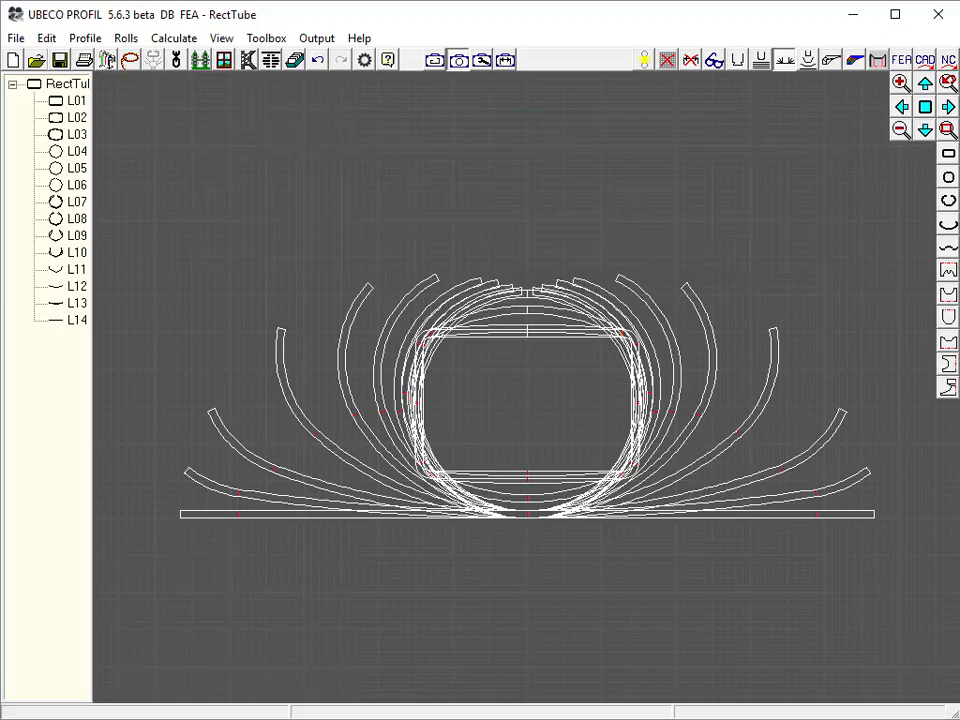
Apply center line forming with a lowering amount of 100%
{"action": "left_click", "coordinate": [88, 41]}
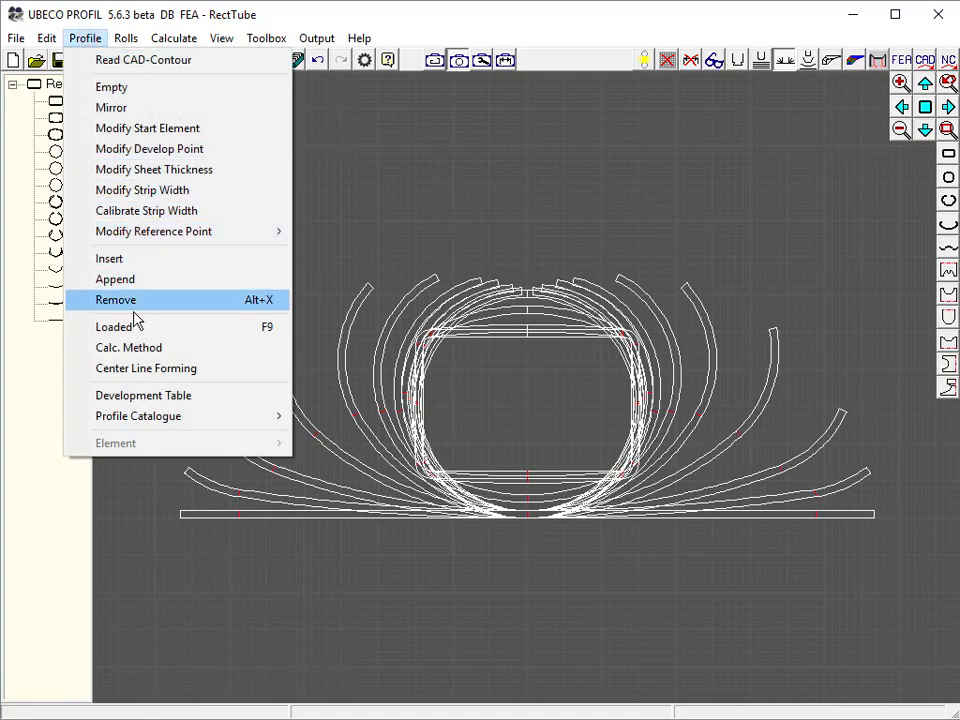
{"action": "left_click", "coordinate": [135, 370]}
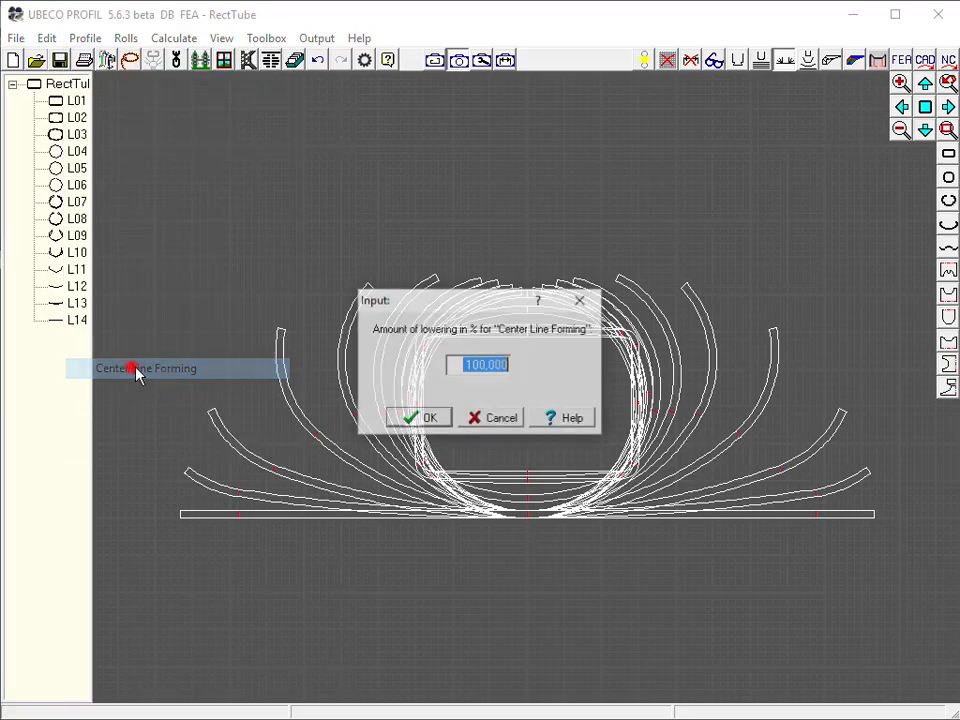
{"action": "left_click", "coordinate": [412, 420]}
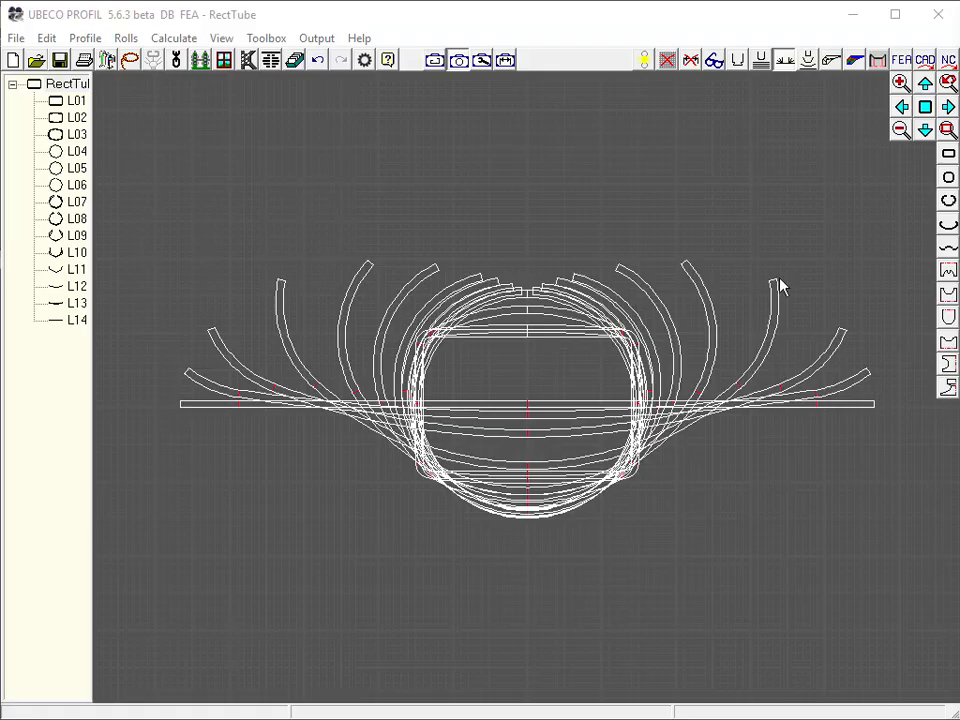
Show the yield-stress chart and set pass L12's edge arc radius to 17.143 while comparing stresses, then close the chart
{"action": "left_click", "coordinate": [271, 60]}
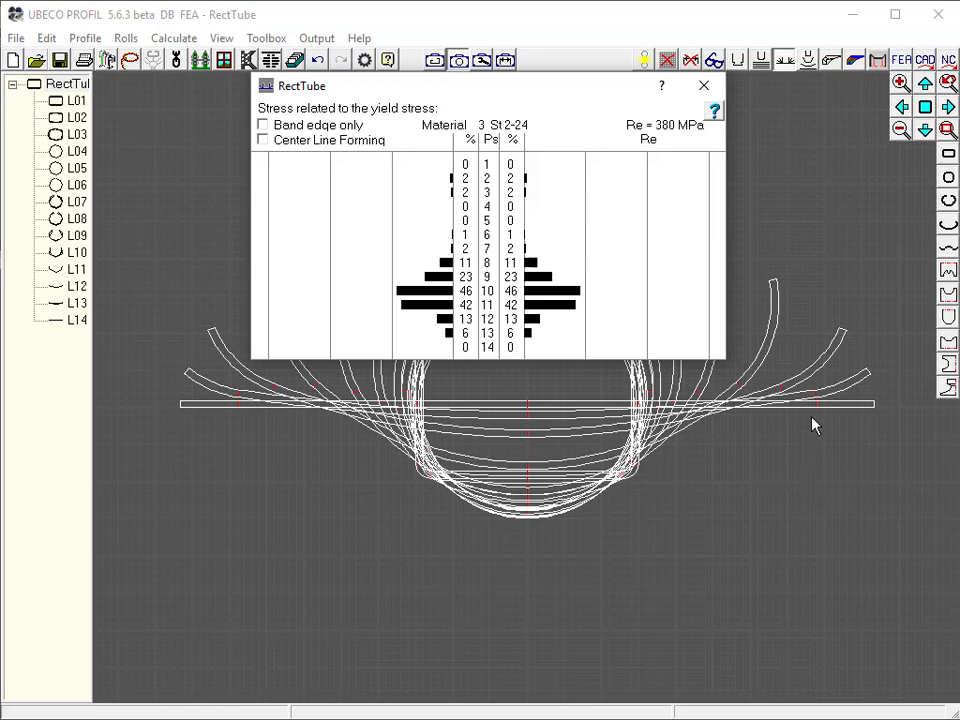
{"action": "left_click", "coordinate": [842, 332]}
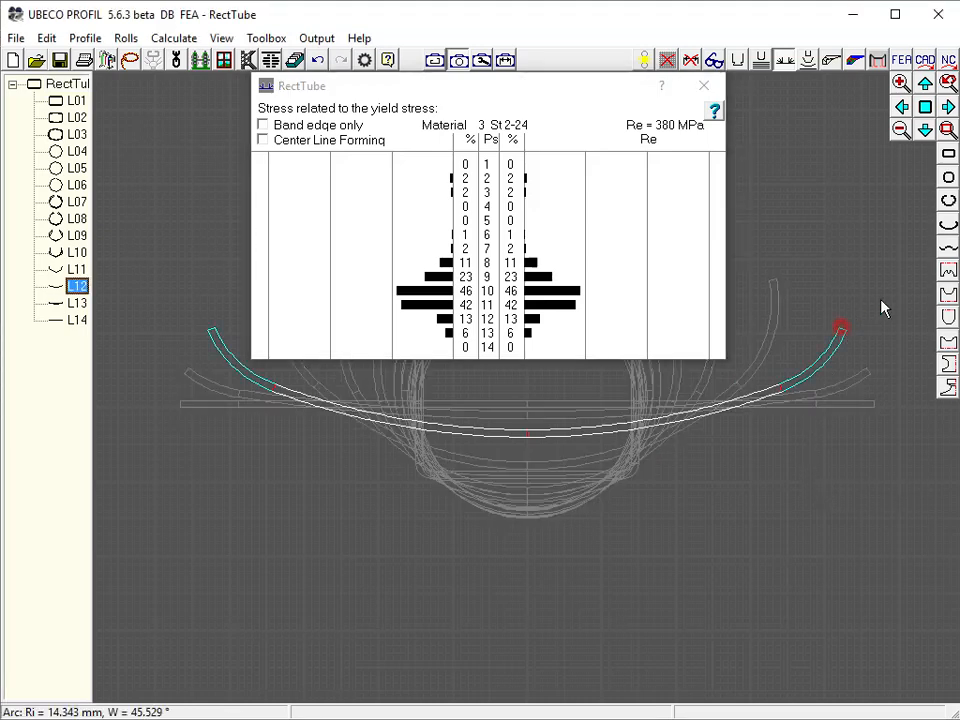
{"action": "left_click", "coordinate": [950, 228]}
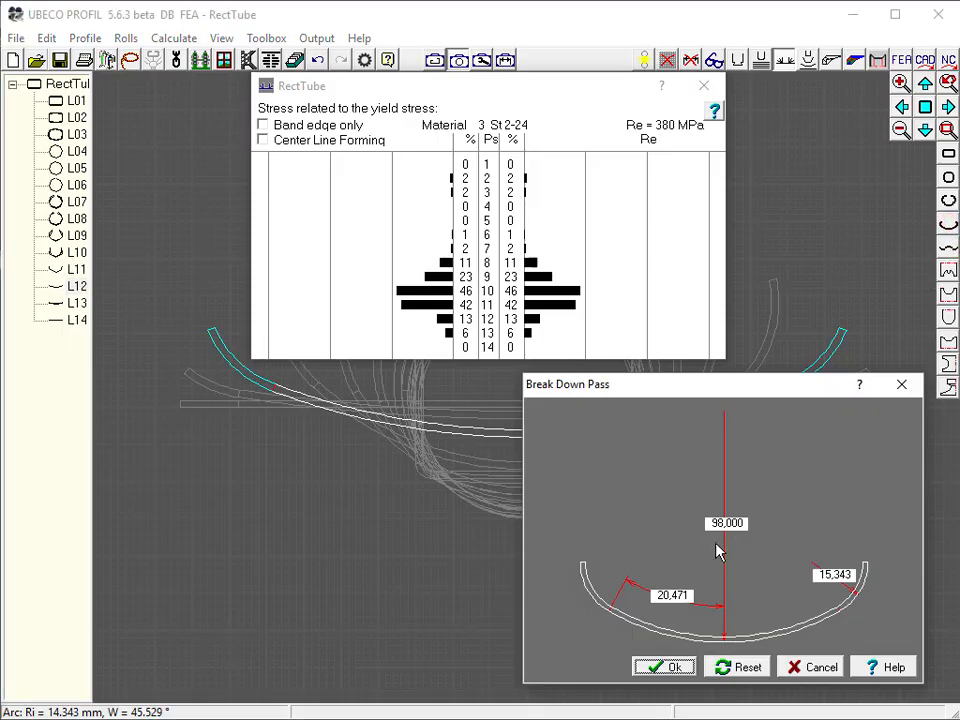
{"action": "left_click", "coordinate": [834, 572]}
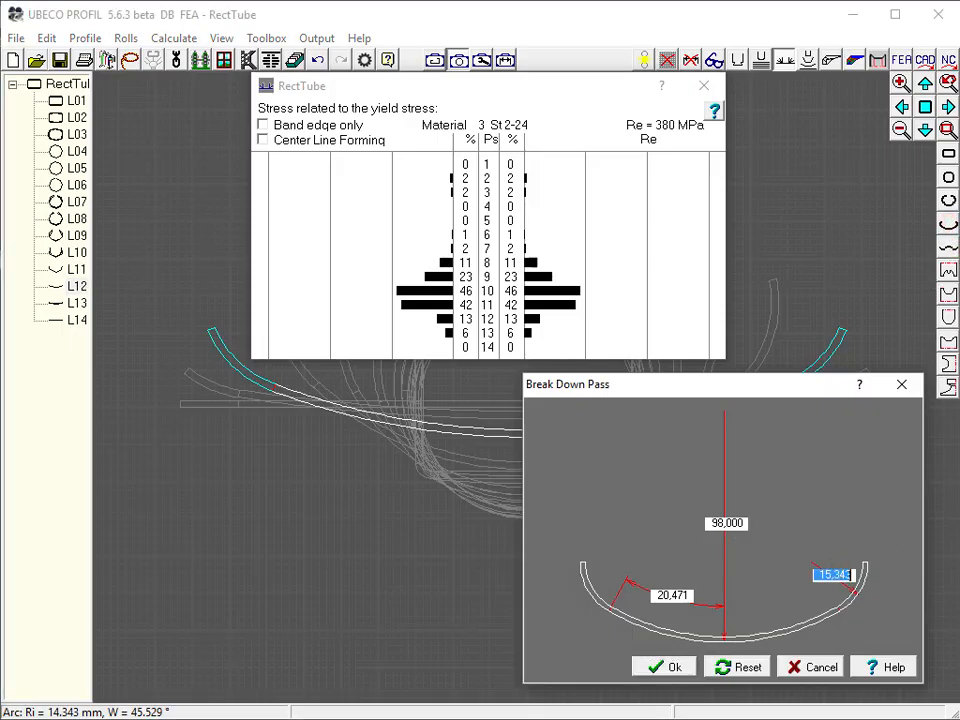
{"action": "key", "text": "Page_Down"}
{"action": "key", "text": "Page_Down"}
{"action": "key", "text": "Page_Down"}
{"action": "key", "text": "Page_Down"}
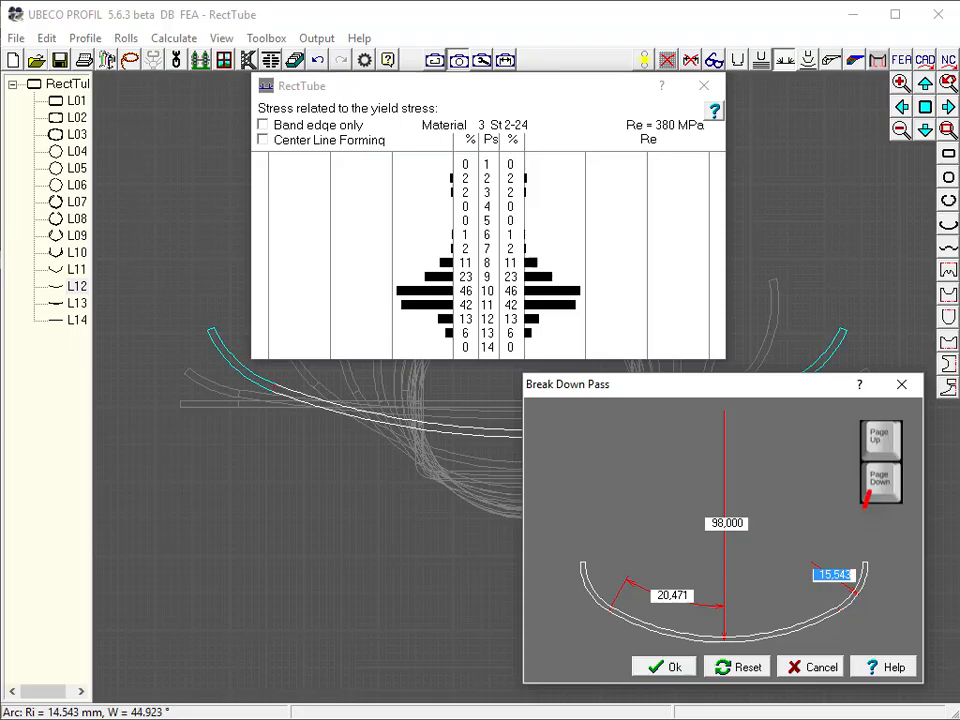
{"action": "key", "text": "Page_Down"}
{"action": "key", "text": "Page_Down"}
{"action": "key", "text": "Page_Down"}
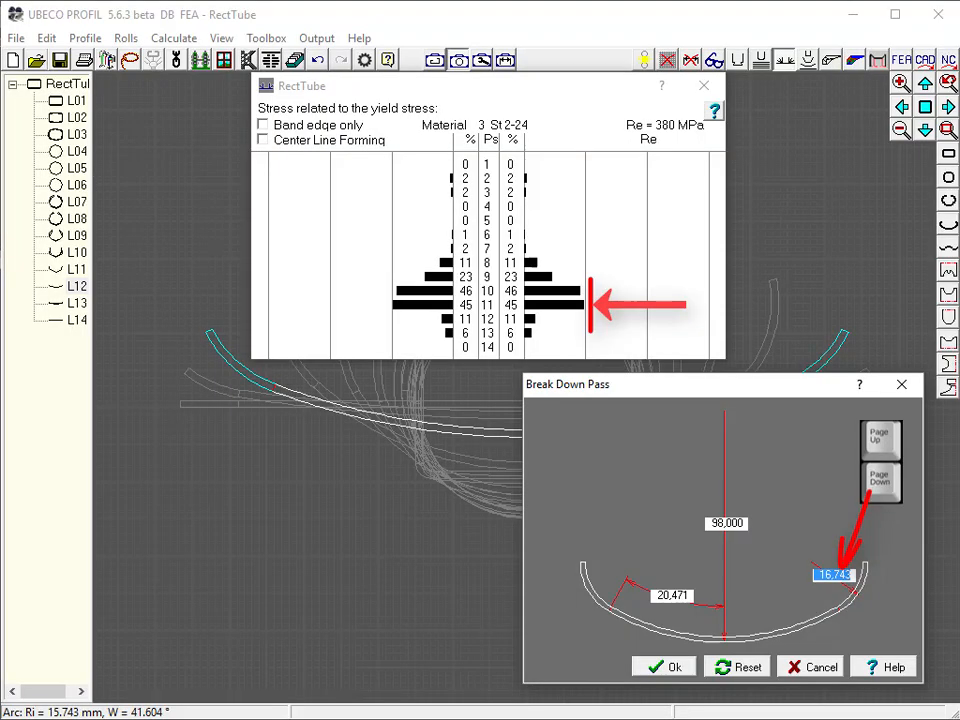
{"action": "key", "text": "Page_Down"}
{"action": "key", "text": "Page_Down"}
{"action": "key", "text": "Page_Down"}
{"action": "key", "text": "Page_Down"}
{"action": "key", "text": "Page_Down"}
{"action": "key", "text": "Page_Down"}
{"action": "key", "text": "Page_Down"}
{"action": "key", "text": "Page_Down"}
{"action": "key", "text": "Page_Down"}
{"action": "key", "text": "Page_Down"}
{"action": "key", "text": "Page_Down"}
{"action": "key", "text": "Page_Down"}
{"action": "key", "text": "Page_Down"}
{"action": "key", "text": "Page_Down"}
{"action": "key", "text": "Page_Down"}
{"action": "key", "text": "Page_Down"}
{"action": "key", "text": "Page_Down"}
{"action": "key", "text": "Page_Down"}
{"action": "key", "text": "Page_Down"}
{"action": "key", "text": "Page_Down"}
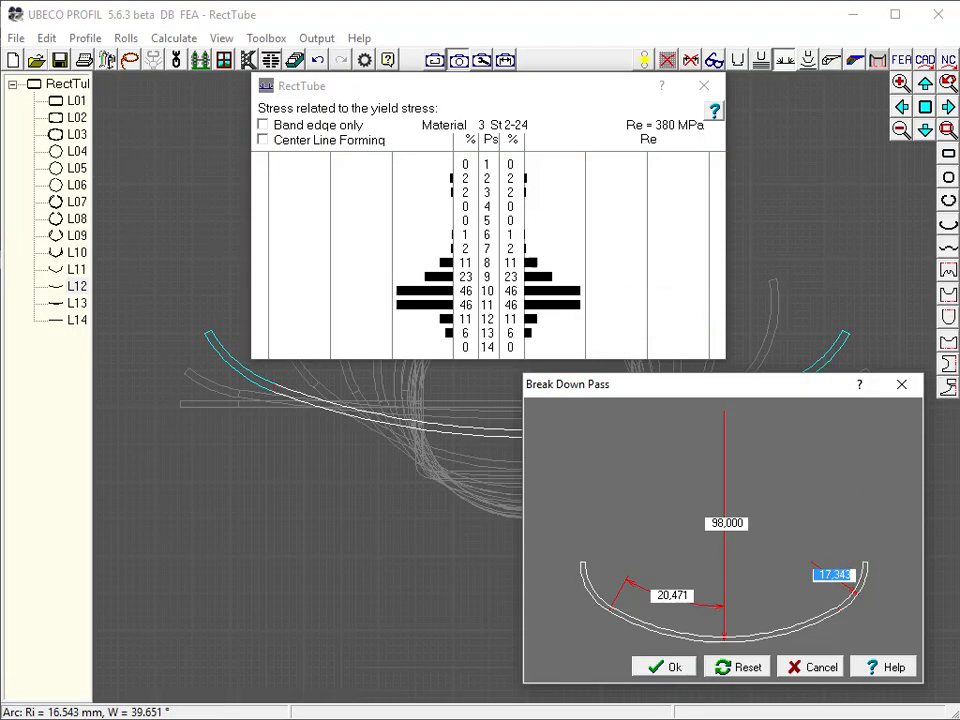
{"action": "key", "text": "Page_Up"}
{"action": "key", "text": "Page_Up"}
{"action": "left_click", "coordinate": [688, 667]}
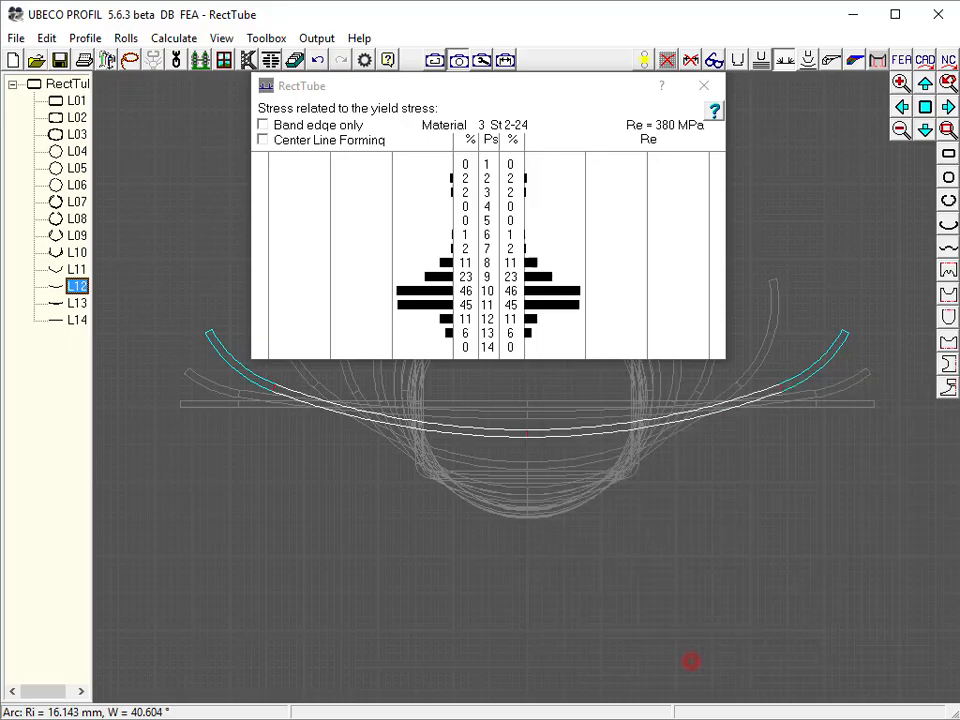
{"action": "left_click", "coordinate": [705, 87]}
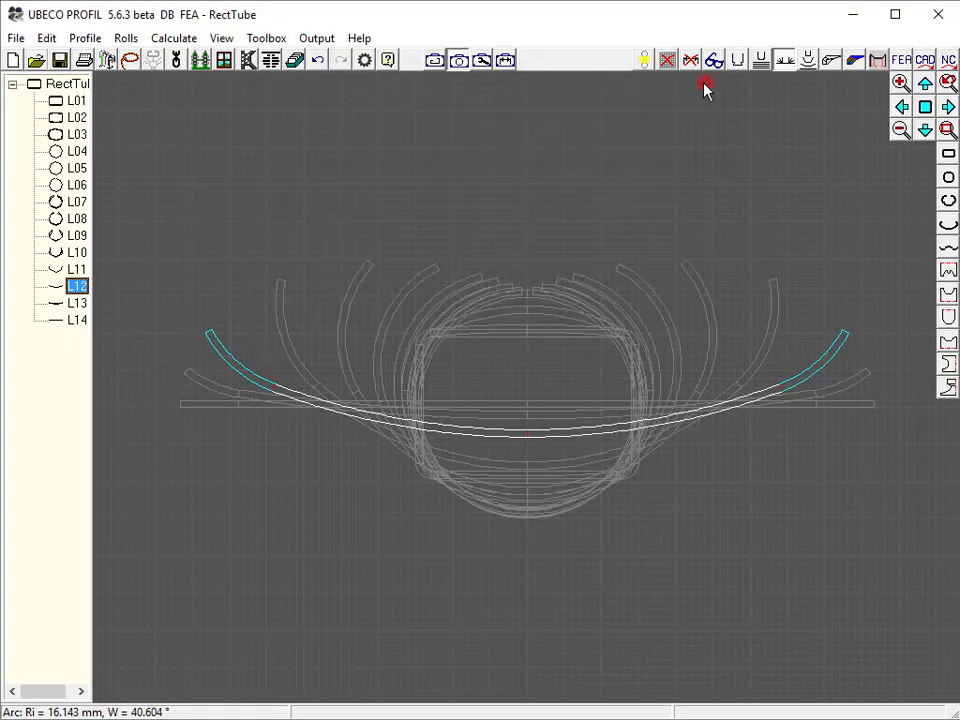
{"action": "left_click", "coordinate": [665, 535]}
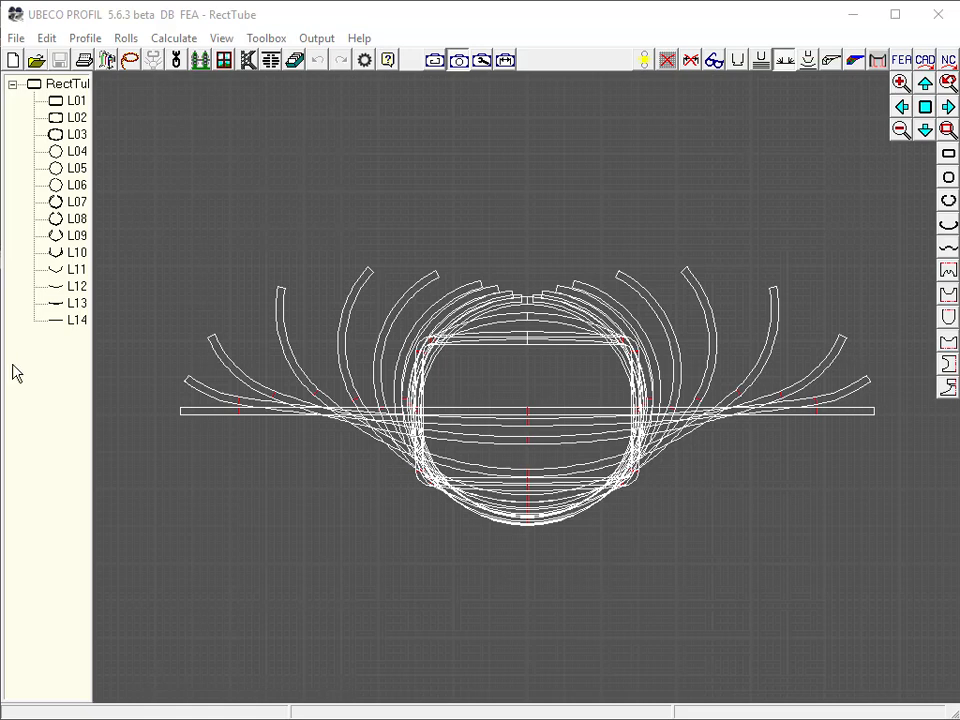
Design the bottom roll for pass L13 with the default break down pass dimensions
{"action": "left_click", "coordinate": [73, 304]}
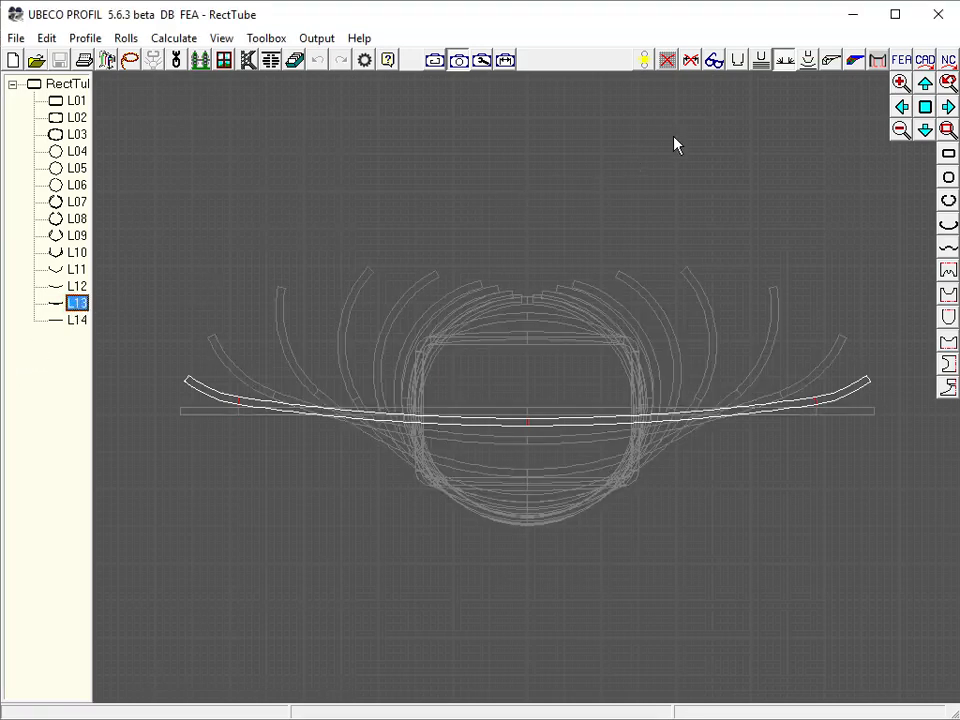
{"action": "left_click", "coordinate": [878, 60]}
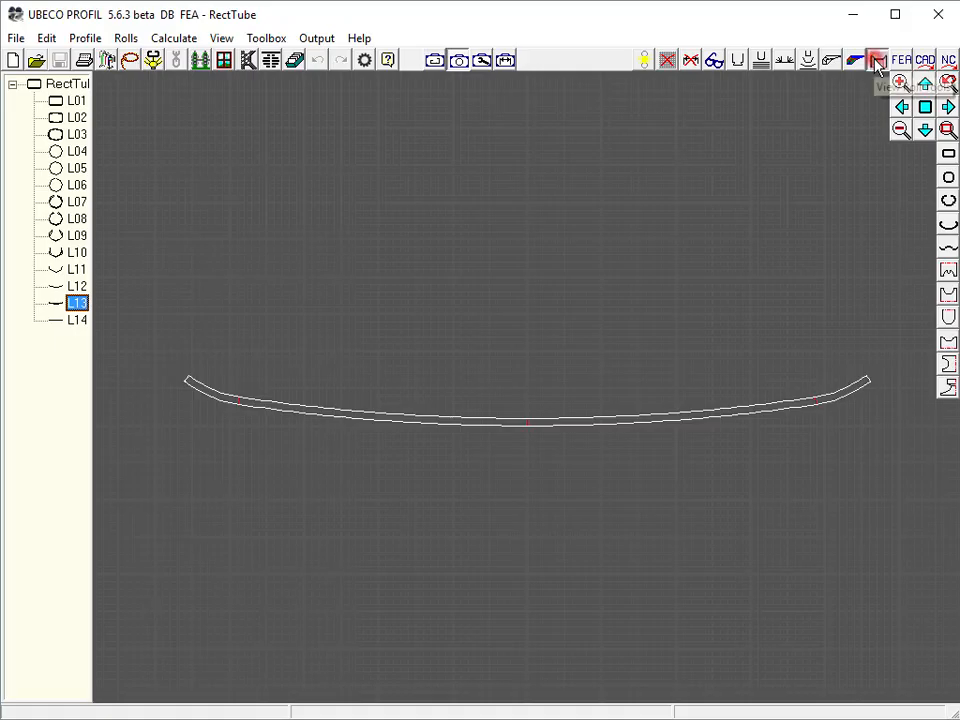
{"action": "left_click", "coordinate": [949, 338]}
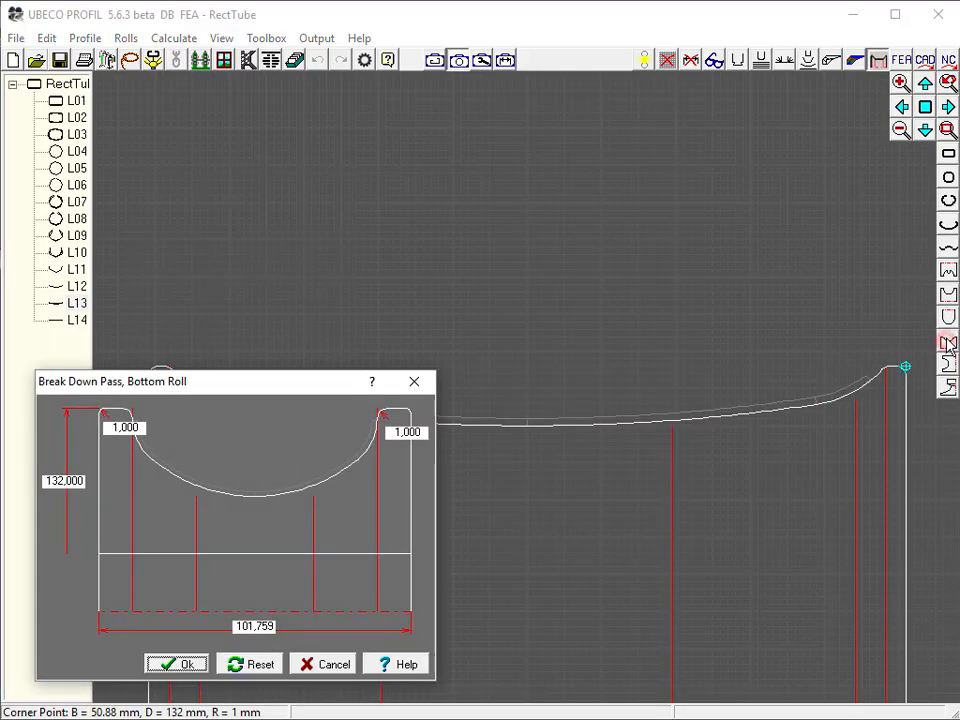
{"action": "left_click", "coordinate": [182, 664]}
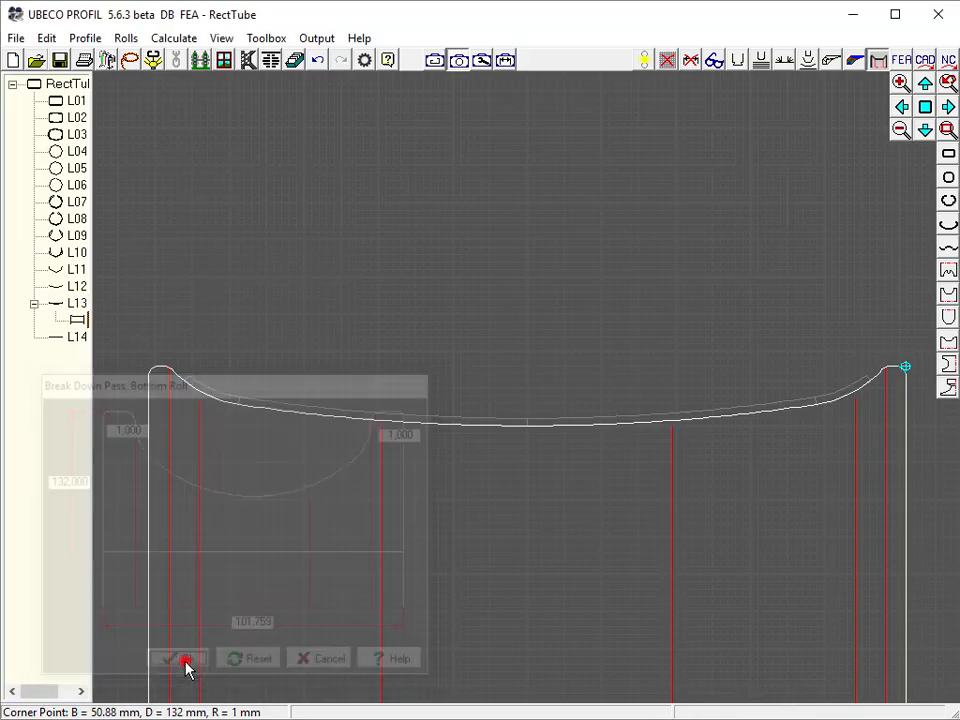
Design the top roll for pass L13 with its default dimensions
{"action": "left_click", "coordinate": [949, 317]}
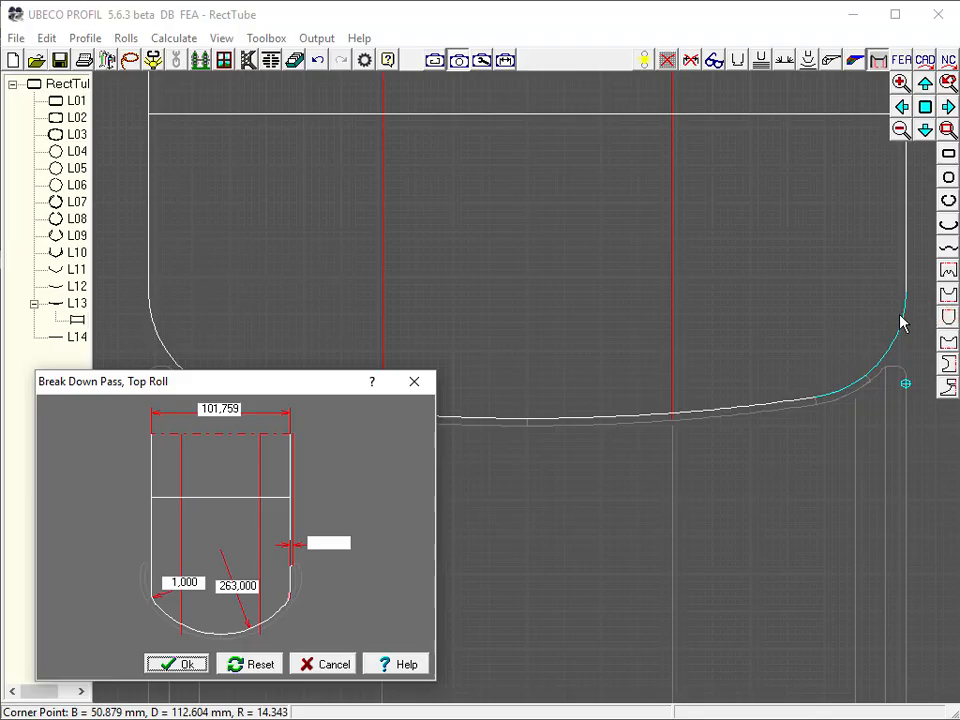
{"action": "left_click", "coordinate": [180, 664]}
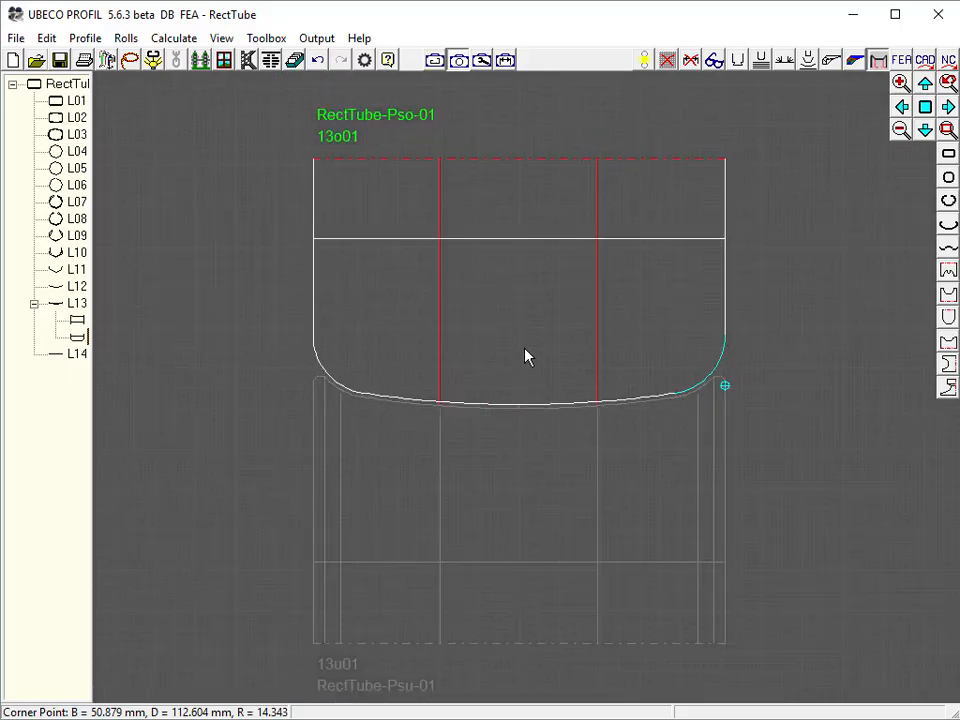
{"action": "left_click", "coordinate": [526, 355]}
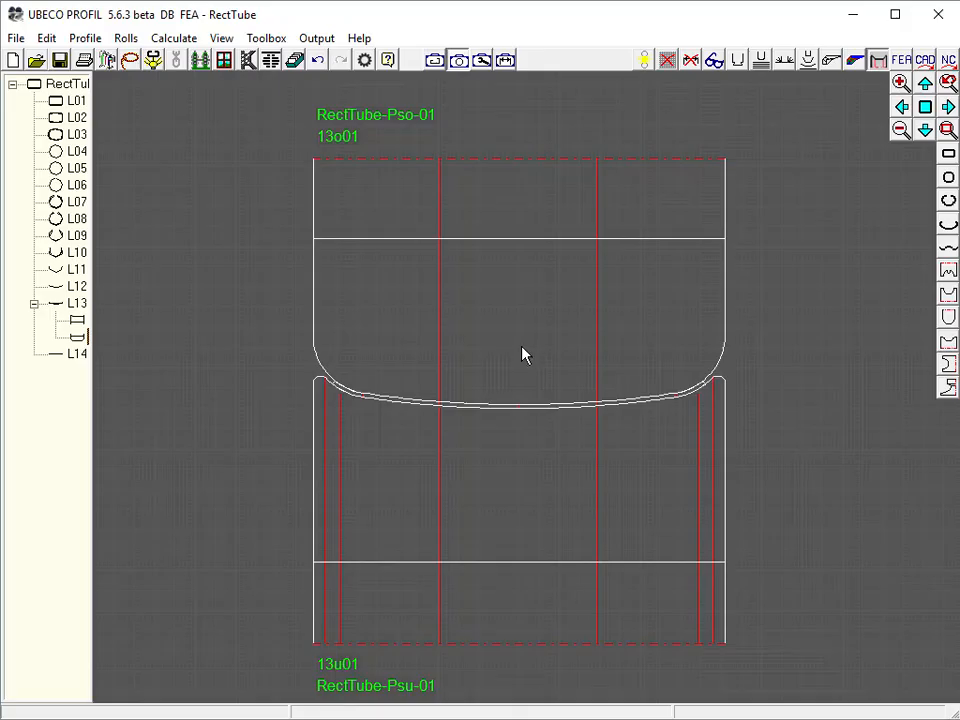
Create side rolls for pass L12 with a roll width of 180 mm and an edge gap of 4.443 mm
{"action": "left_click", "coordinate": [77, 286]}
{"action": "left_click", "coordinate": [949, 387]}
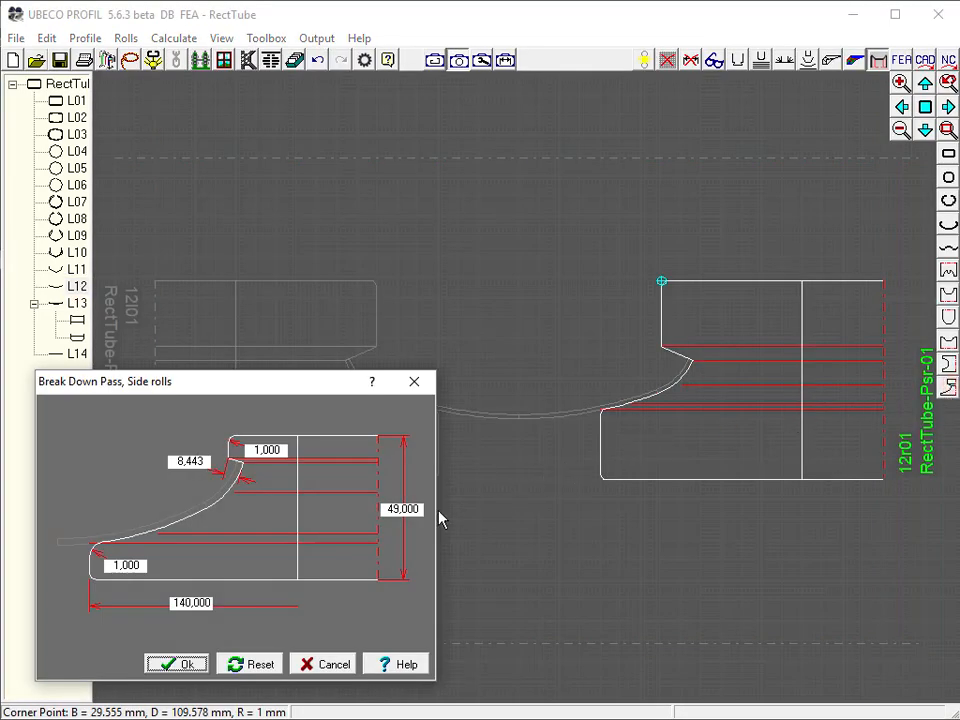
{"action": "double_click", "coordinate": [203, 602]}
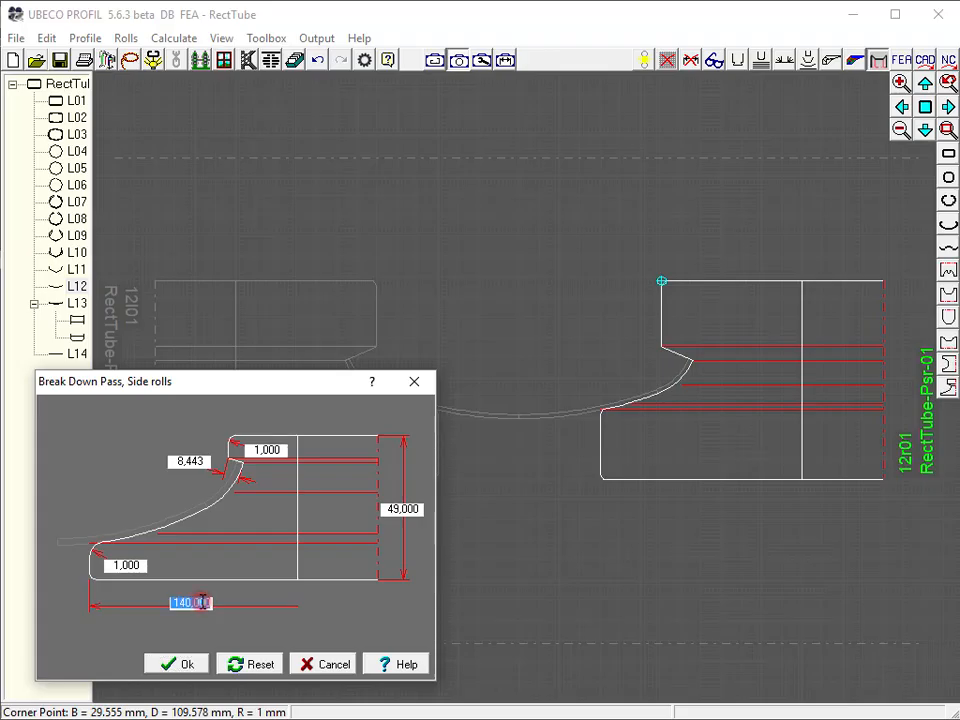
{"action": "scroll", "coordinate": [203, 602], "scroll_direction": "up", "scroll_amount": 2}
{"action": "key", "text": "Page_Up"}
{"action": "key", "text": "Page_Up"}
{"action": "key", "text": "Page_Up"}
{"action": "key", "text": "Page_Up"}
{"action": "key", "text": "Page_Up"}
{"action": "key", "text": "Page_Up"}
{"action": "key", "text": "Page_Up"}
{"action": "key", "text": "Page_Up"}
{"action": "key", "text": "Page_Up"}
{"action": "key", "text": "Page_Up"}
{"action": "key", "text": "Page_Up"}
{"action": "key", "text": "Page_Up"}
{"action": "key", "text": "Page_Up"}
{"action": "key", "text": "Page_Up"}
{"action": "key", "text": "Page_Up"}
{"action": "key", "text": "Page_Up"}
{"action": "key", "text": "Page_Up"}
{"action": "key", "text": "Page_Up"}
{"action": "key", "text": "Page_Up"}
{"action": "key", "text": "Page_Up"}
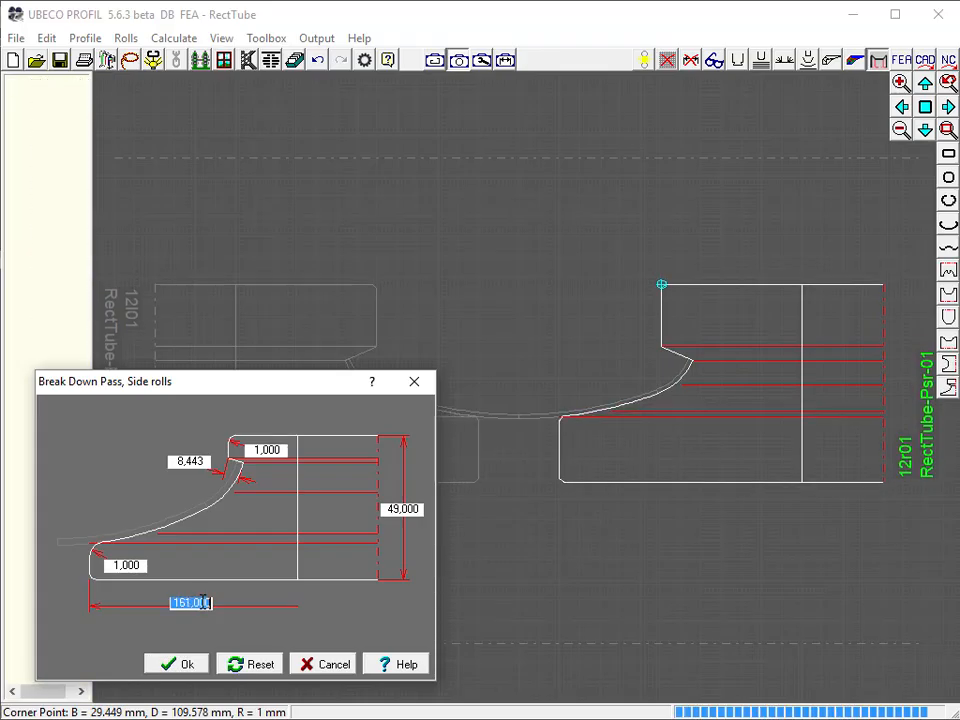
{"action": "key", "text": "Page_Up"}
{"action": "key", "text": "Page_Up"}
{"action": "key", "text": "Page_Up"}
{"action": "key", "text": "Page_Up"}
{"action": "key", "text": "Page_Up"}
{"action": "key", "text": "Page_Up"}
{"action": "key", "text": "Page_Up"}
{"action": "key", "text": "Page_Up"}
{"action": "key", "text": "Page_Up"}
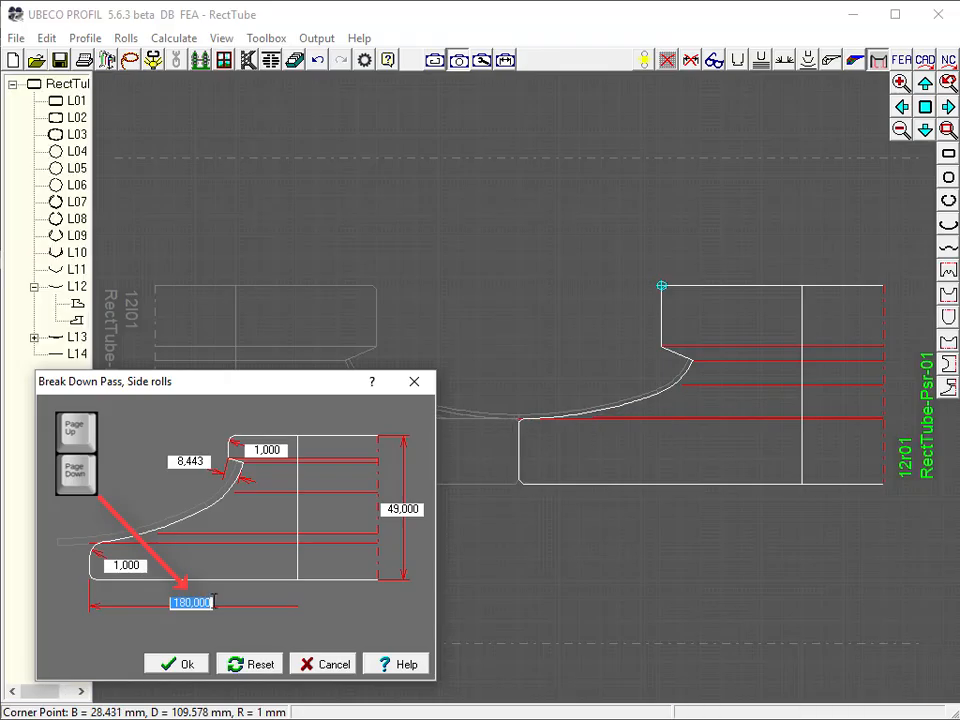
{"action": "double_click", "coordinate": [190, 461]}
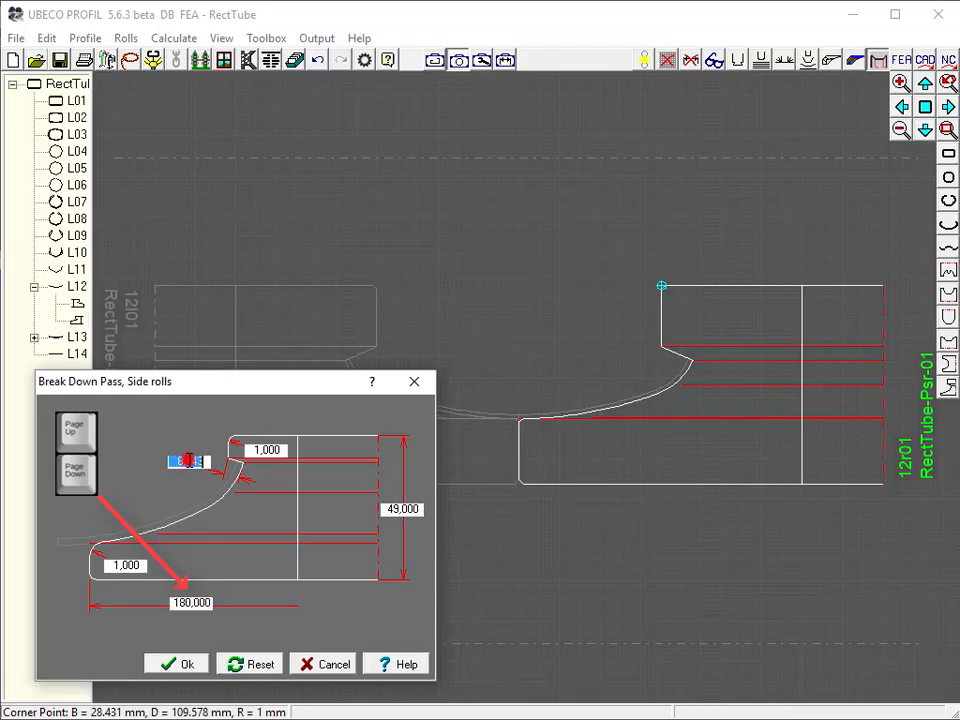
{"action": "key", "text": "Page_Down"}
{"action": "key", "text": "Page_Down"}
{"action": "key", "text": "Page_Down"}
{"action": "key", "text": "Page_Down"}
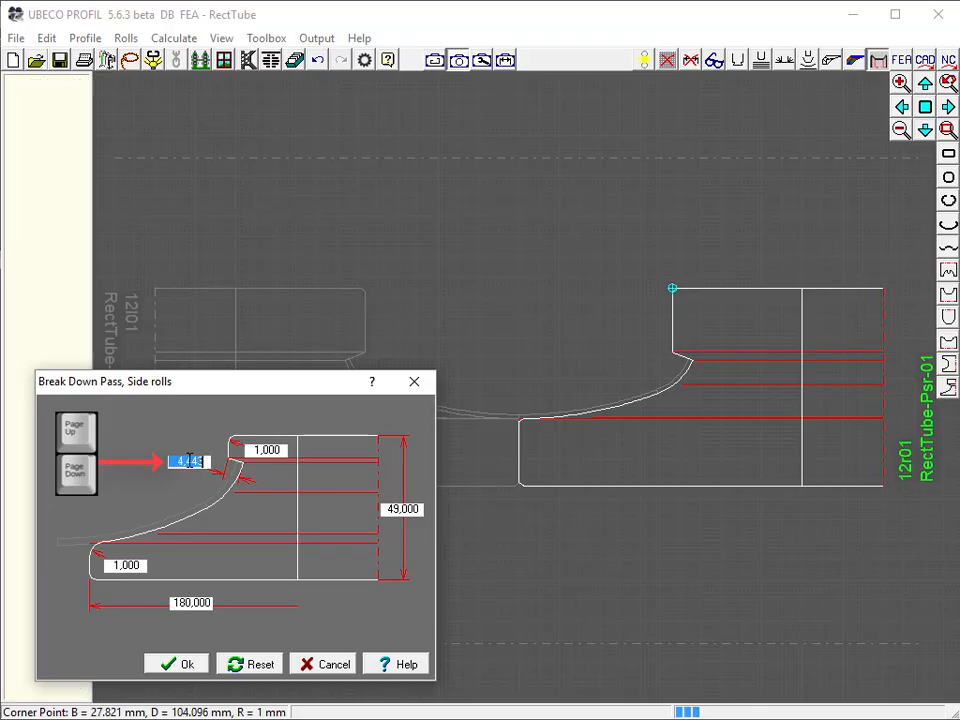
{"action": "left_click", "coordinate": [187, 664]}
{"action": "left_click", "coordinate": [345, 578]}
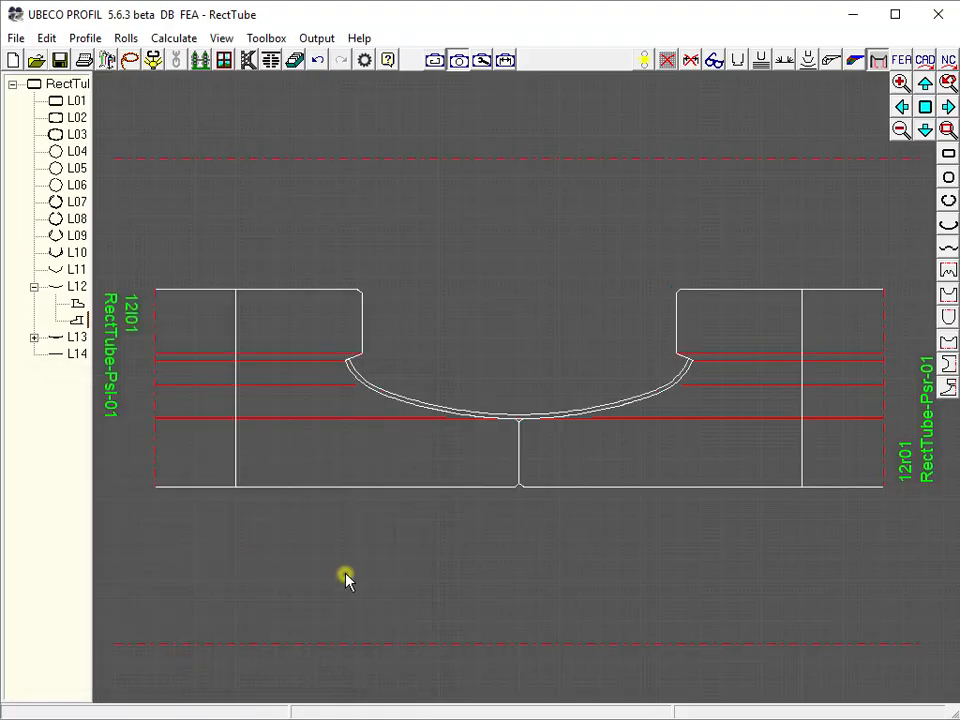
Design the top roll for pass L11 with its default dimensions
{"action": "left_click", "coordinate": [76, 269]}
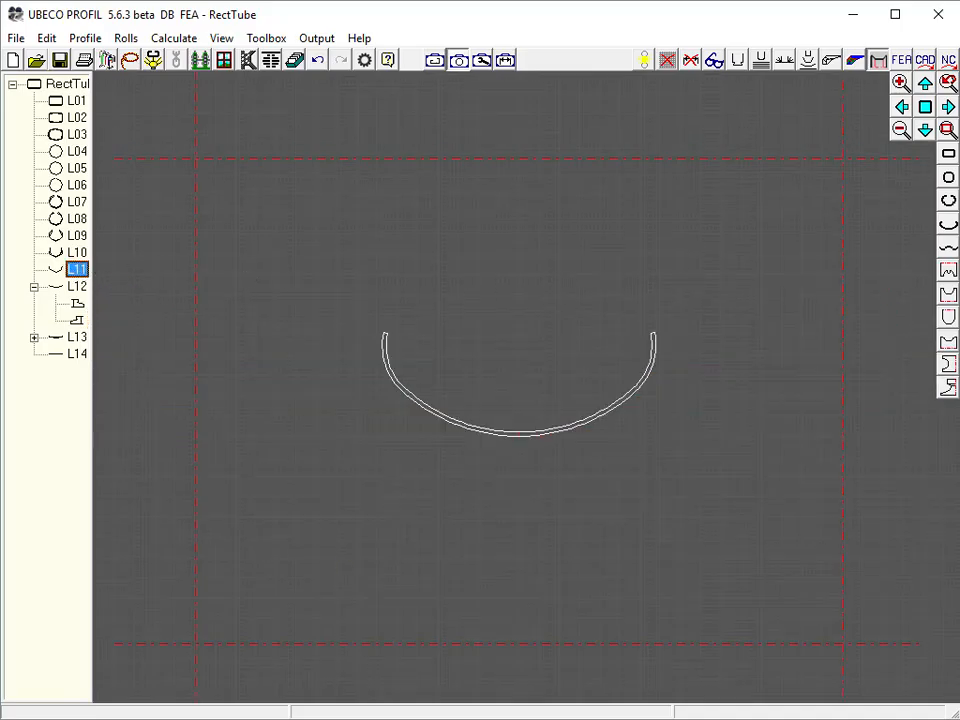
{"action": "left_click", "coordinate": [948, 316]}
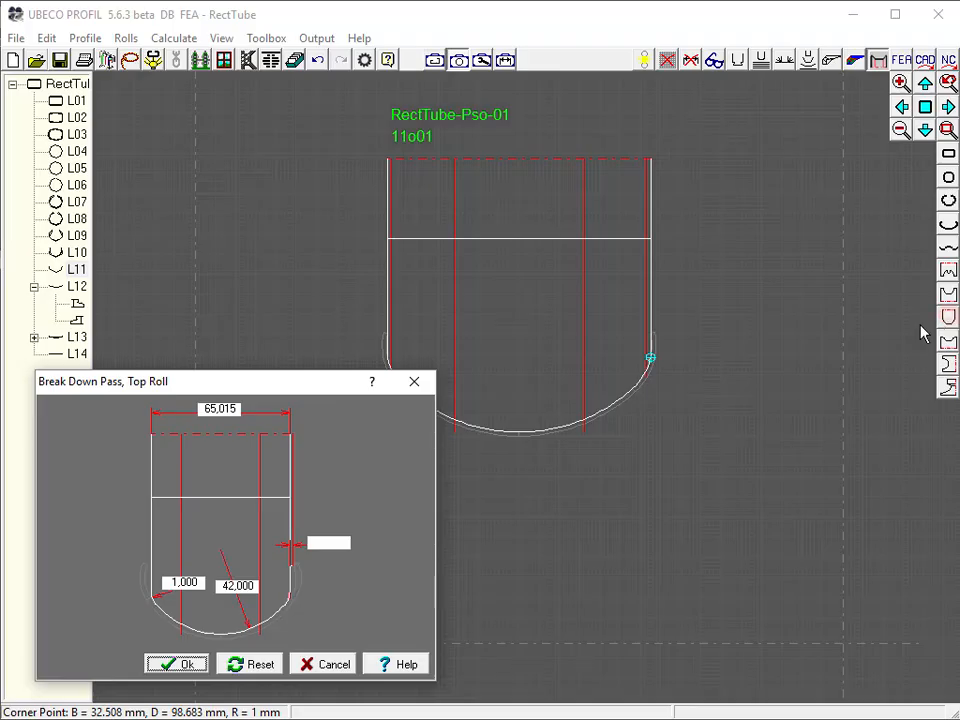
{"action": "left_click", "coordinate": [184, 664]}
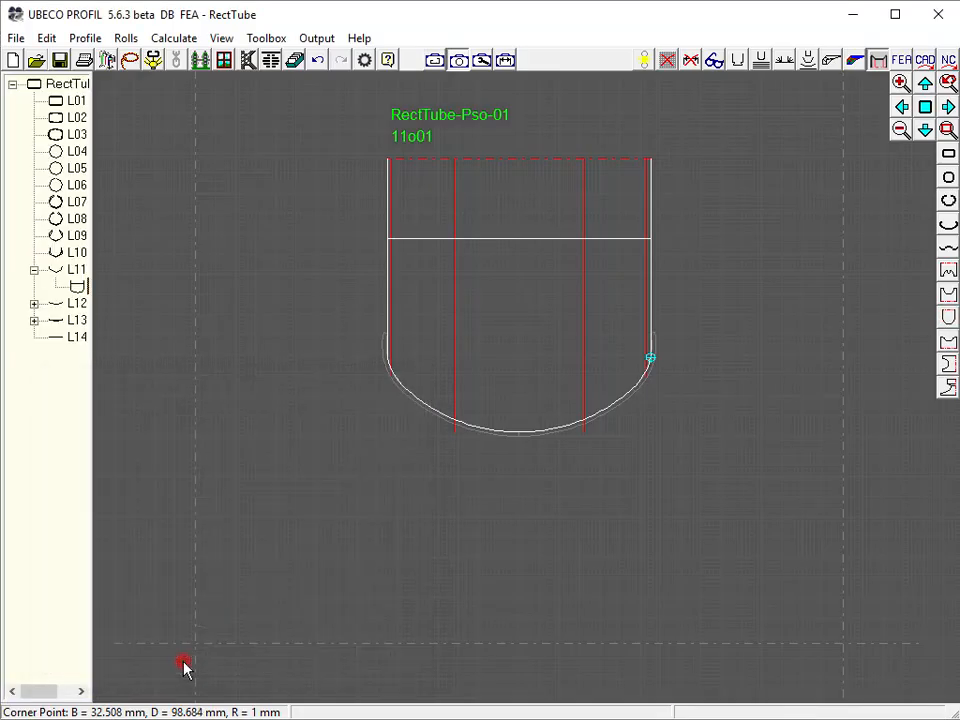
Design the bottom roll for pass L11 with a width of 76 mm and a height of 144 mm
{"action": "left_click", "coordinate": [947, 342]}
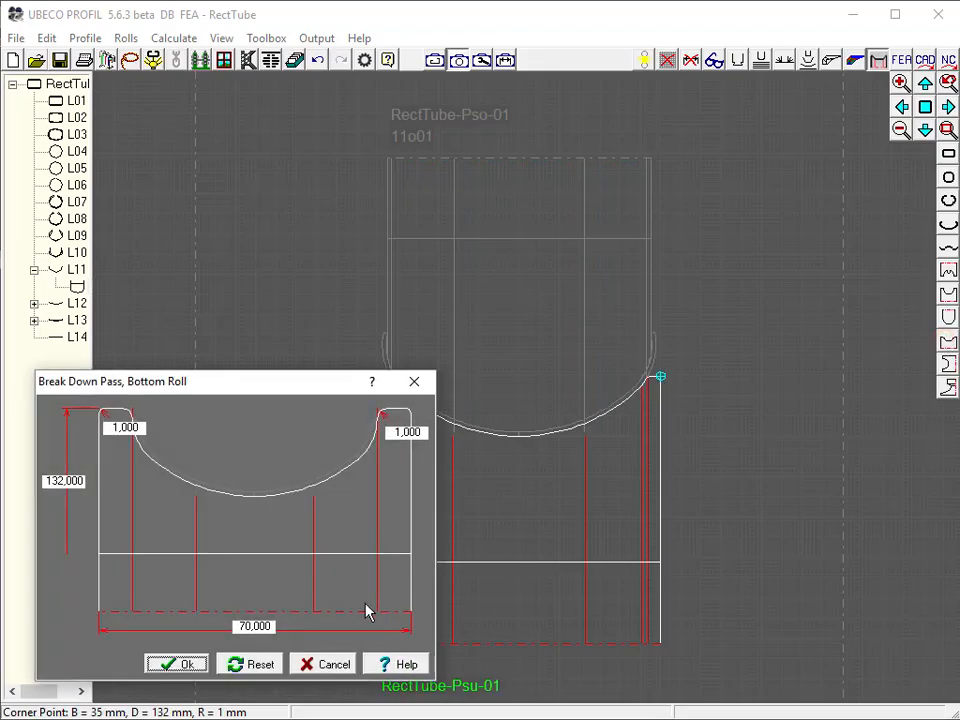
{"action": "left_click", "coordinate": [256, 626]}
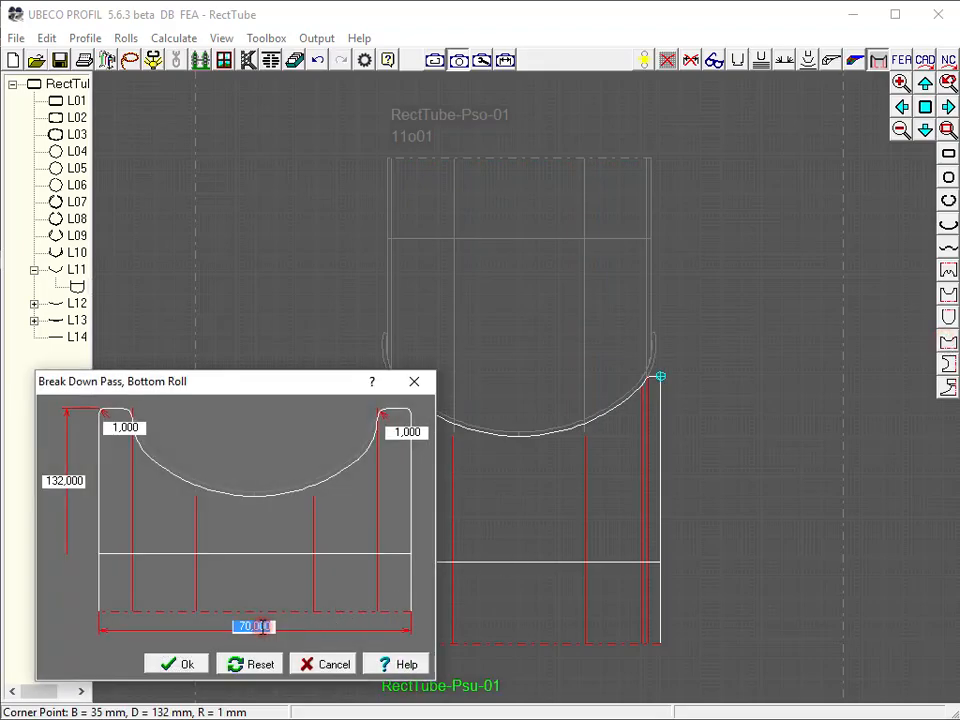
{"action": "scroll", "coordinate": [262, 626], "scroll_direction": "up", "scroll_amount": 3}
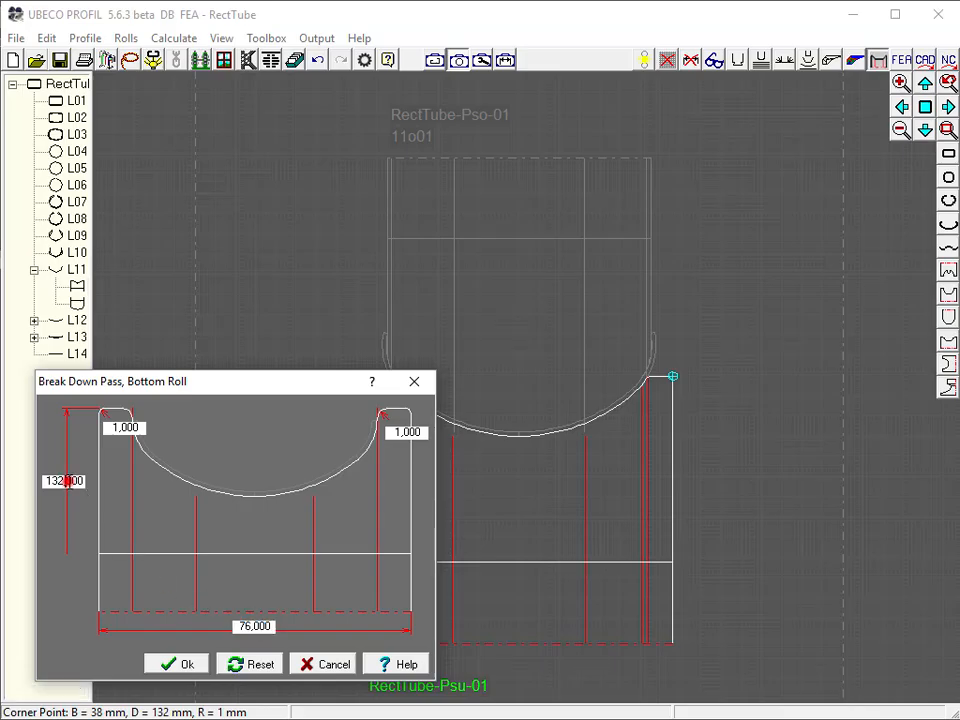
{"action": "left_click", "coordinate": [68, 481]}
{"action": "scroll", "coordinate": [68, 481], "scroll_direction": "up", "scroll_amount": 1}
{"action": "scroll", "coordinate": [62, 481], "scroll_direction": "up", "scroll_amount": 10}
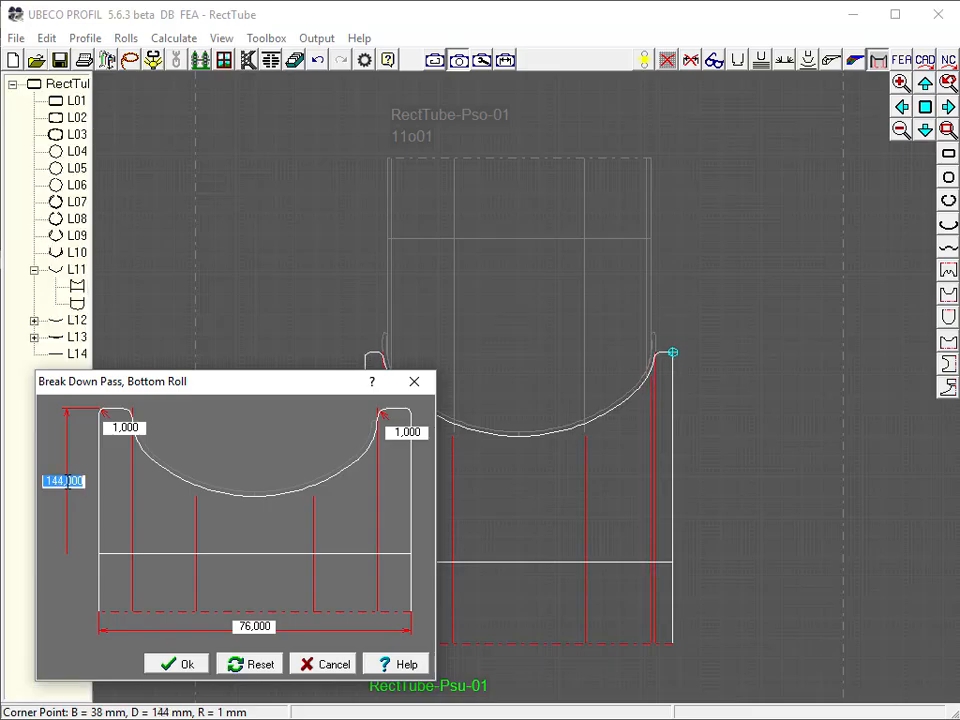
{"action": "left_click", "coordinate": [184, 664]}
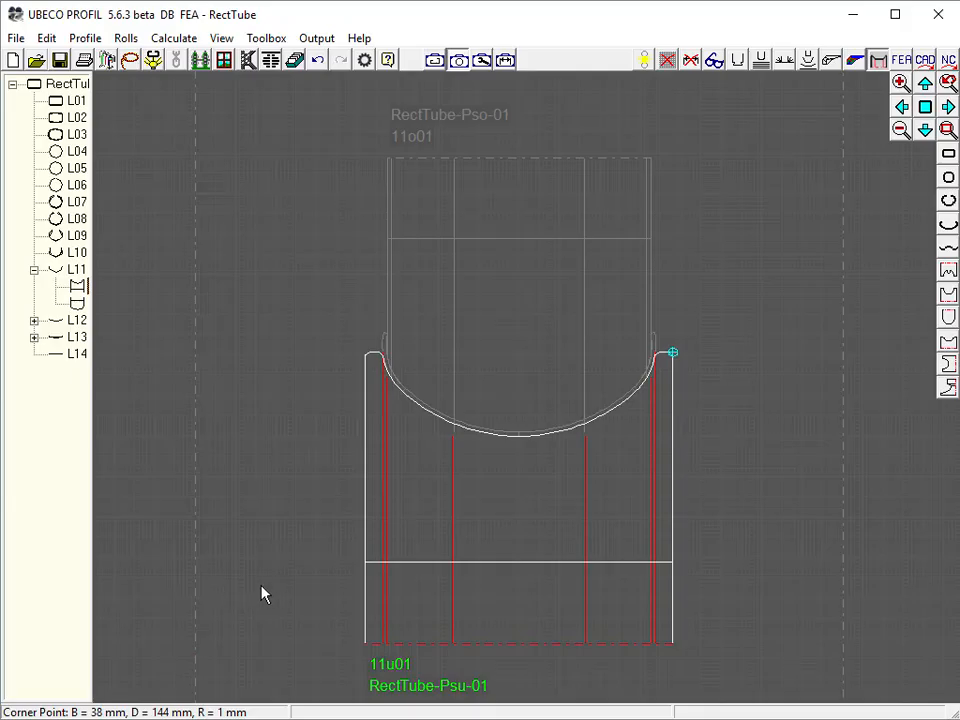
{"action": "left_click", "coordinate": [260, 591]}
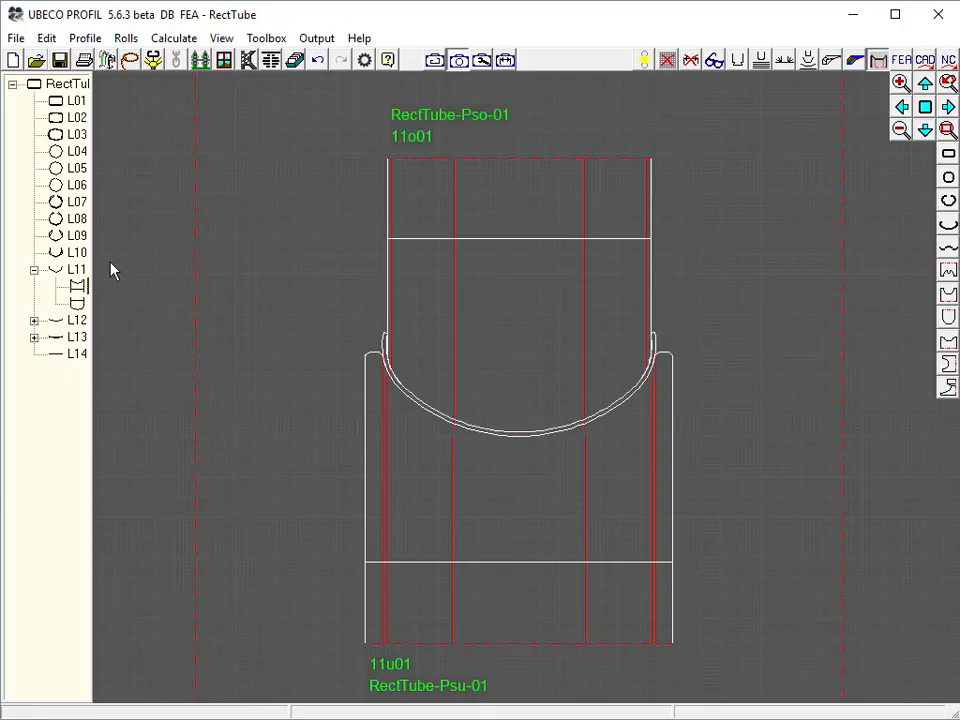
Create side rolls for pass L10 with a roll width of 140 mm and an edge gap of 7.443 mm
{"action": "left_click", "coordinate": [76, 253]}
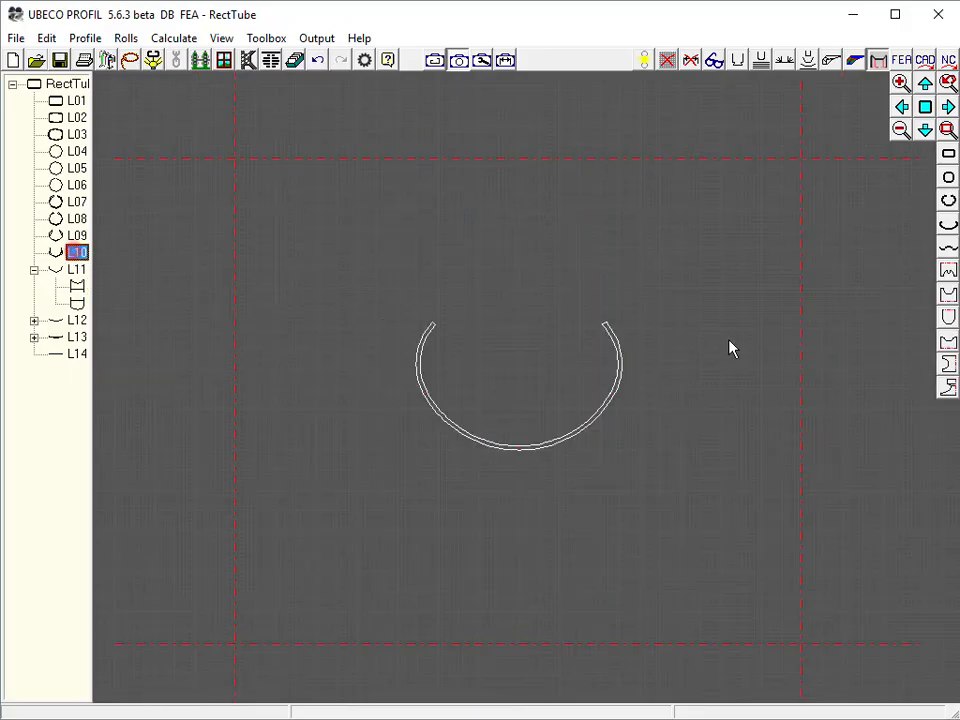
{"action": "left_click", "coordinate": [948, 389]}
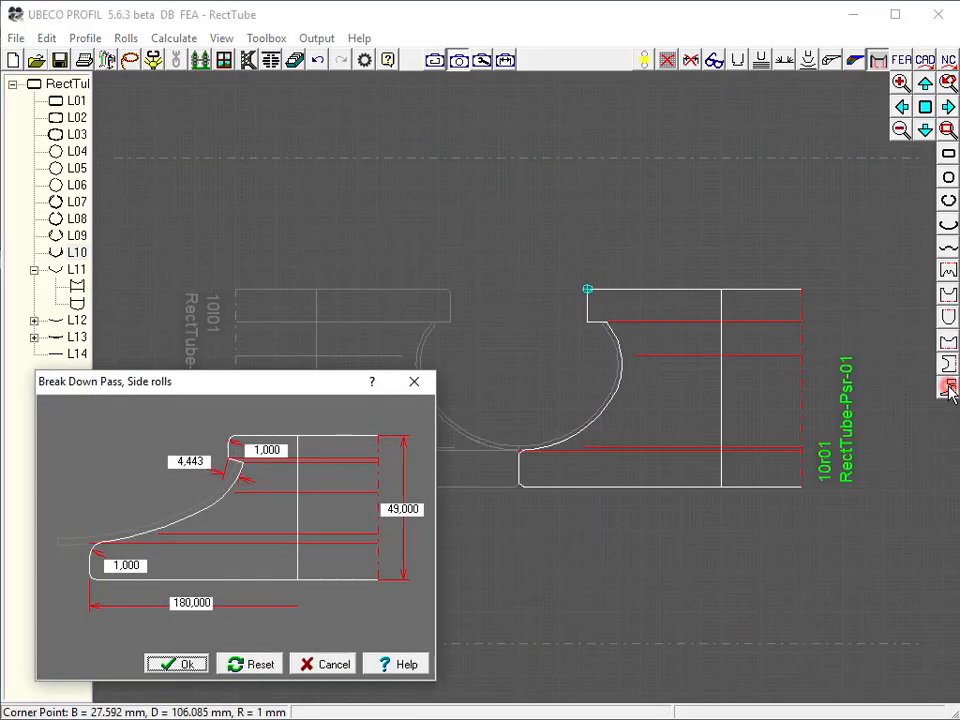
{"action": "double_click", "coordinate": [195, 602]}
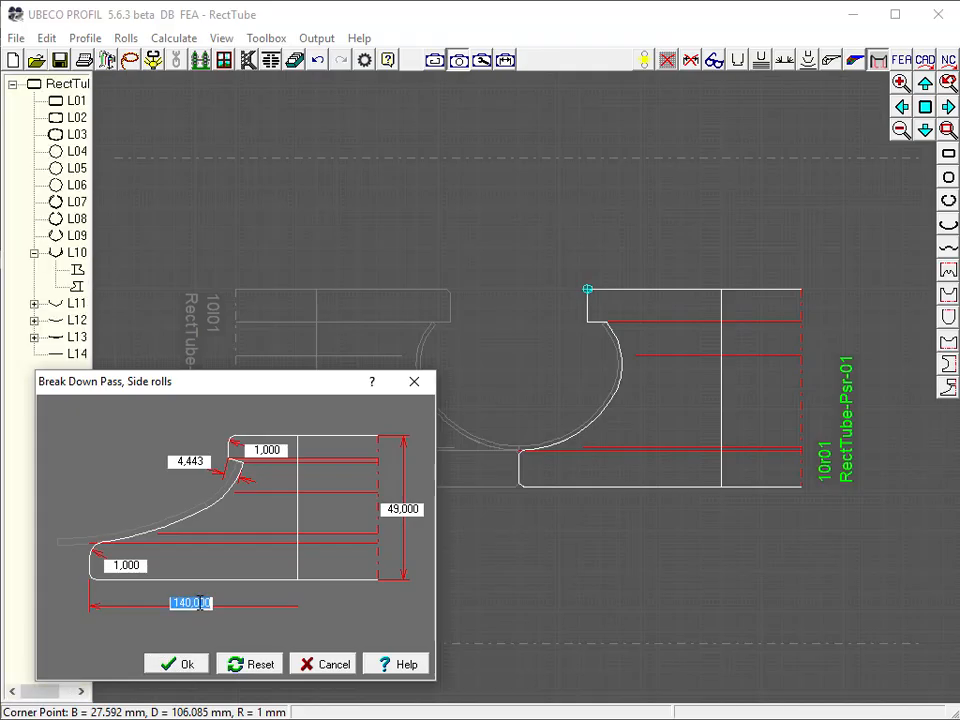
{"action": "double_click", "coordinate": [190, 461]}
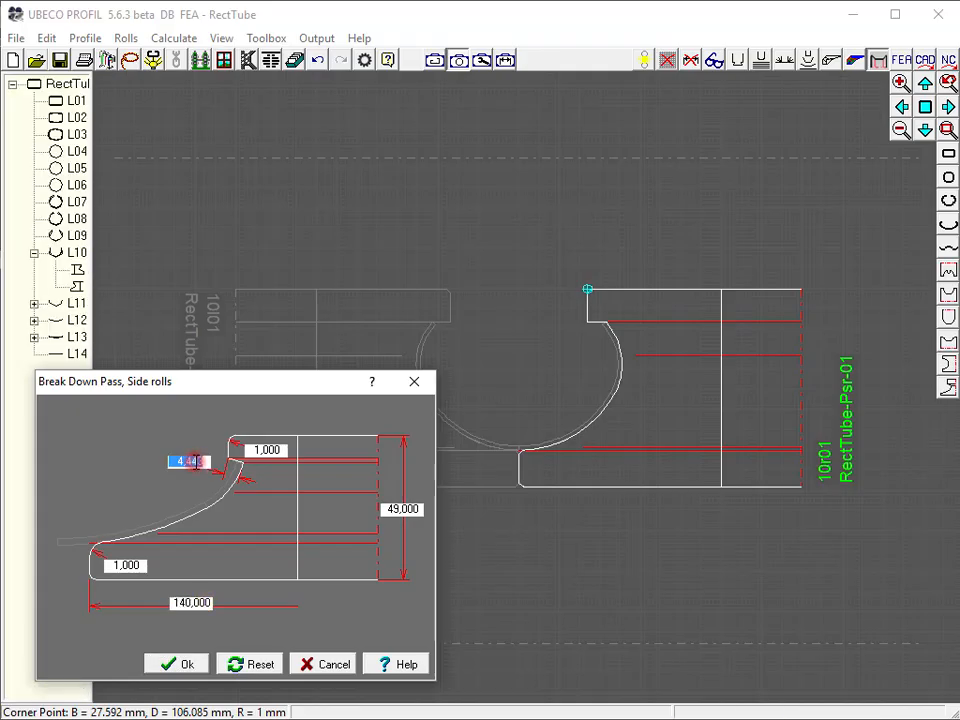
{"action": "scroll", "coordinate": [197, 462], "scroll_direction": "up", "scroll_amount": 3}
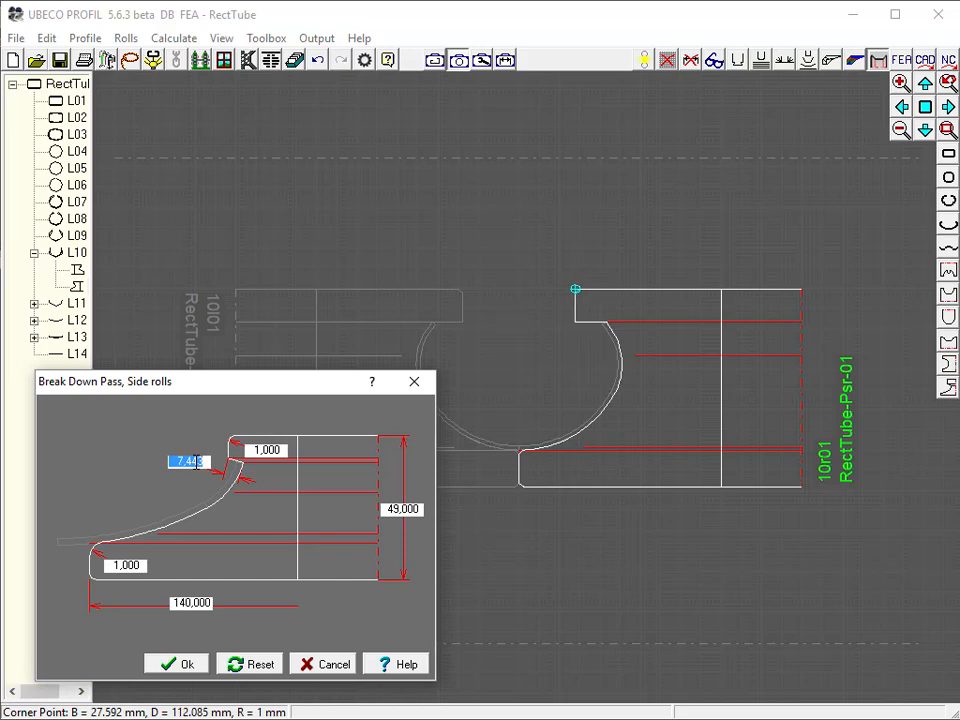
{"action": "left_click", "coordinate": [190, 661]}
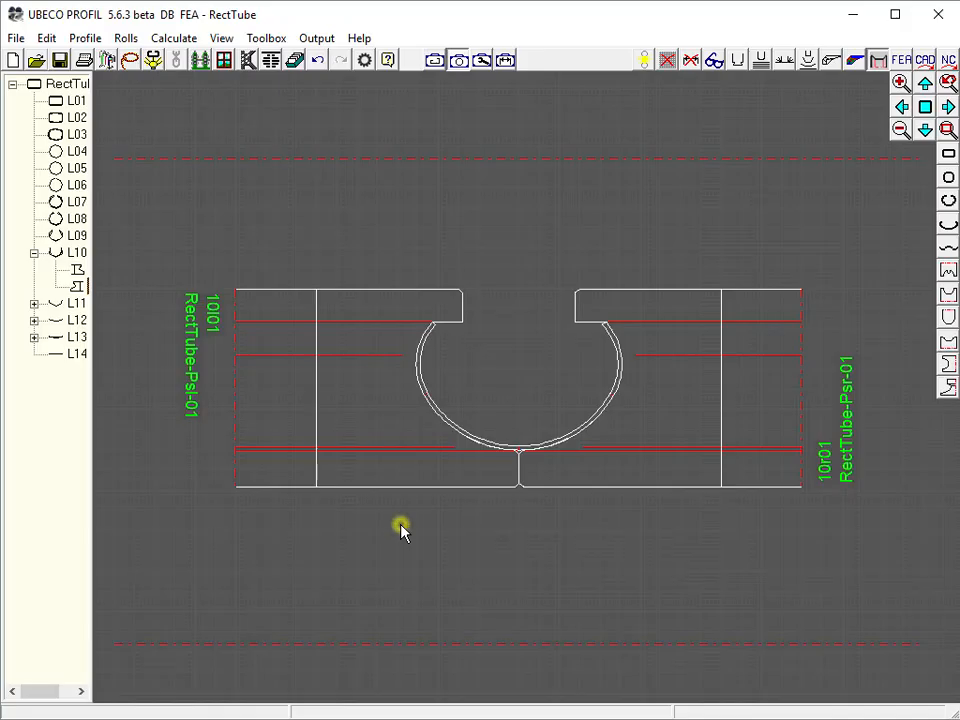
Design the top roll for pass L09 with its default dimensions
{"action": "left_click", "coordinate": [78, 236]}
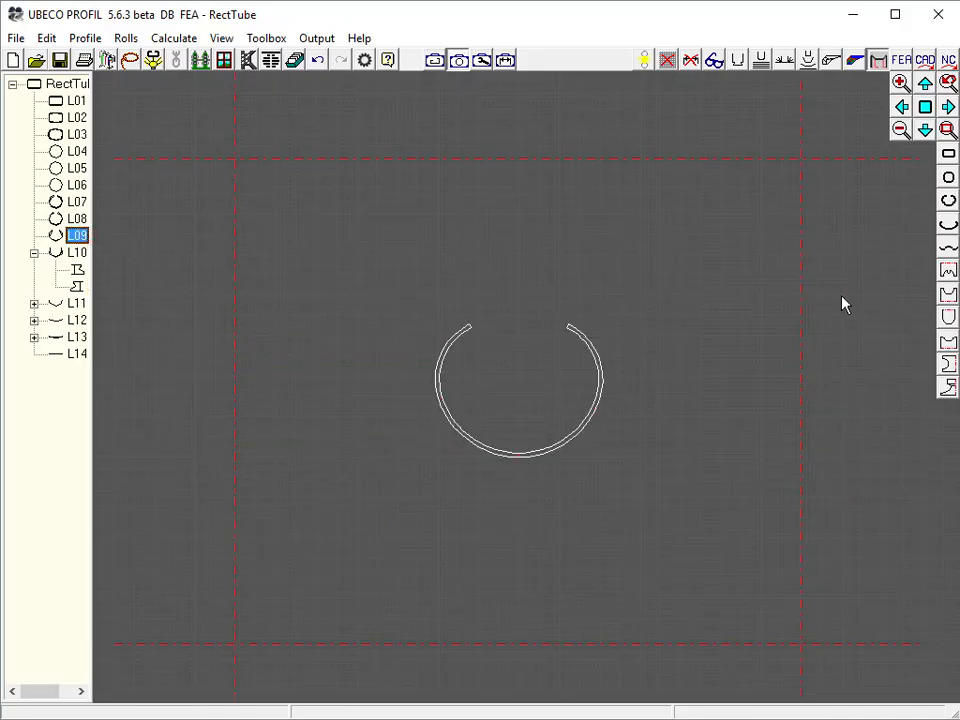
{"action": "left_click", "coordinate": [948, 317]}
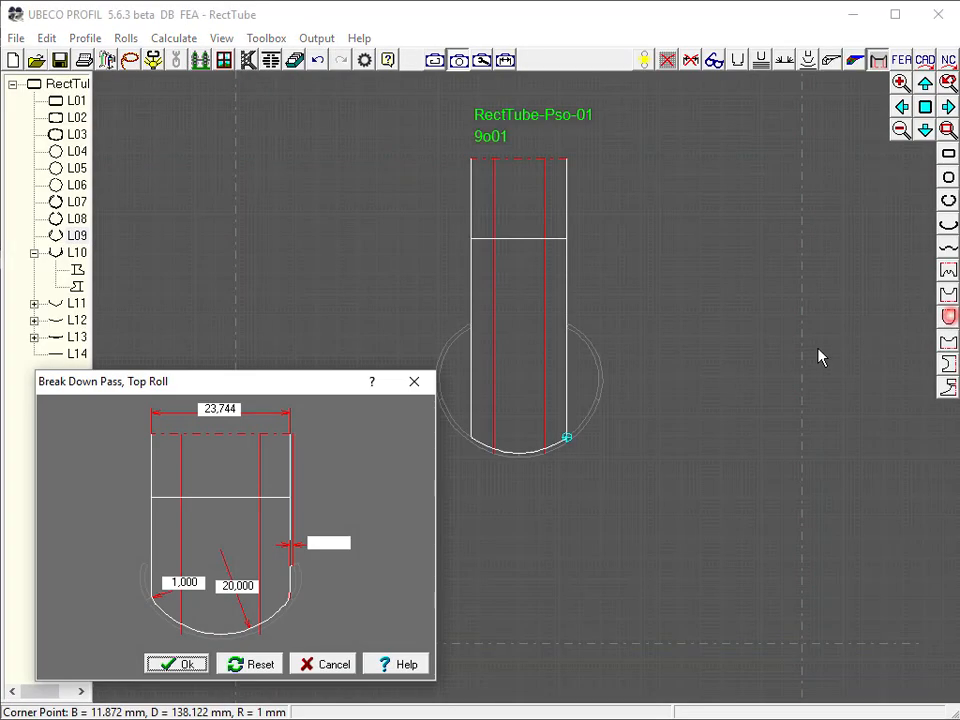
{"action": "left_click", "coordinate": [191, 666]}
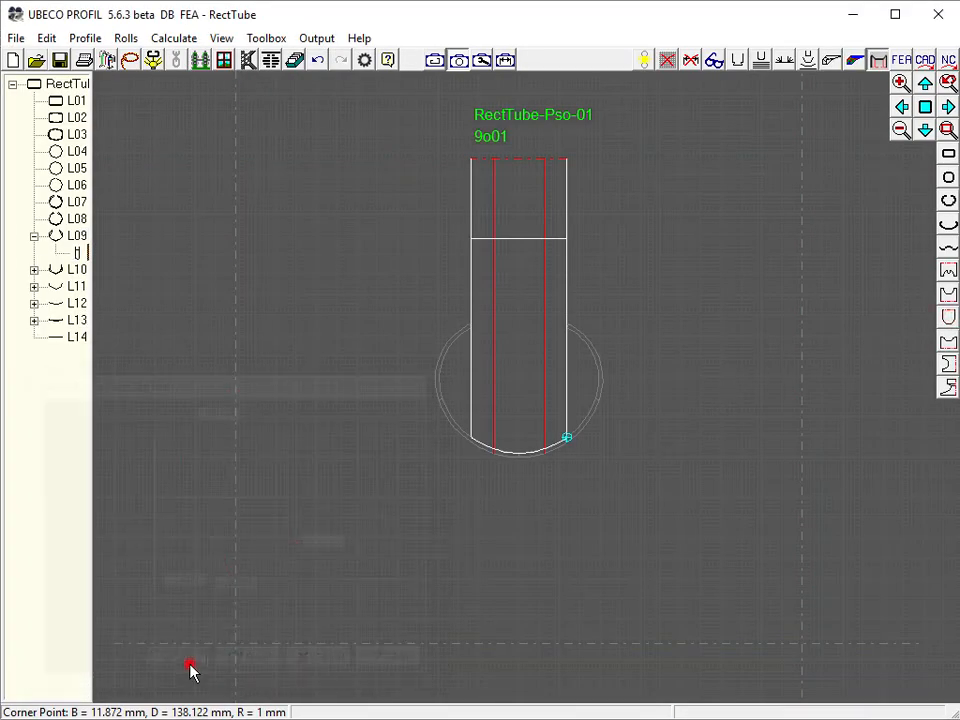
Design the bottom roll for pass L09 with a width of 55 mm and a height of 133 mm
{"action": "left_click", "coordinate": [949, 343]}
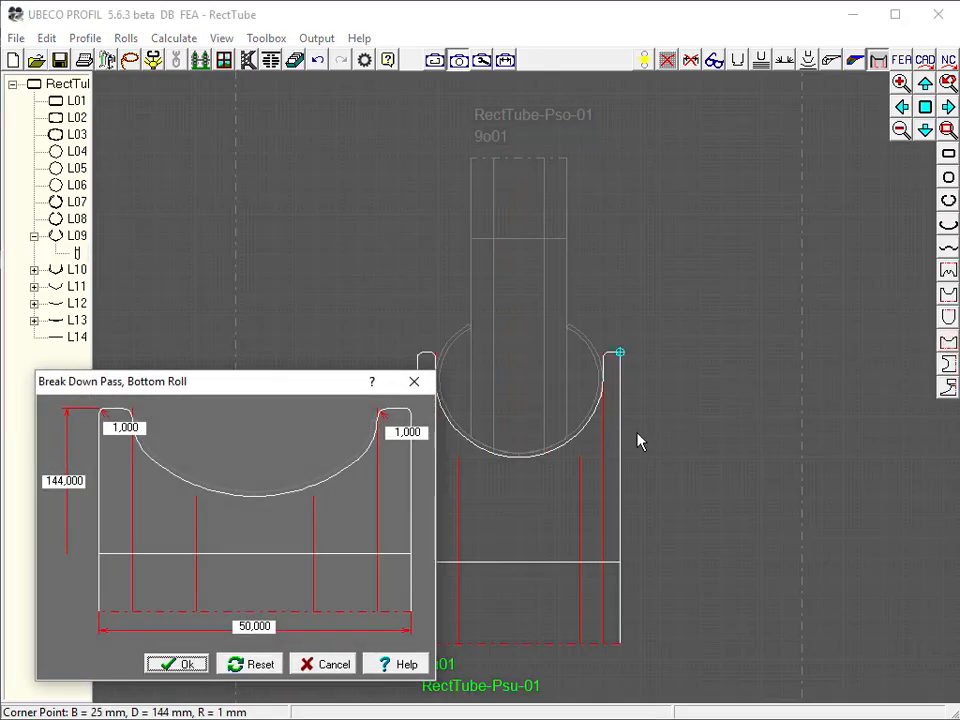
{"action": "double_click", "coordinate": [254, 626]}
{"action": "scroll", "coordinate": [254, 626], "scroll_direction": "up", "scroll_amount": 2}
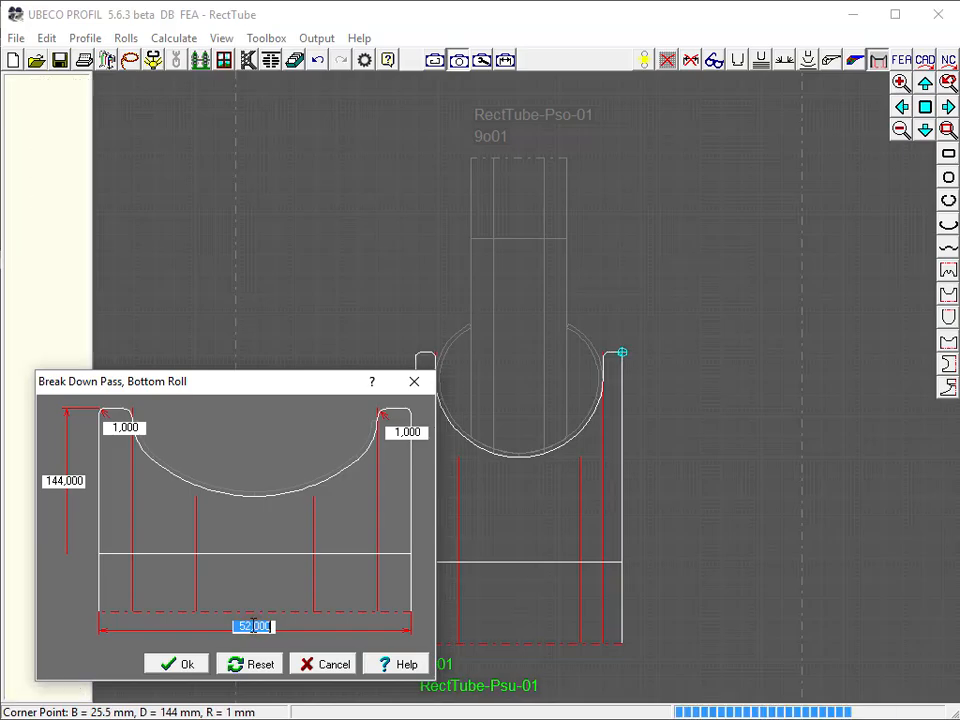
{"action": "scroll", "coordinate": [254, 626], "scroll_direction": "up", "scroll_amount": 3}
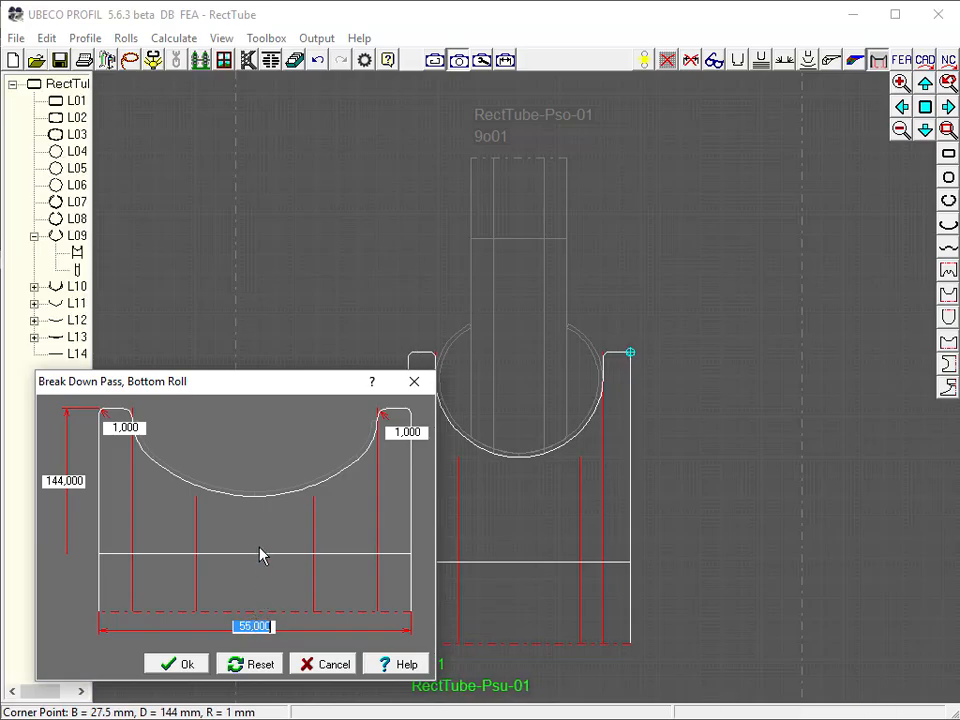
{"action": "double_click", "coordinate": [80, 481]}
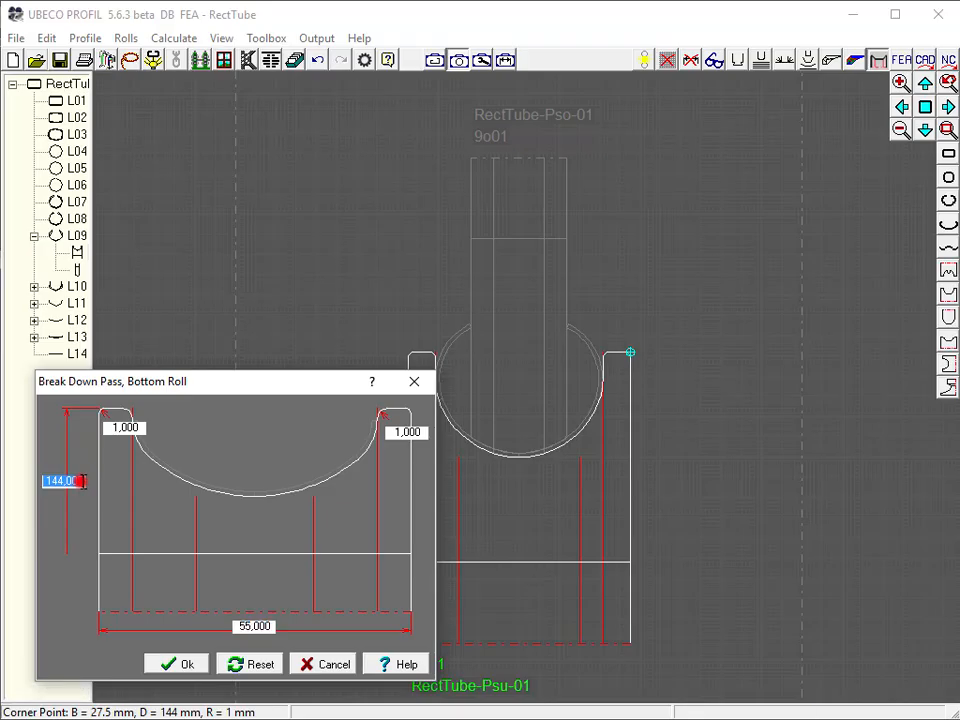
{"action": "scroll", "coordinate": [84, 481], "scroll_direction": "down", "scroll_amount": 9}
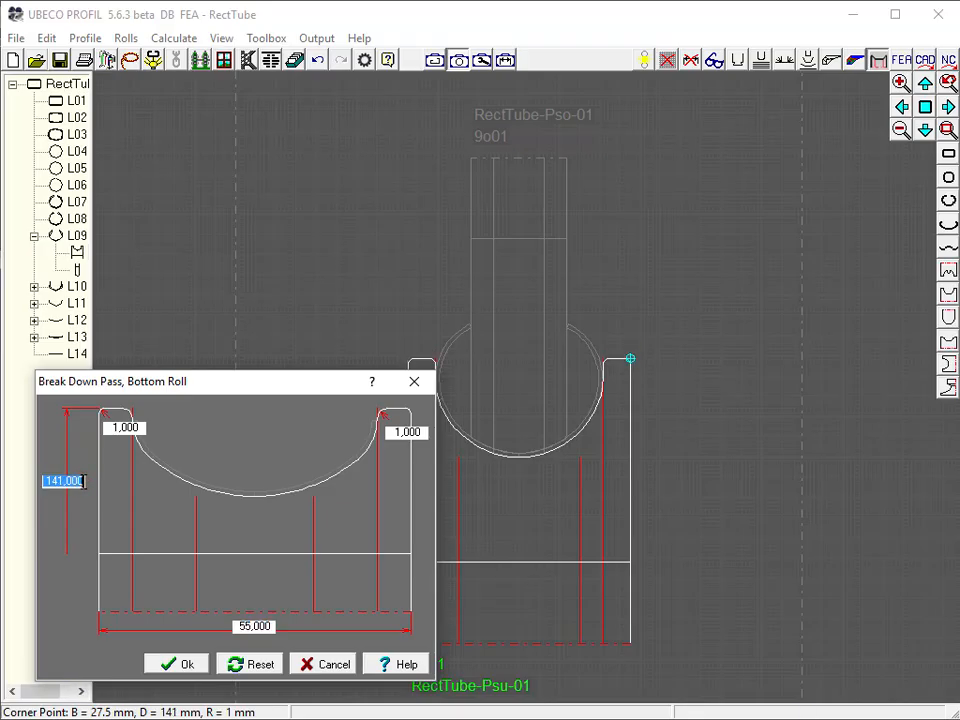
{"action": "scroll", "coordinate": [84, 481], "scroll_direction": "down", "scroll_amount": 2}
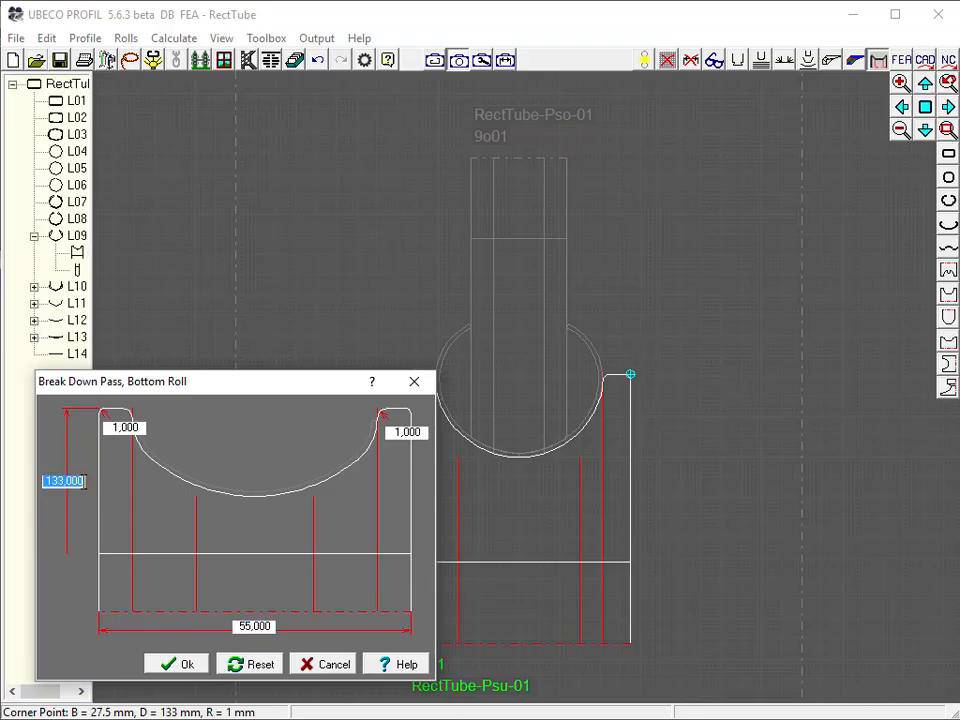
{"action": "left_click", "coordinate": [187, 664]}
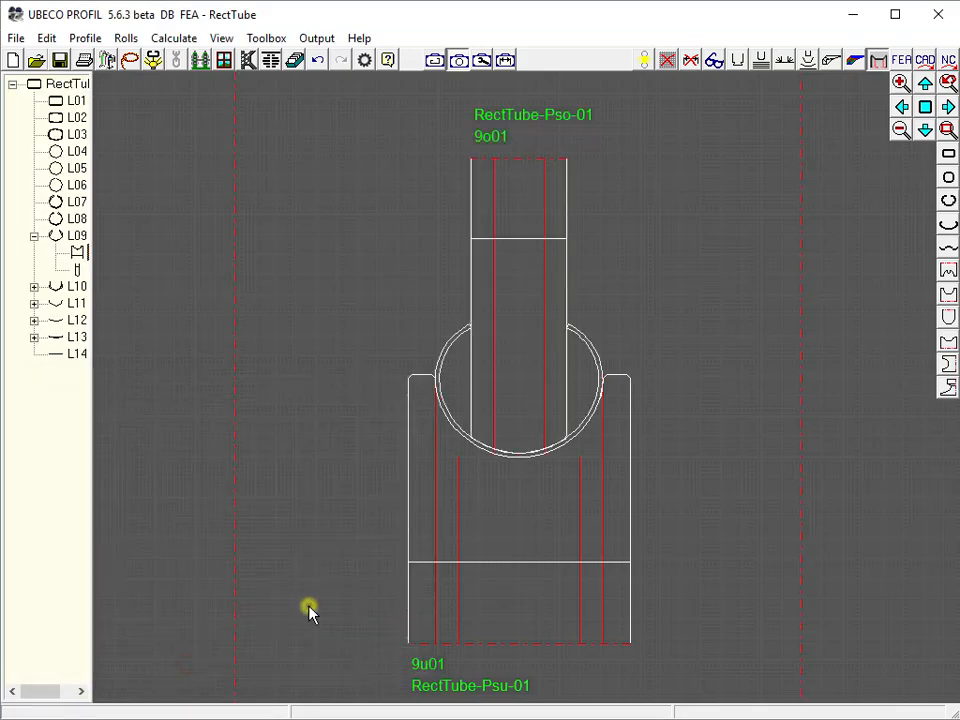
Create side rolls for pass L08 with the same 140 mm width and 7.443 mm edge gap
{"action": "left_click", "coordinate": [74, 220]}
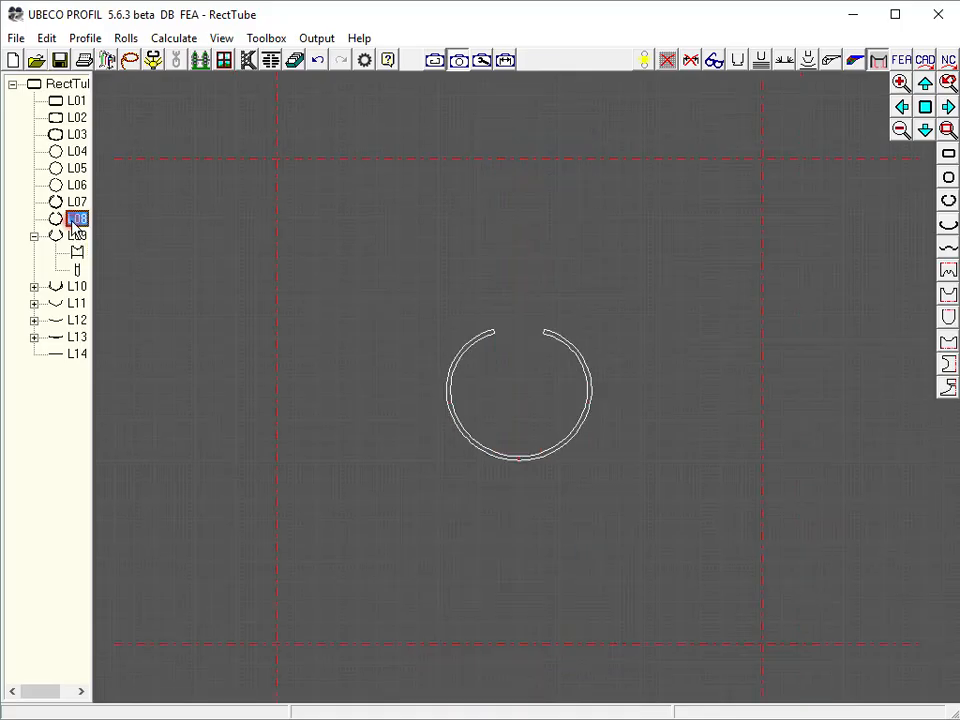
{"action": "right_click", "coordinate": [78, 221]}
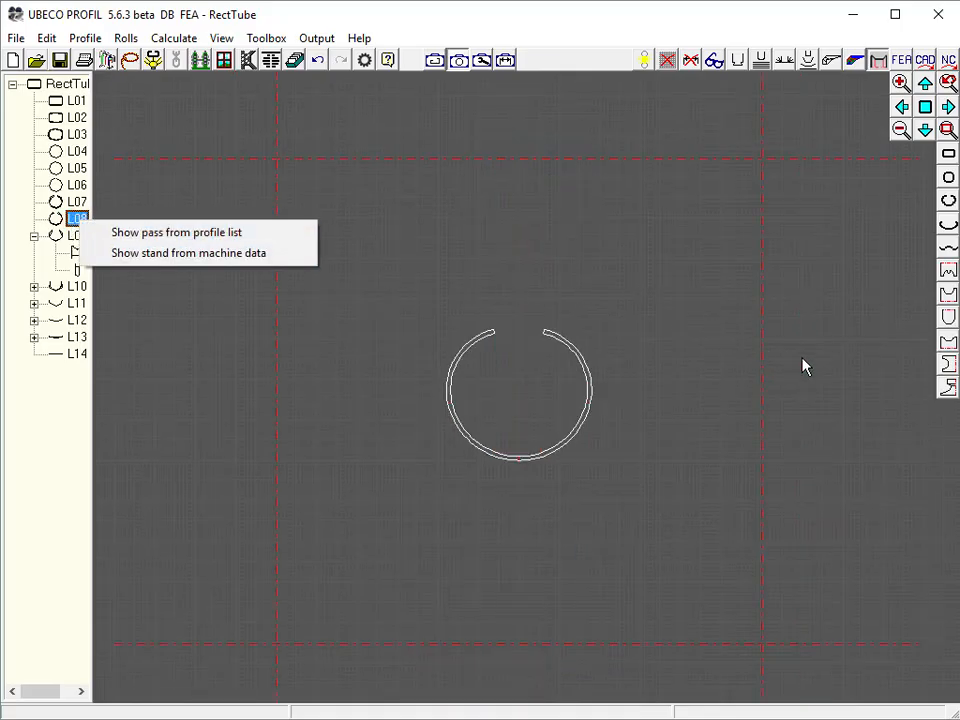
{"action": "left_click", "coordinate": [949, 390]}
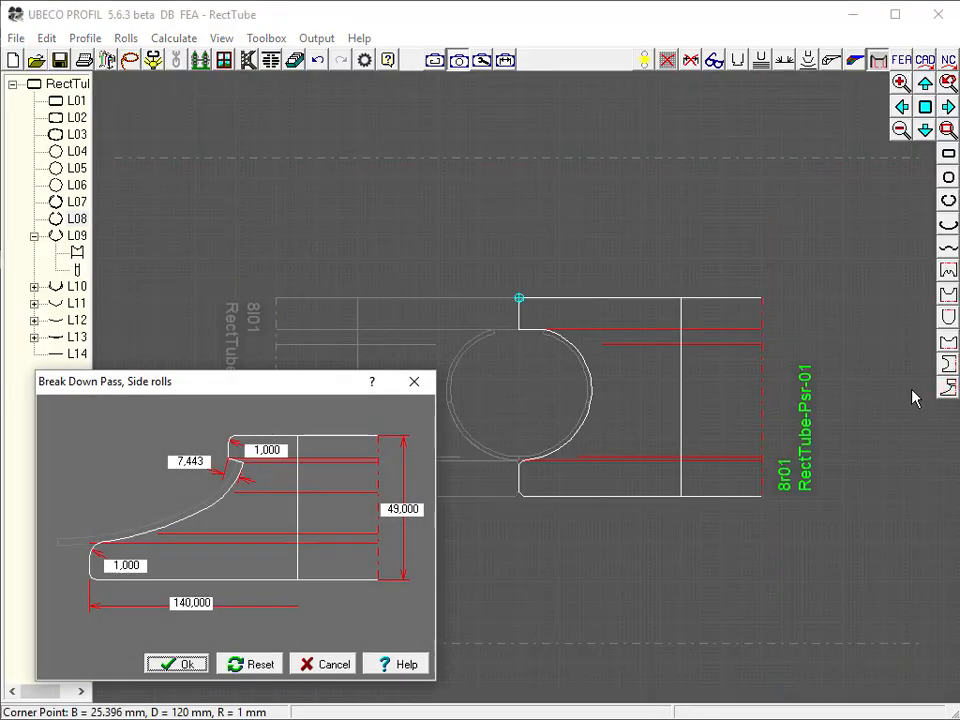
{"action": "left_click", "coordinate": [189, 666]}
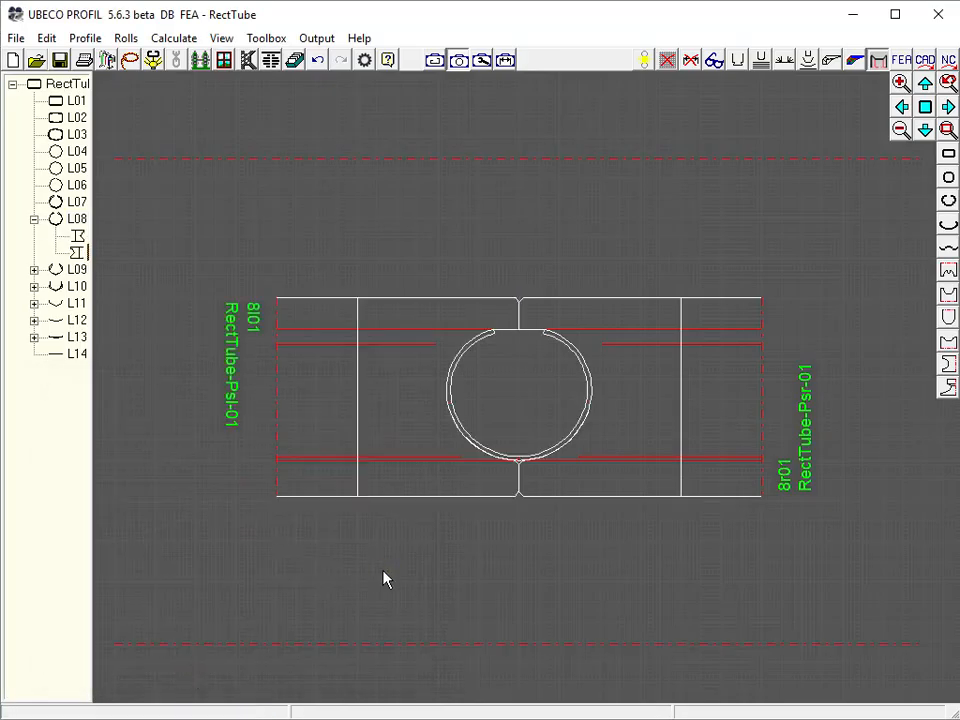
Design the fin-pass top roll for pass L07 with a fin height of 4 mm, and its bottom roll with default dimensions
{"action": "left_click", "coordinate": [74, 202]}
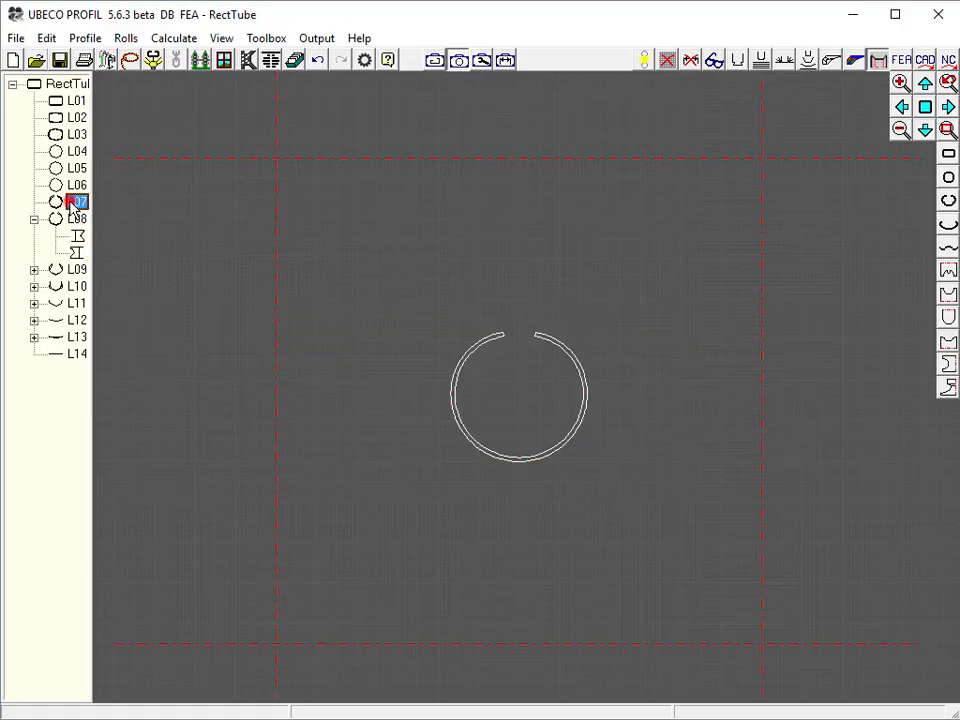
{"action": "left_click", "coordinate": [946, 279]}
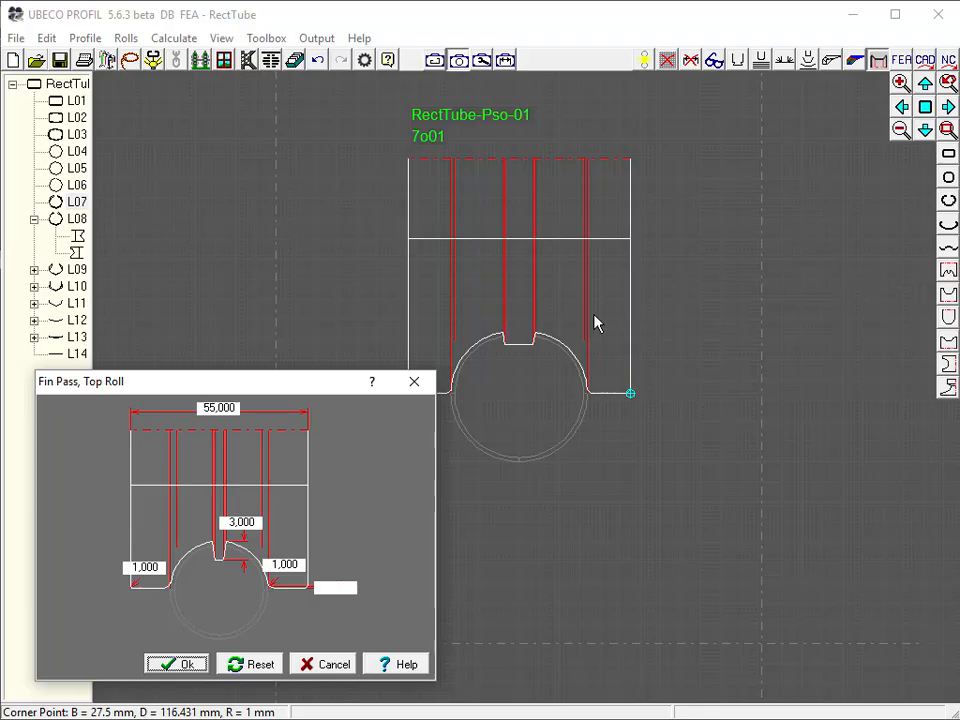
{"action": "double_click", "coordinate": [243, 521]}
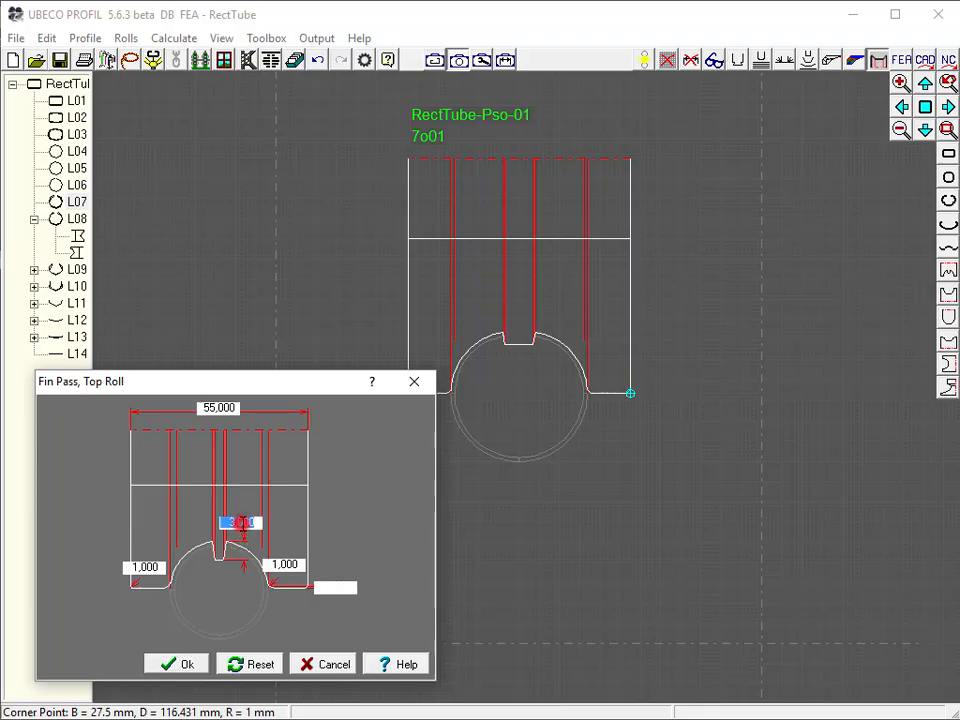
{"action": "type", "text": "4"}
{"action": "key", "text": "Return"}
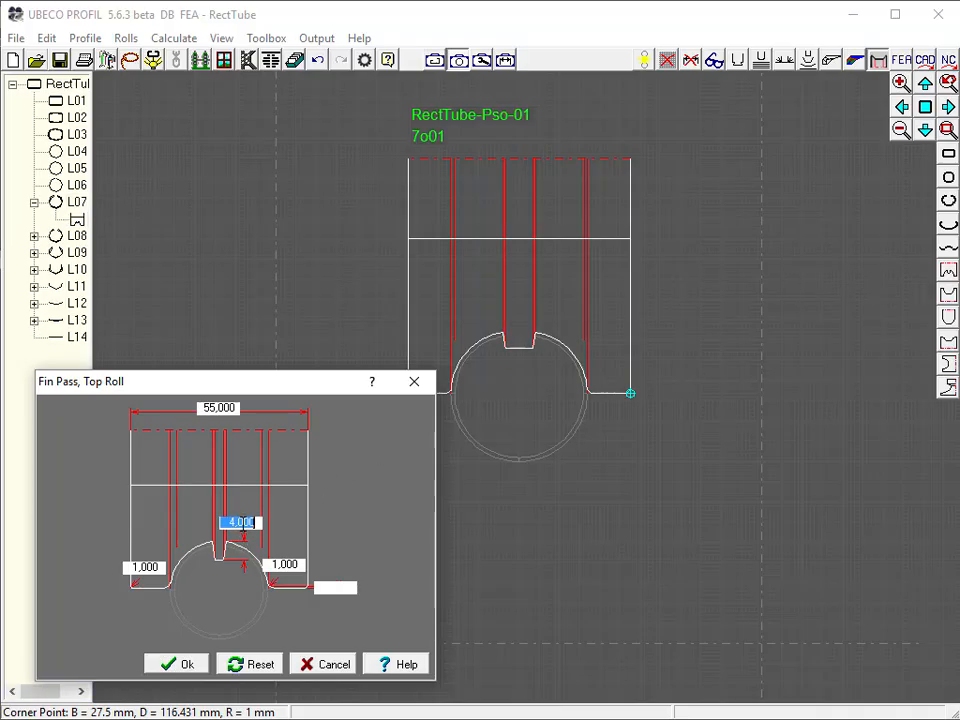
{"action": "left_click", "coordinate": [182, 666]}
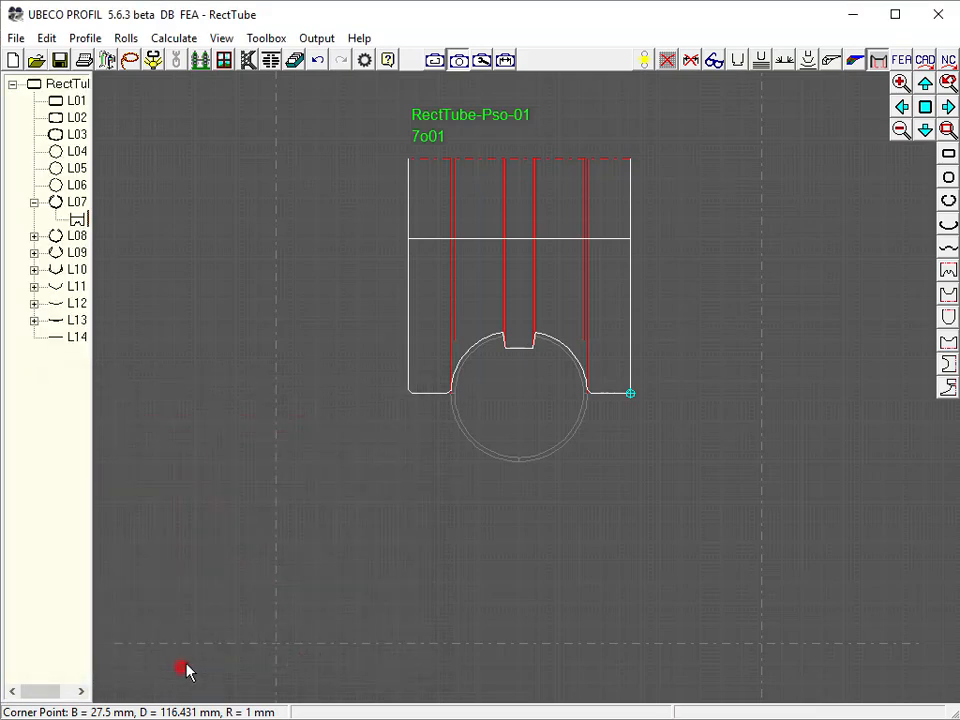
{"action": "left_click", "coordinate": [946, 298]}
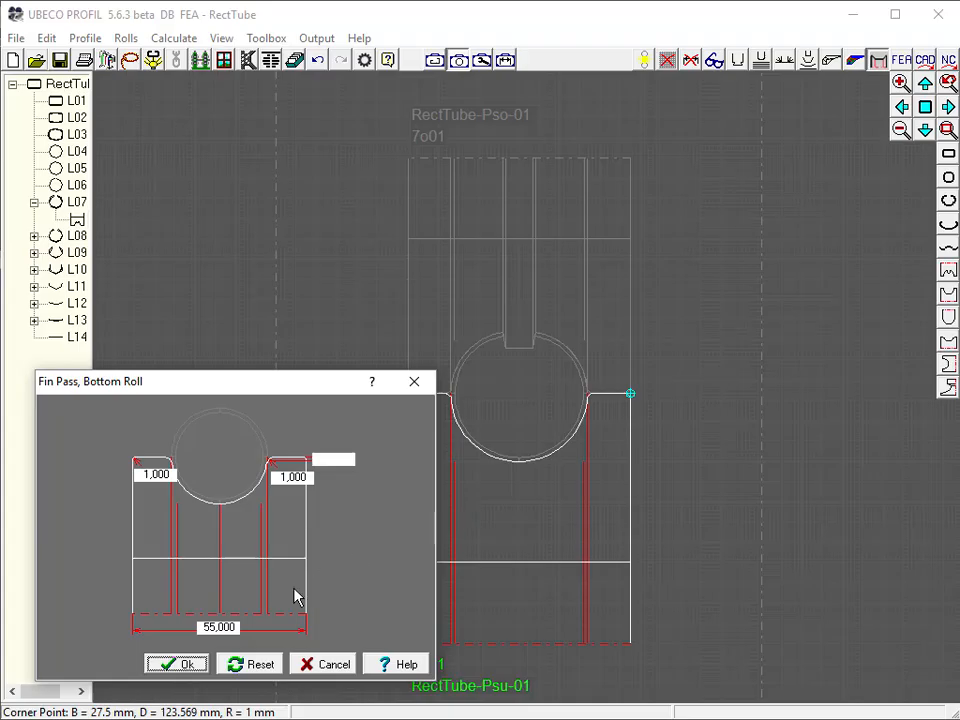
{"action": "left_click", "coordinate": [173, 664]}
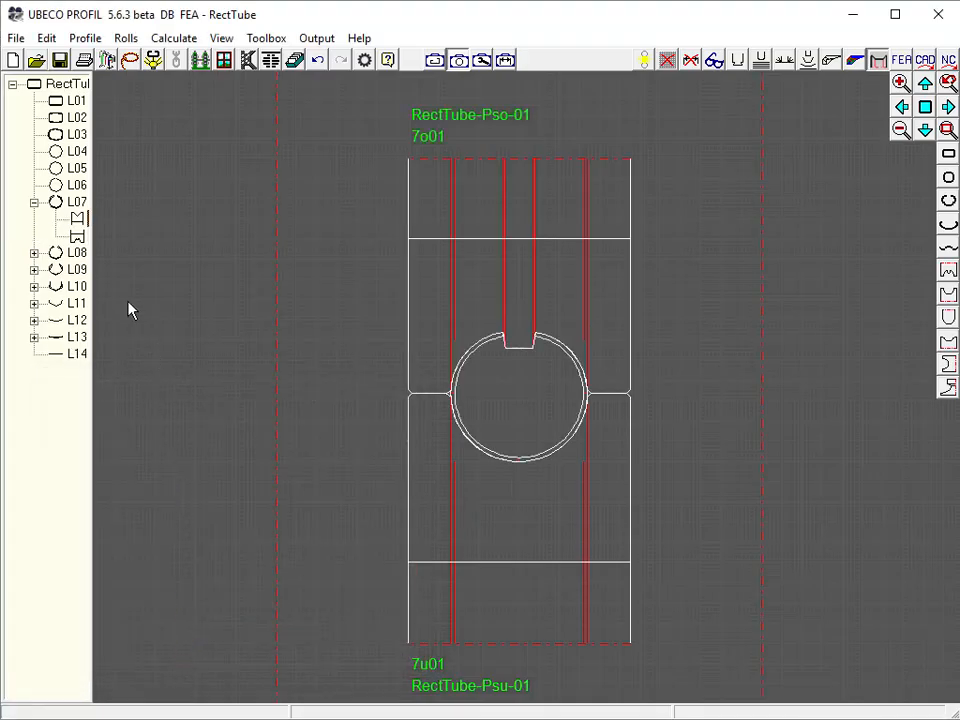
Design the fin-pass top and bottom rolls for pass L06 with their default dimensions
{"action": "left_click", "coordinate": [80, 186]}
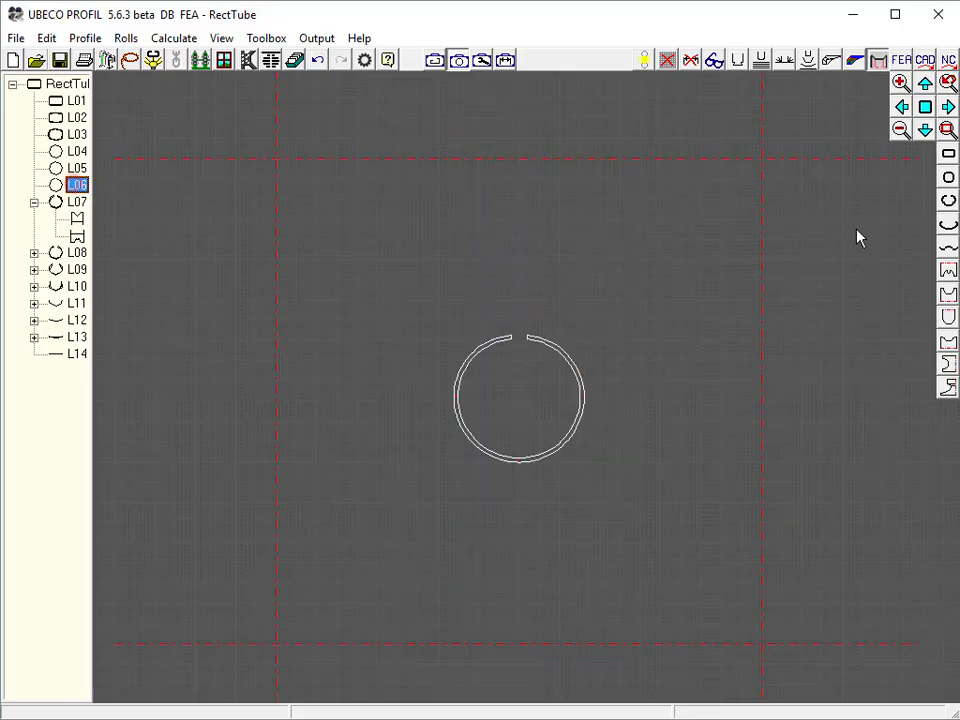
{"action": "left_click", "coordinate": [946, 270]}
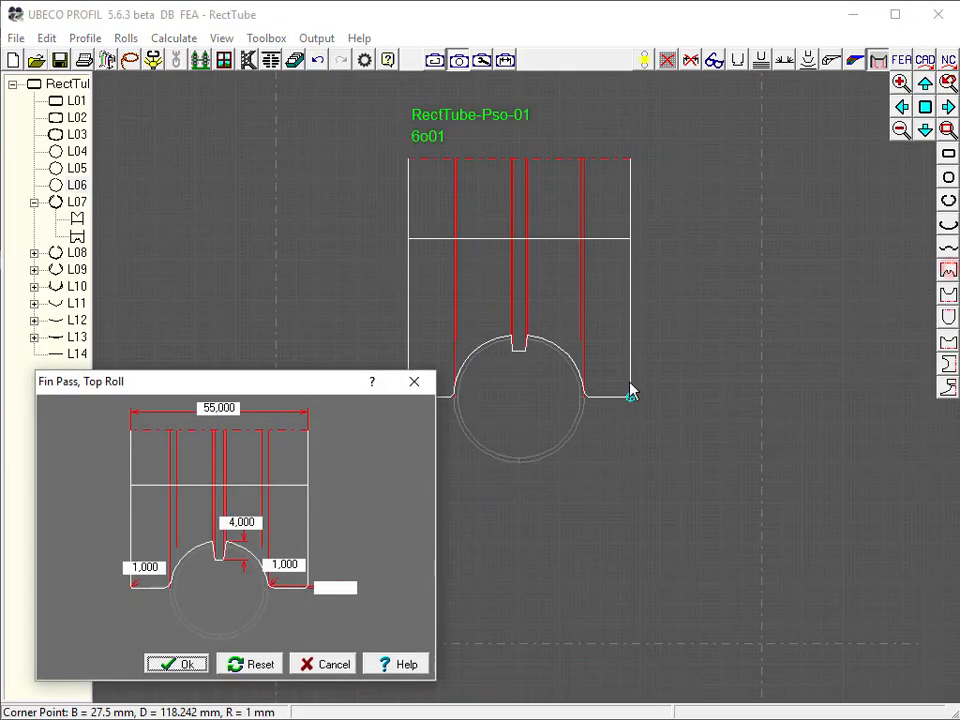
{"action": "left_click", "coordinate": [172, 664]}
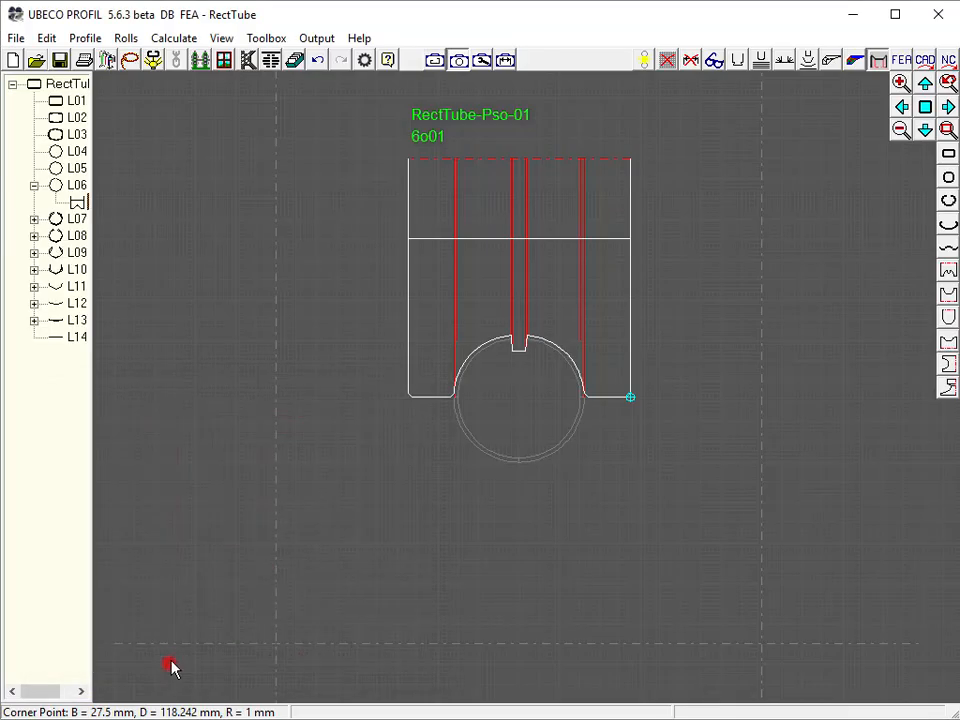
{"action": "left_click", "coordinate": [947, 294]}
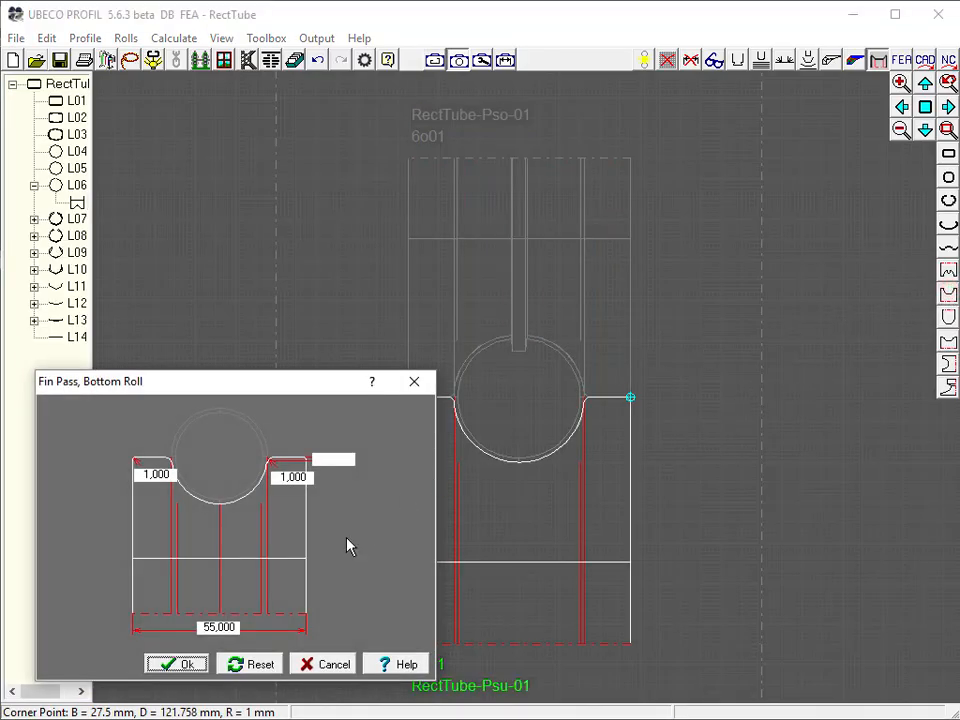
{"action": "left_click", "coordinate": [187, 665]}
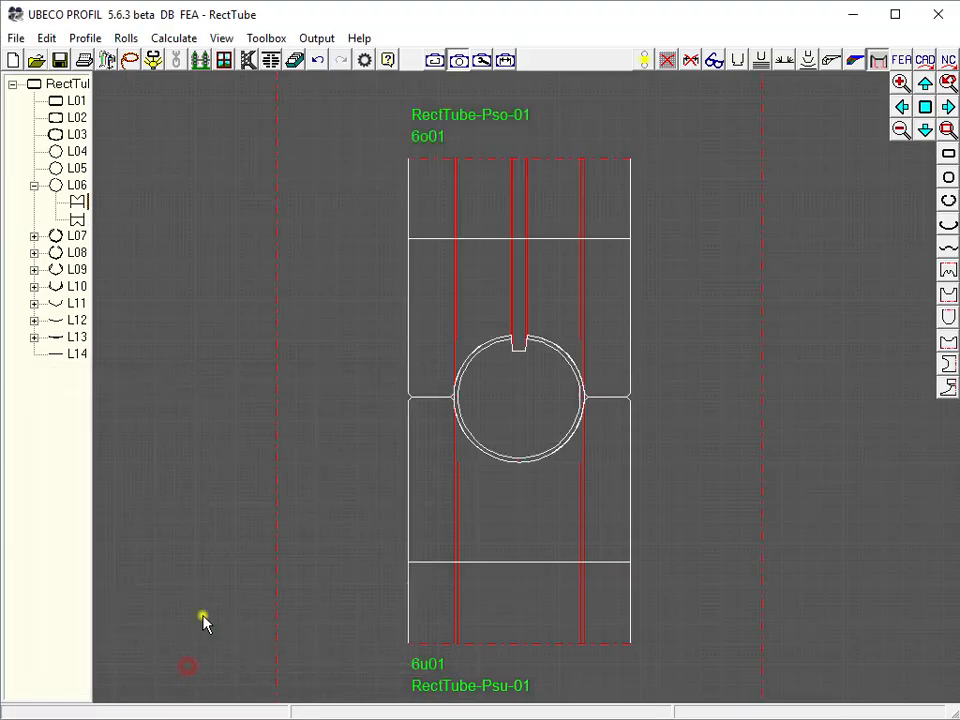
Design the fin-pass top roll for pass L05 with a fin height of 3 mm, and its bottom roll with default dimensions
{"action": "left_click", "coordinate": [77, 168]}
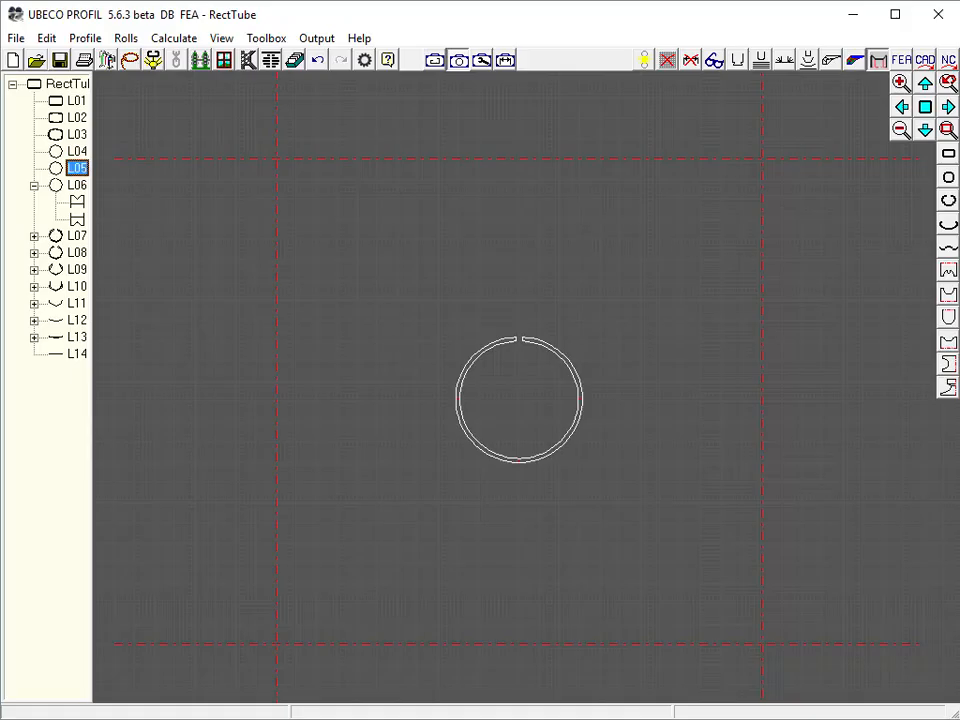
{"action": "left_click", "coordinate": [949, 271]}
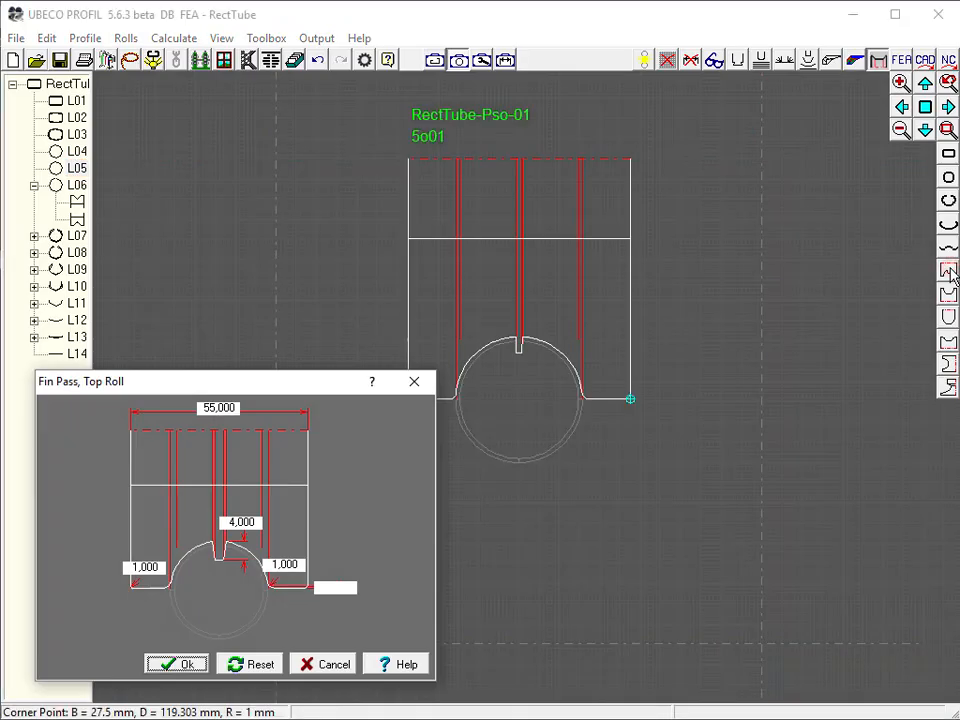
{"action": "double_click", "coordinate": [239, 521]}
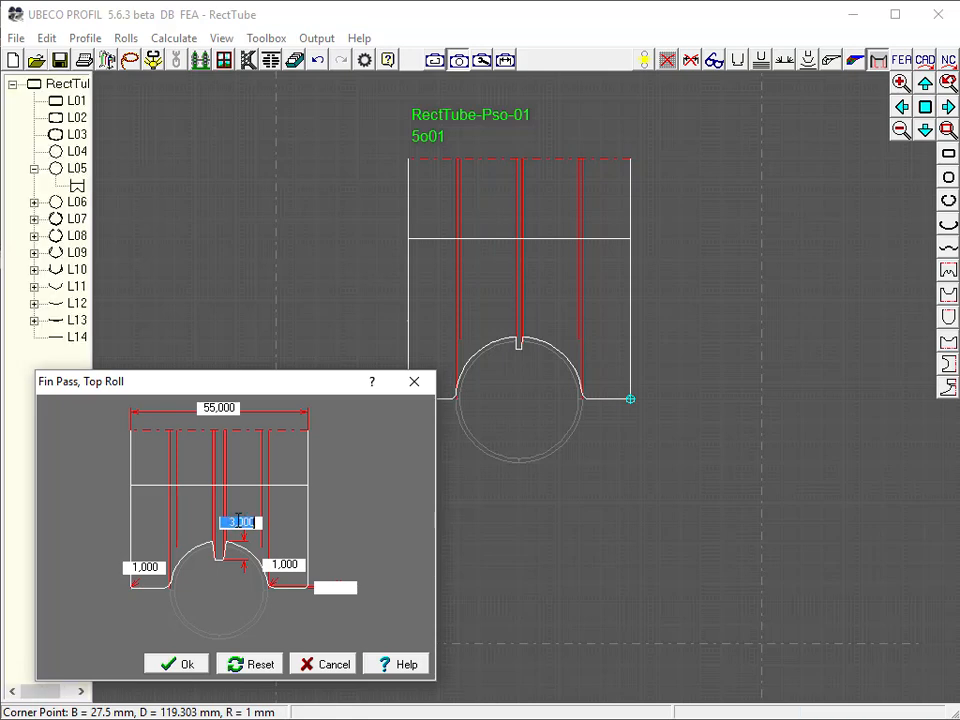
{"action": "left_click", "coordinate": [184, 664]}
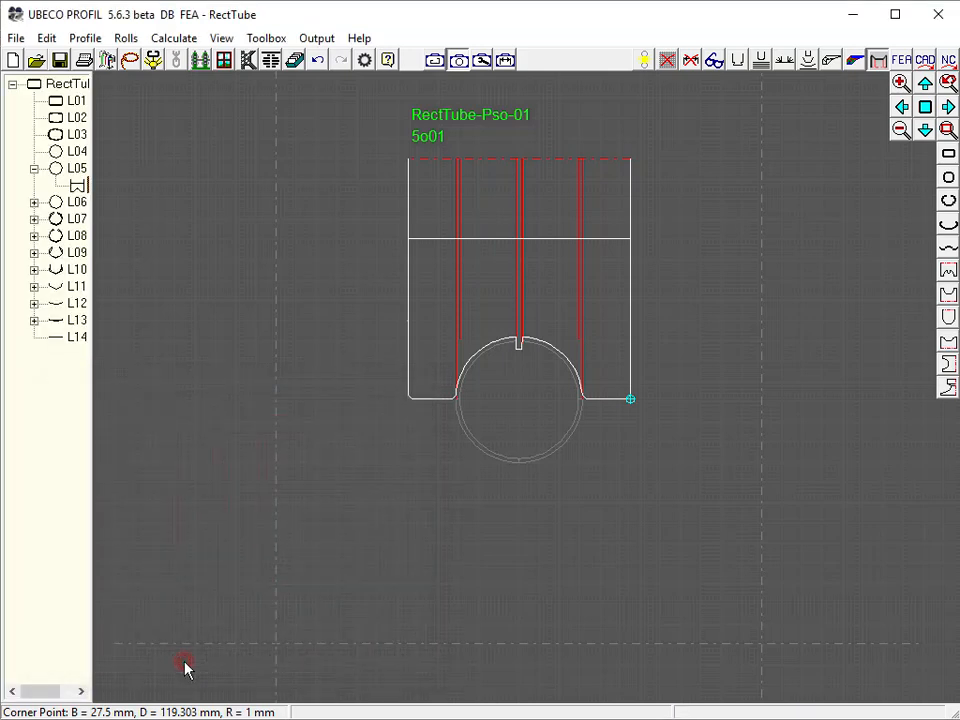
{"action": "left_click", "coordinate": [946, 294]}
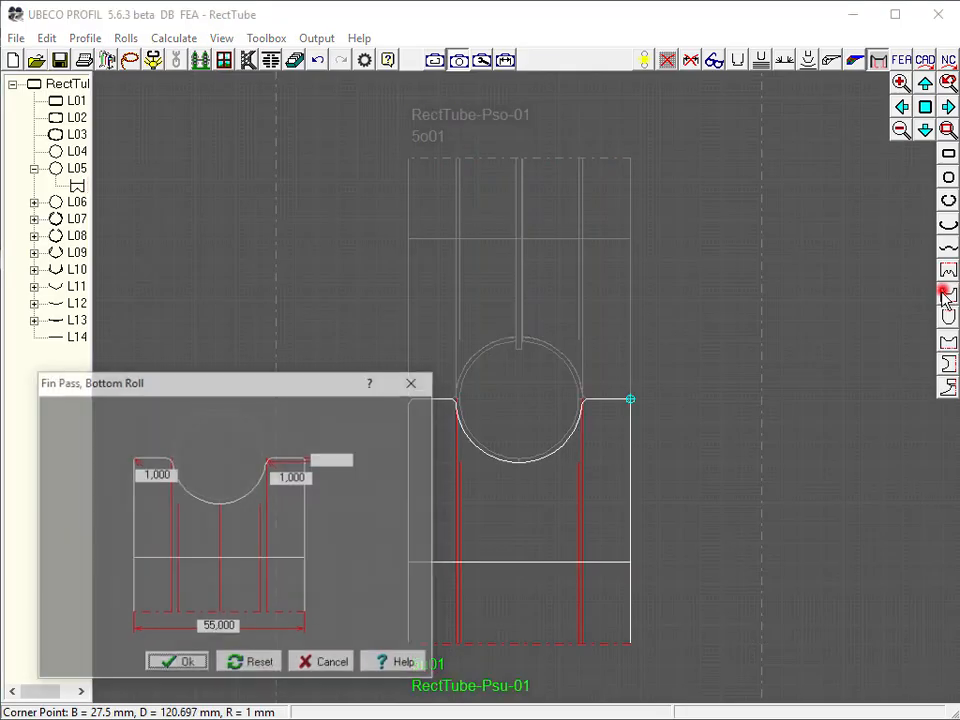
{"action": "left_click", "coordinate": [182, 664]}
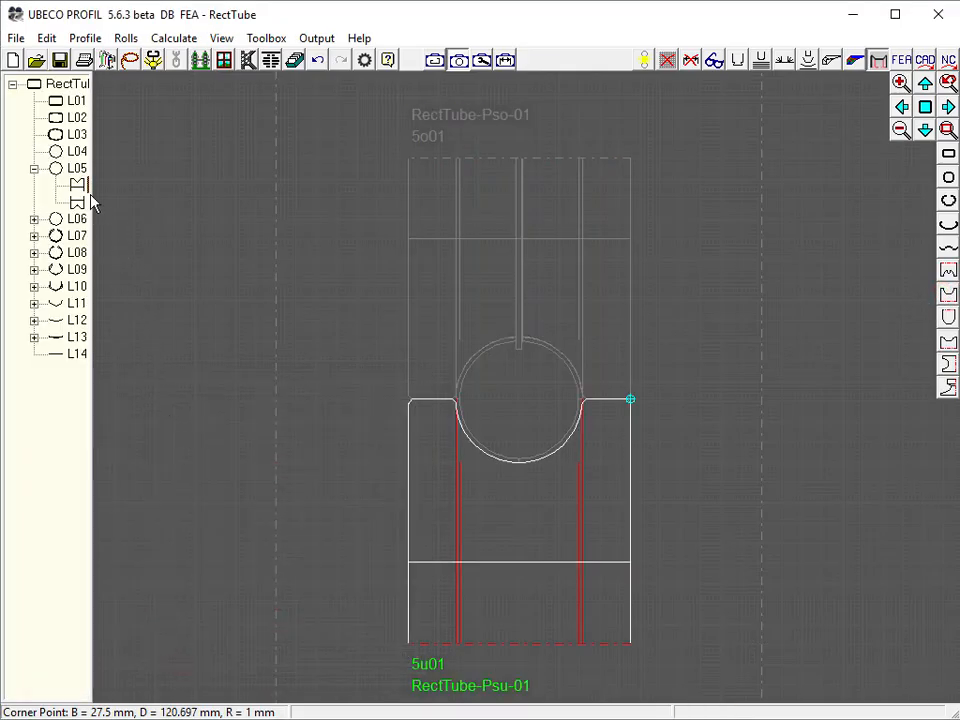
Create fin-pass side rolls for pass L04 with their default 140 mm width and 49 mm height
{"action": "left_click", "coordinate": [76, 152]}
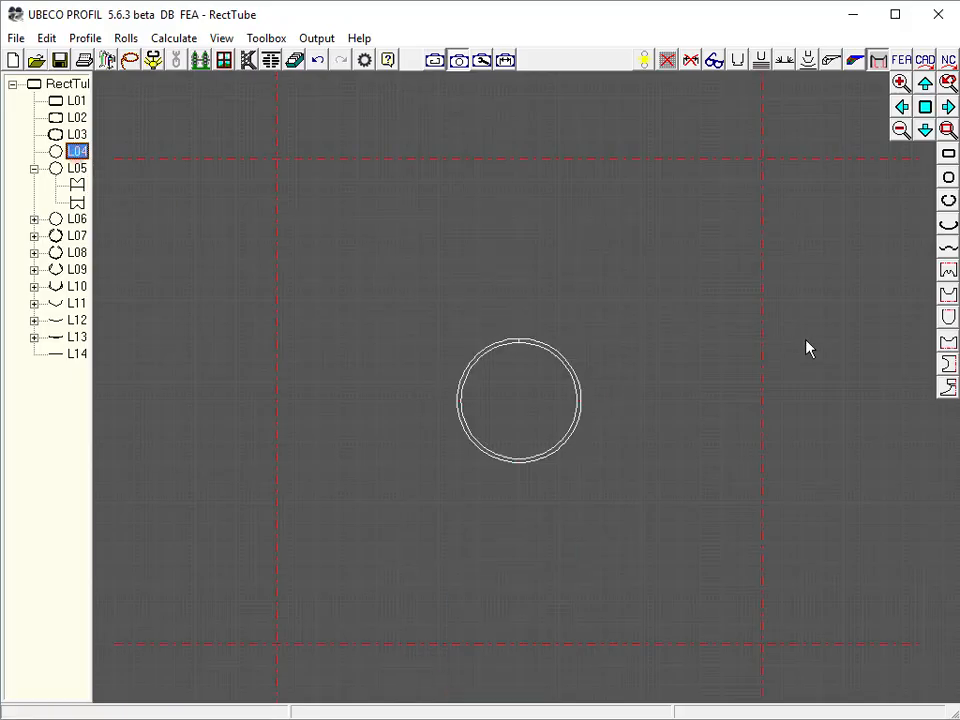
{"action": "left_click", "coordinate": [946, 366]}
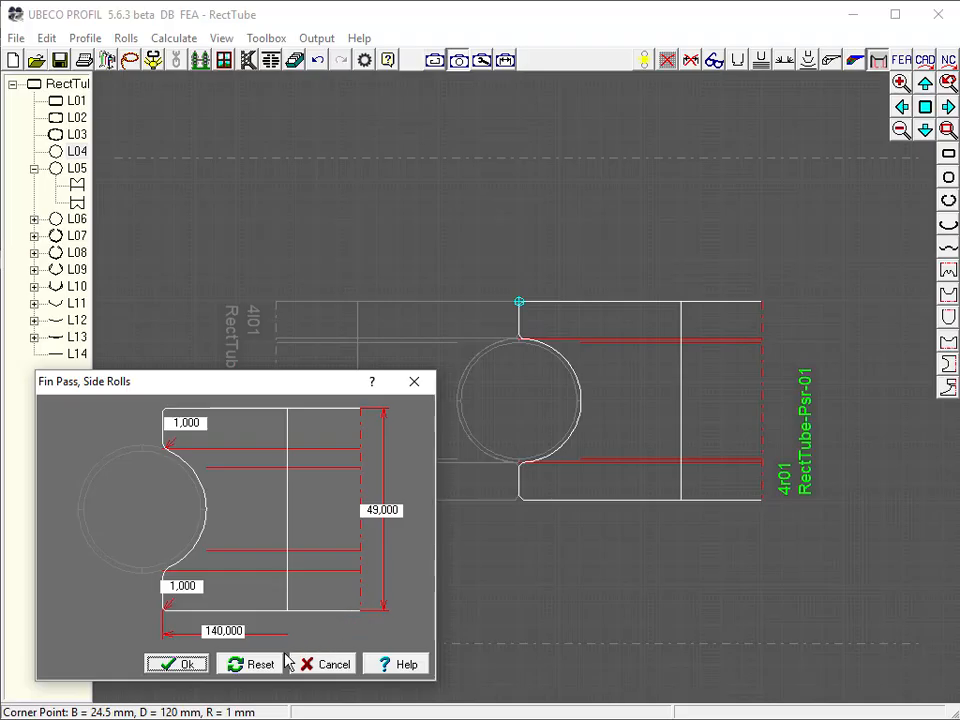
{"action": "left_click", "coordinate": [188, 666]}
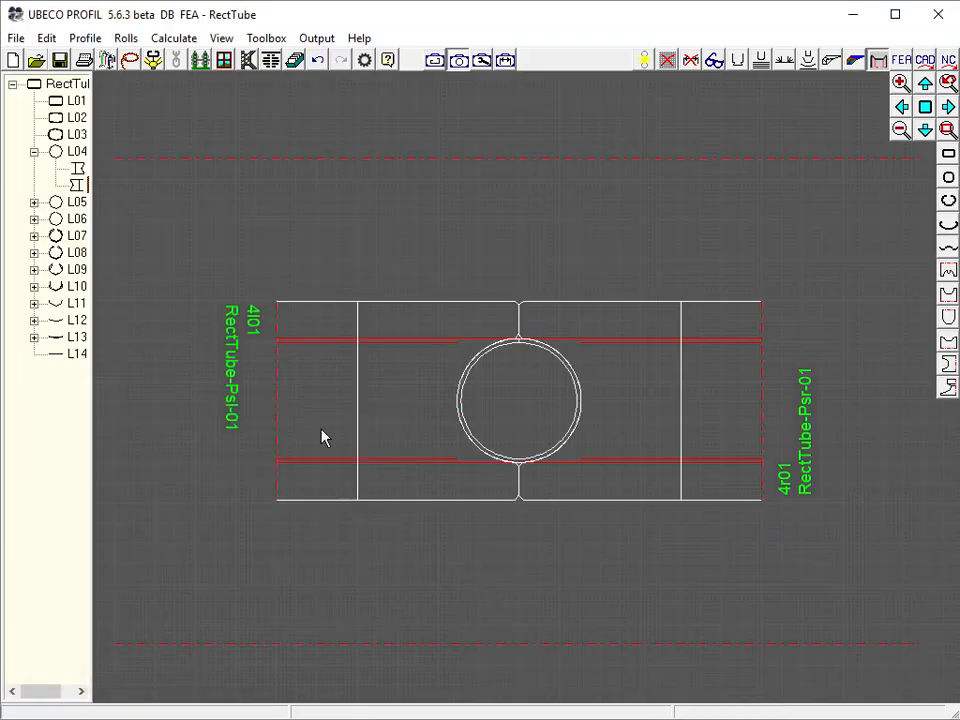
Split the first corner arc of pass L03's profile at its midpoint angle of 22.514°
{"action": "left_click", "coordinate": [78, 134]}
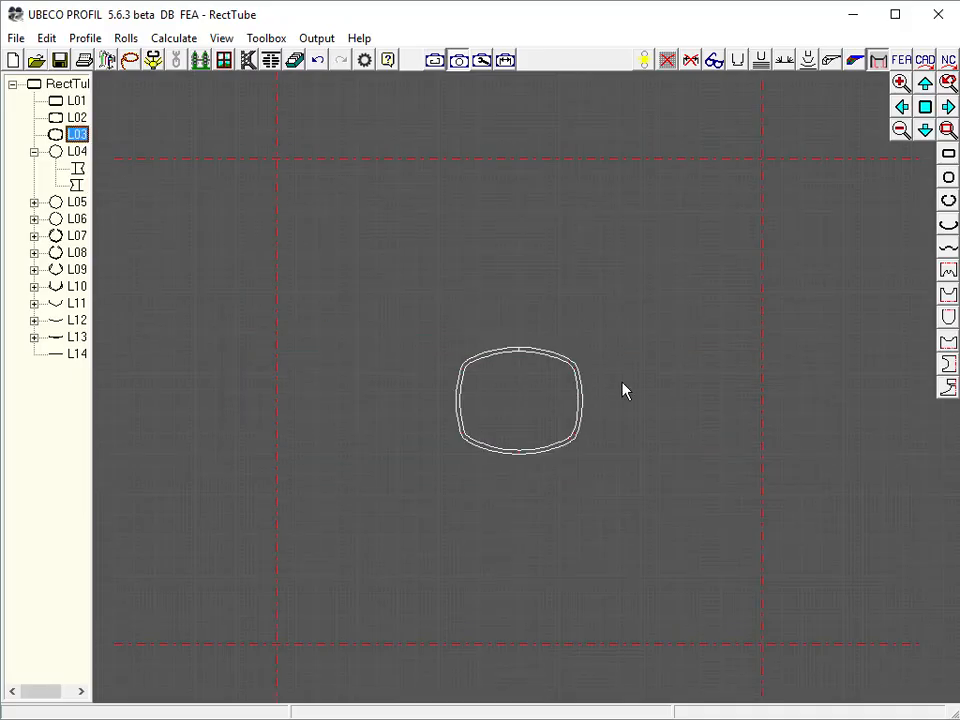
{"action": "left_click", "coordinate": [737, 60]}
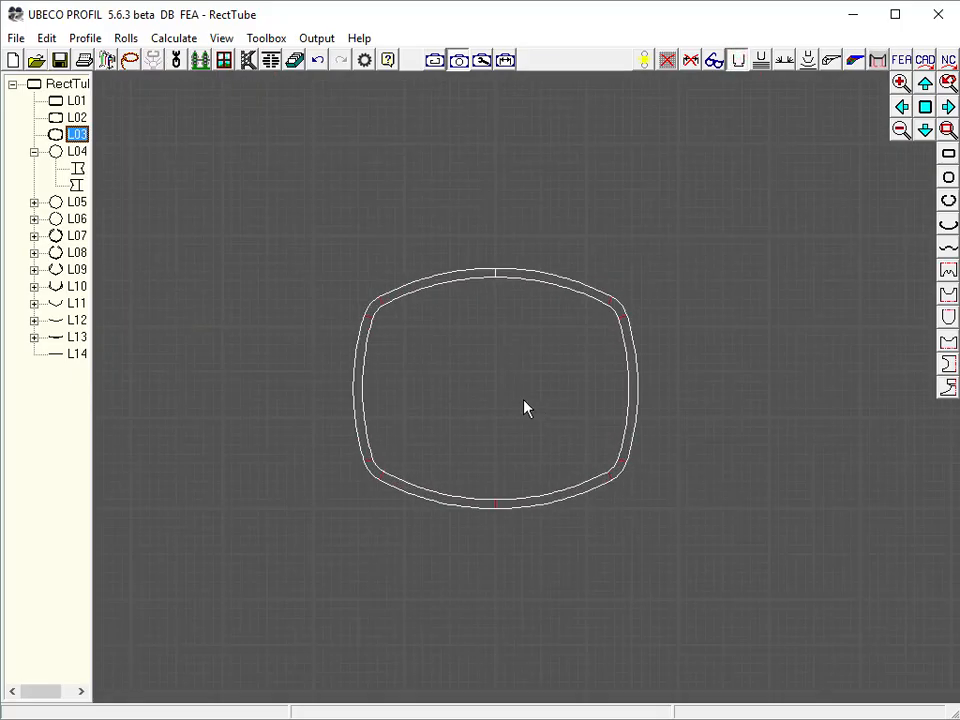
{"action": "left_click", "coordinate": [224, 62]}
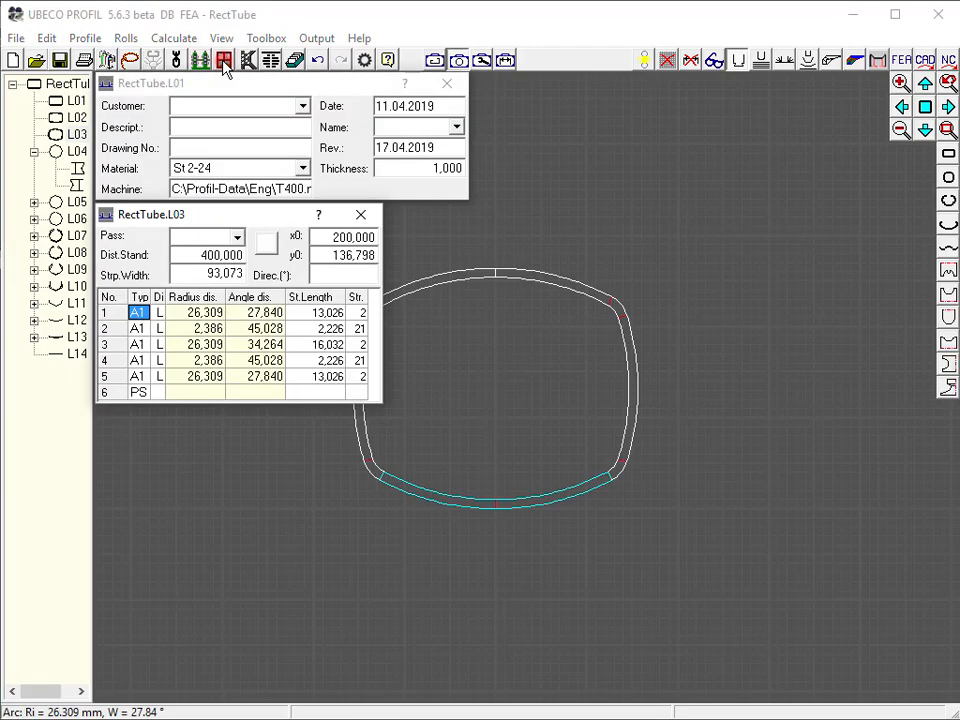
{"action": "key", "text": "Down"}
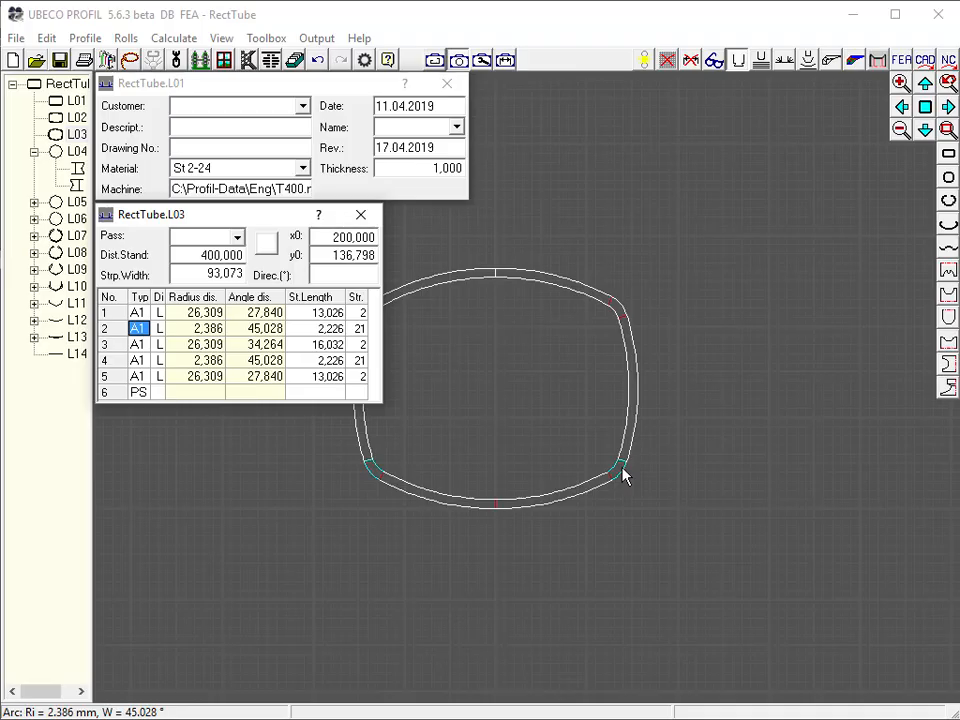
{"action": "left_click", "coordinate": [86, 38]}
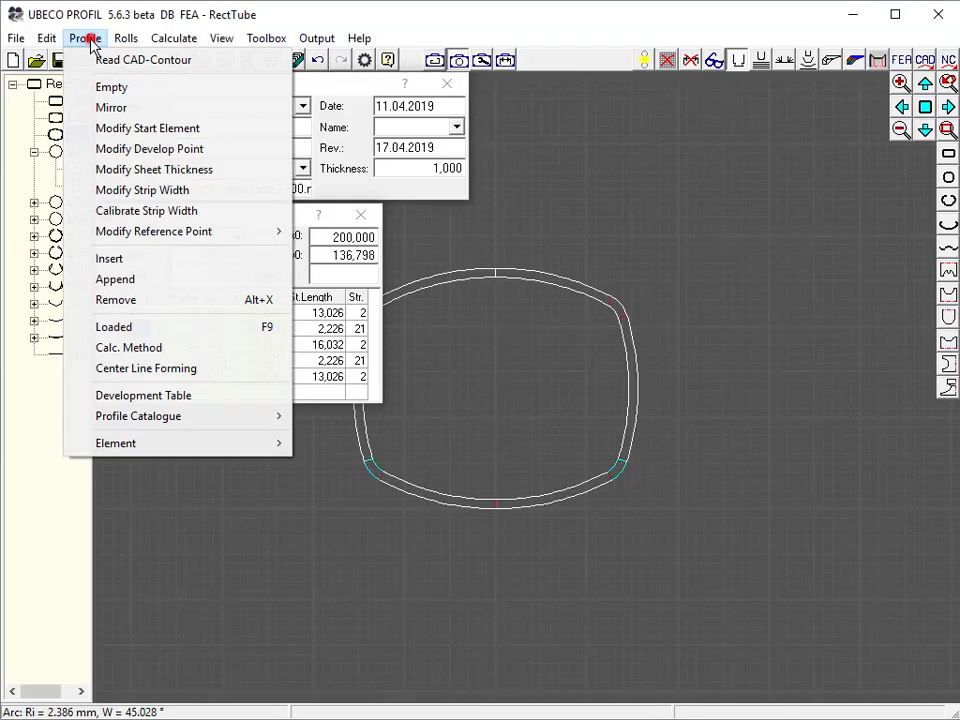
{"action": "mouse_move", "coordinate": [178, 449]}
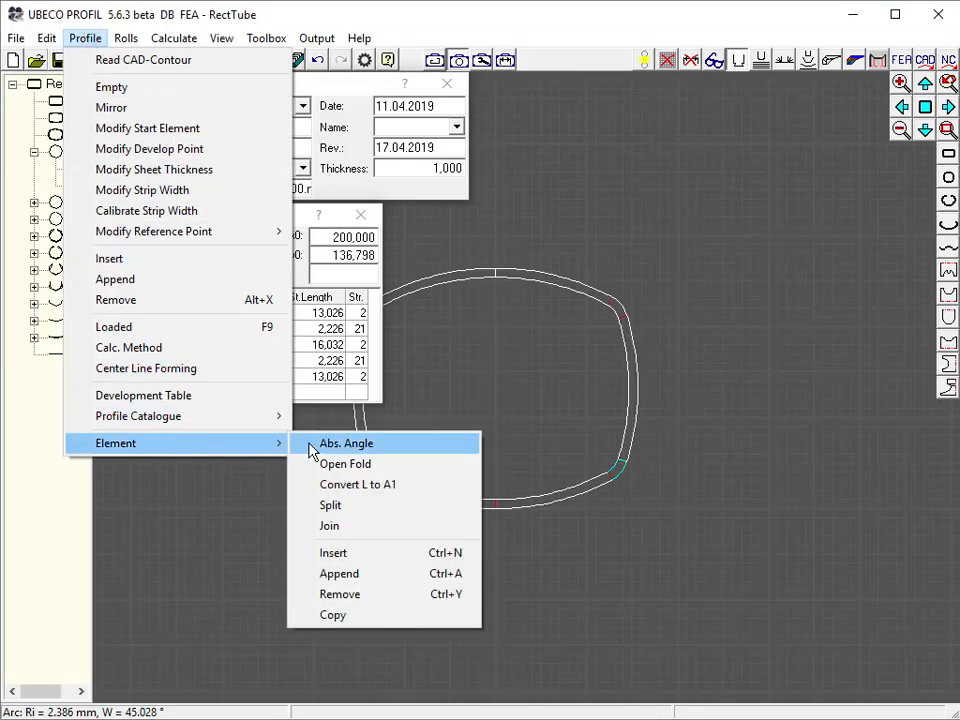
{"action": "left_click", "coordinate": [355, 510]}
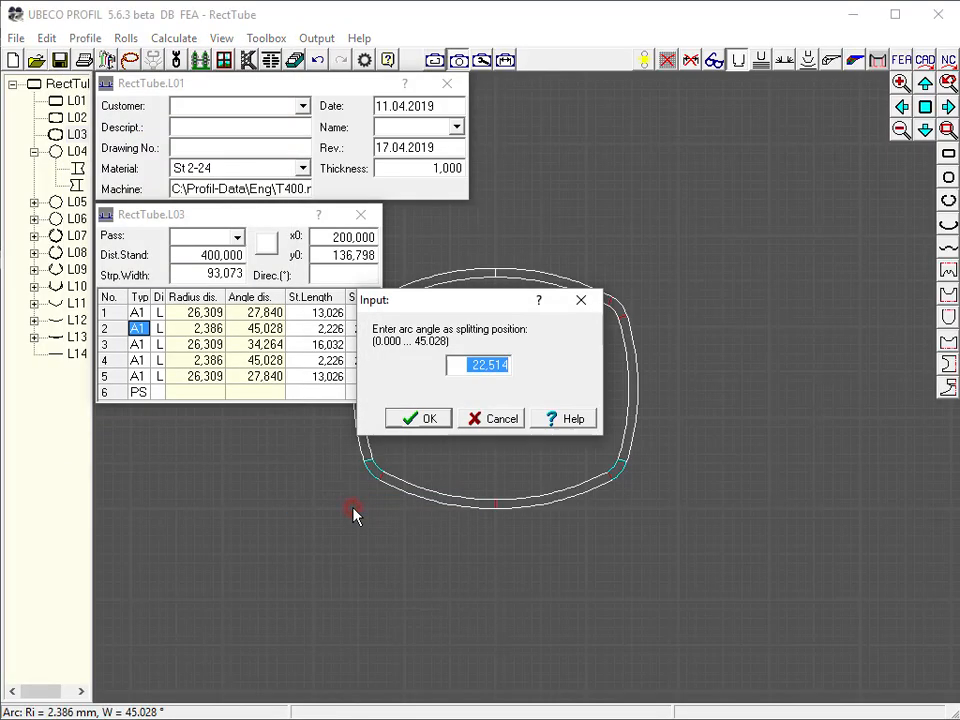
{"action": "left_click", "coordinate": [422, 419]}
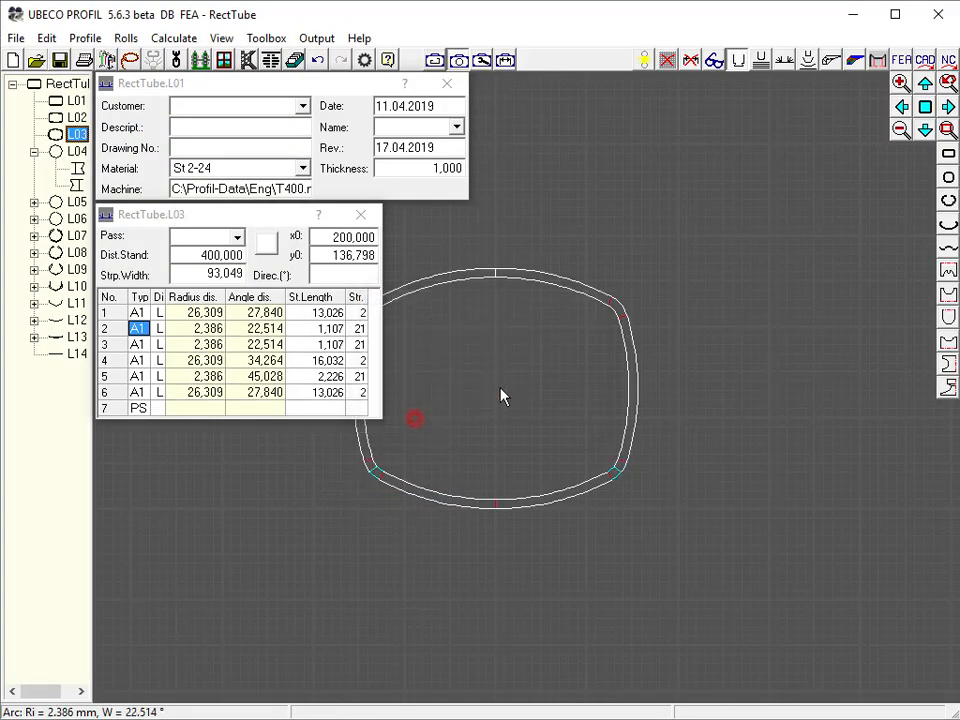
Split the second corner arc of pass L03's profile at 22.514° as well
{"action": "left_click", "coordinate": [622, 307]}
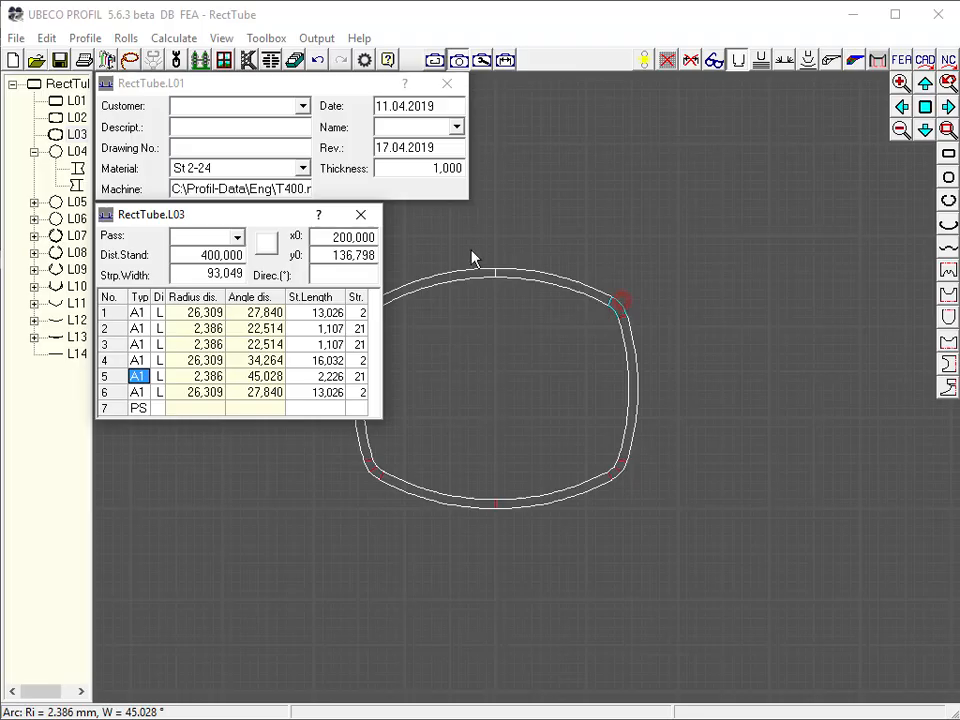
{"action": "left_click", "coordinate": [87, 40]}
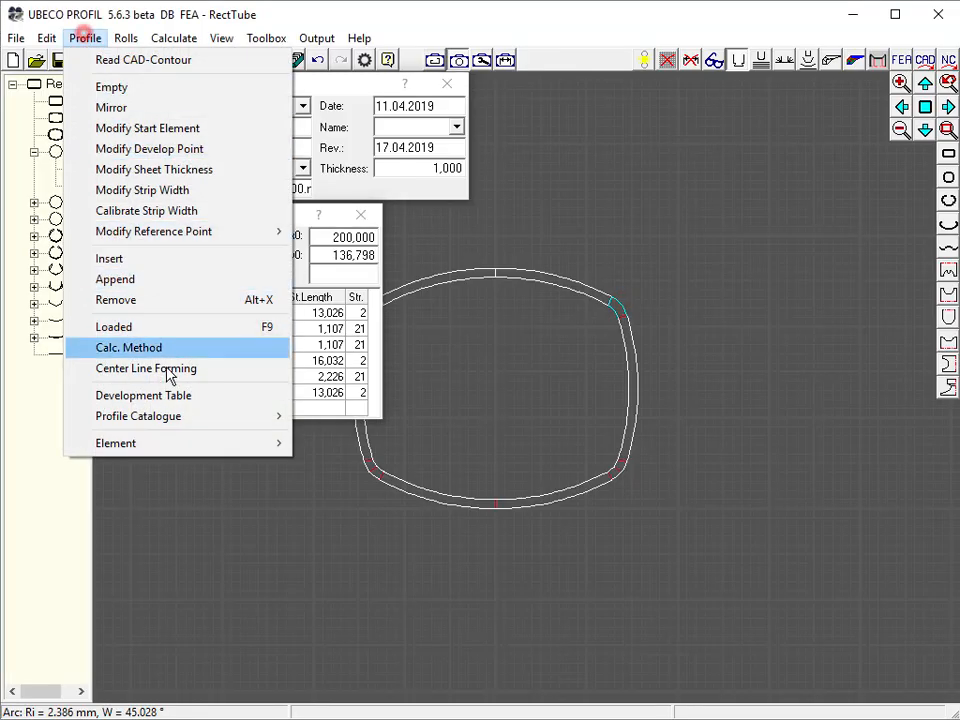
{"action": "mouse_move", "coordinate": [195, 447]}
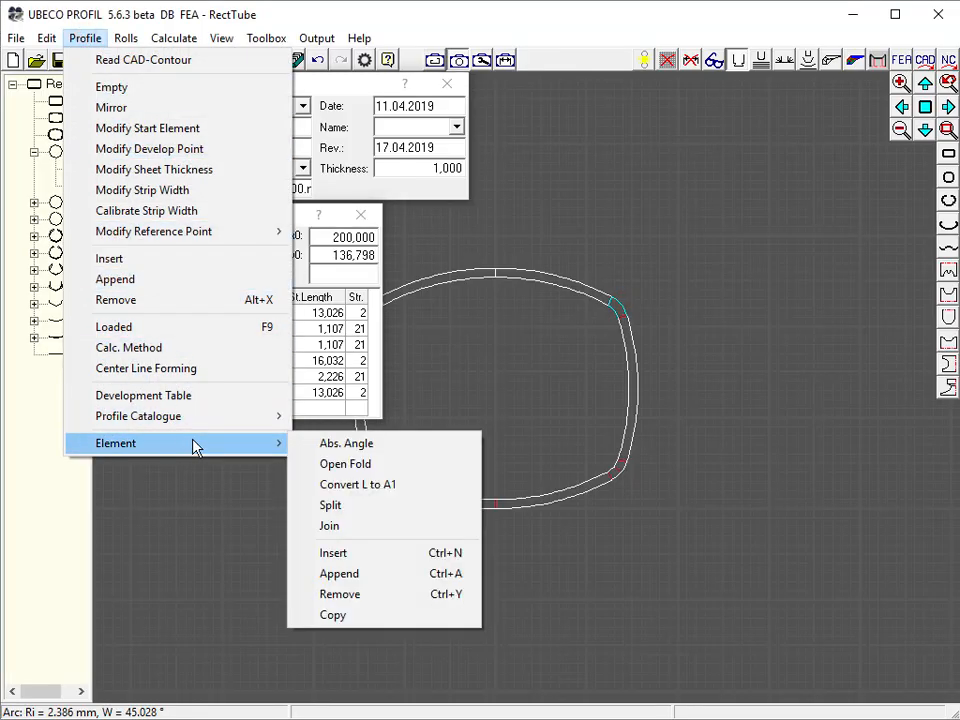
{"action": "left_click", "coordinate": [342, 507]}
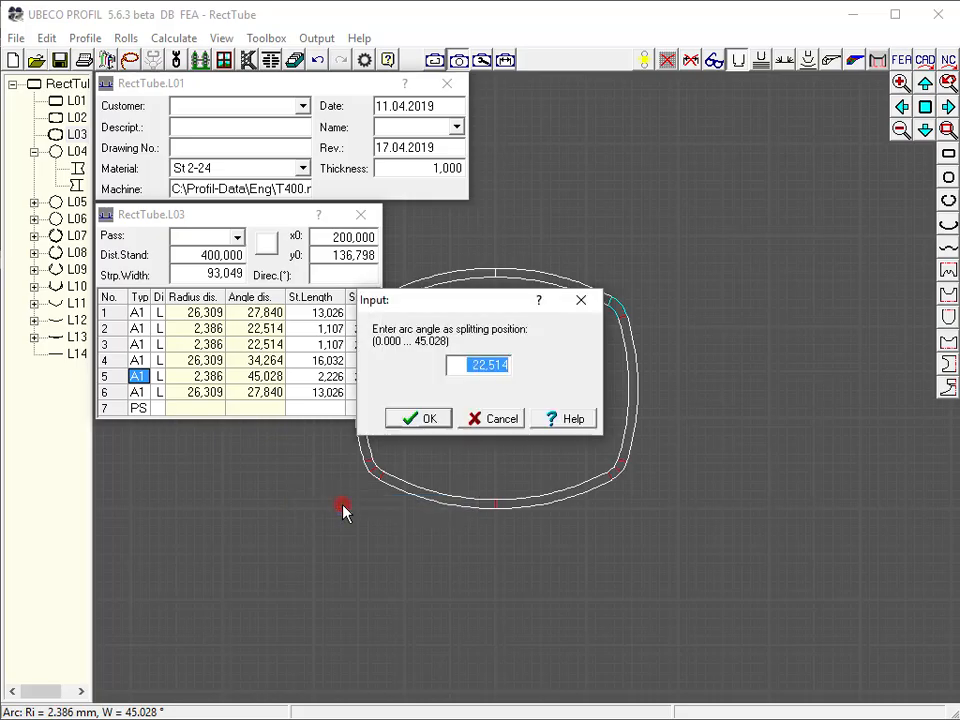
{"action": "left_click", "coordinate": [427, 420]}
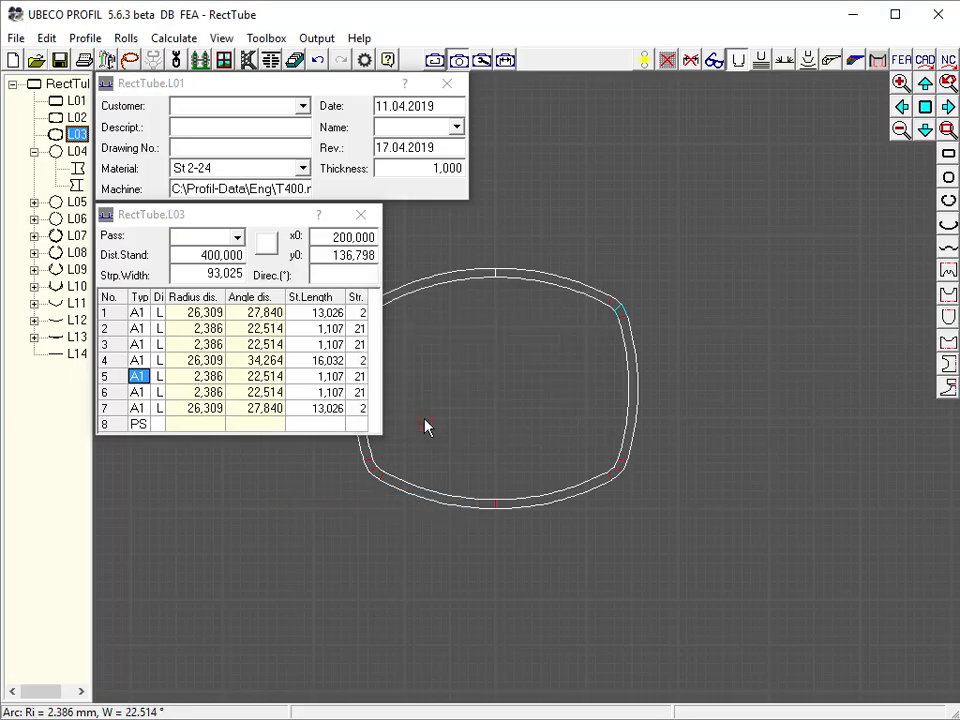
Split the first corner arc of pass L02's profile at an angle of 40.5°
{"action": "left_click", "coordinate": [76, 117]}
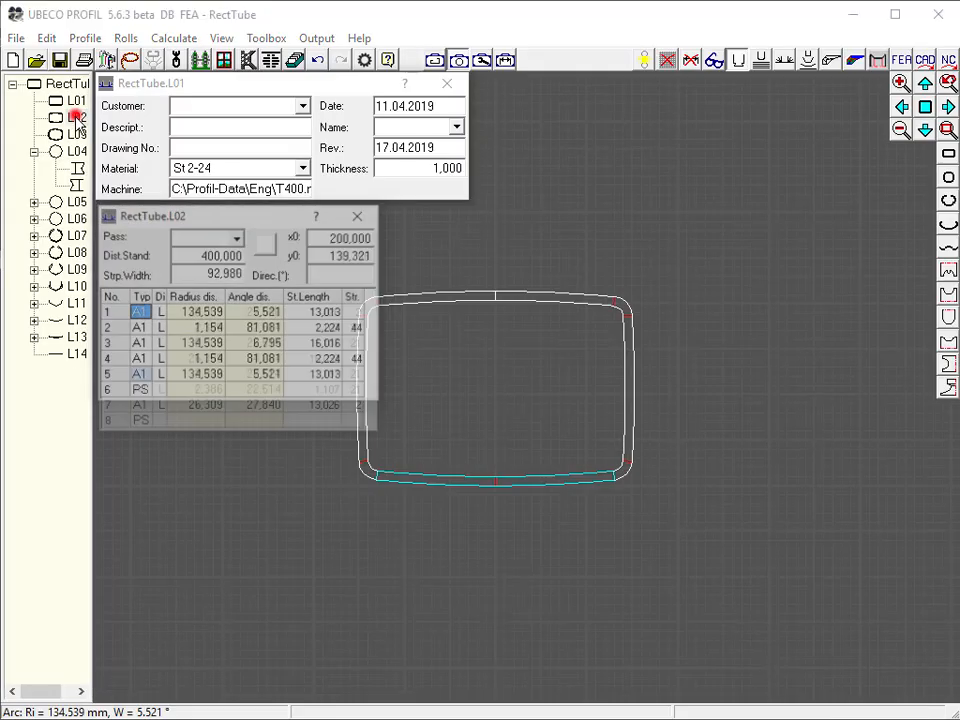
{"action": "left_click", "coordinate": [625, 474]}
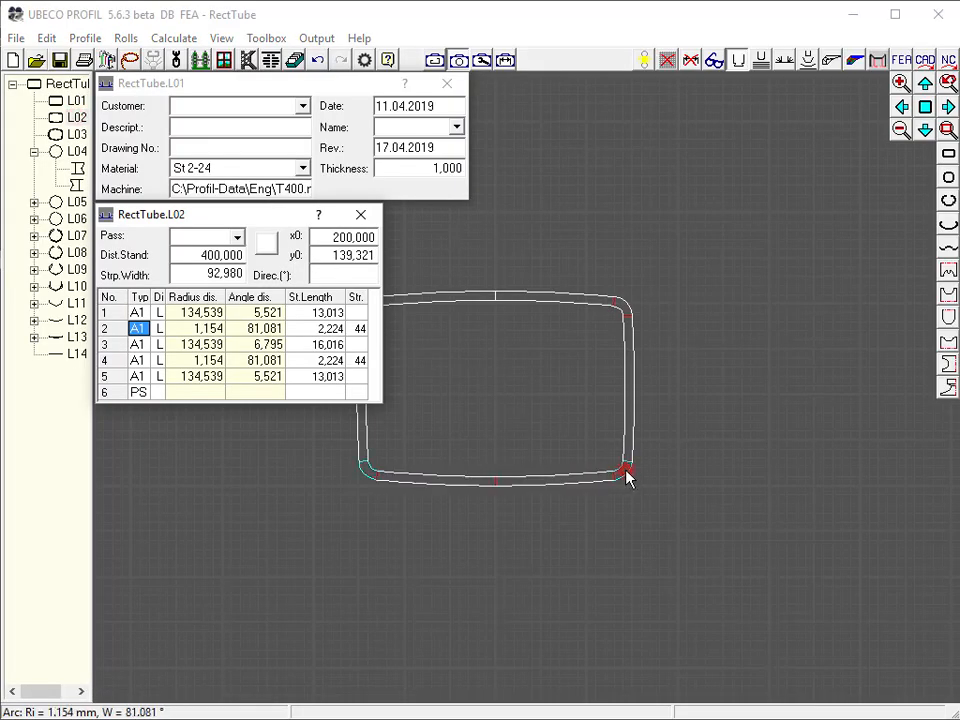
{"action": "left_click", "coordinate": [80, 37]}
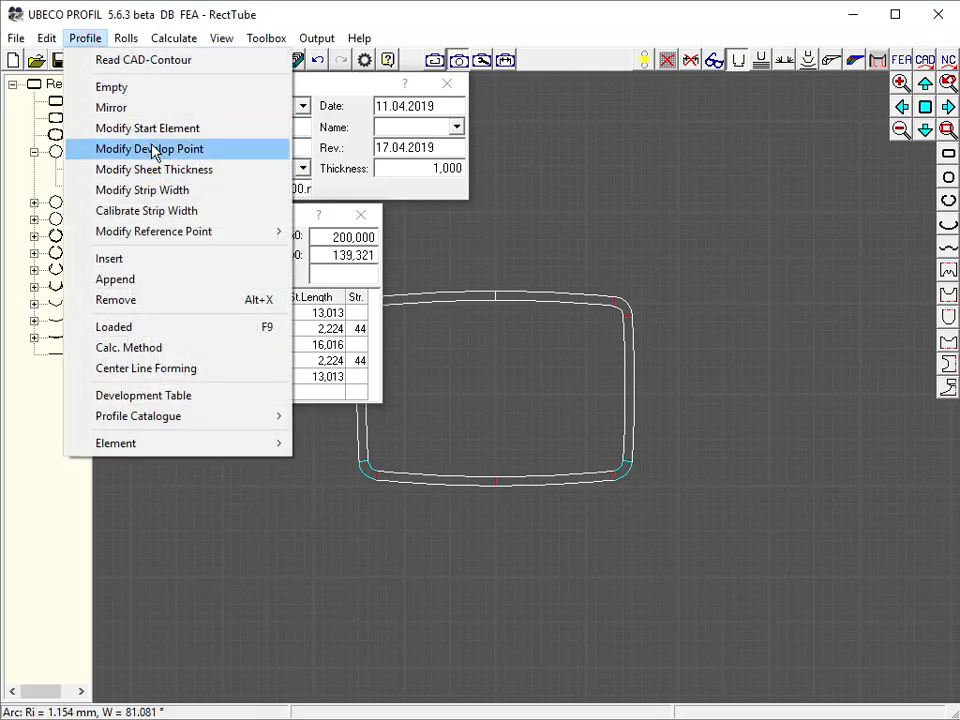
{"action": "mouse_move", "coordinate": [169, 446]}
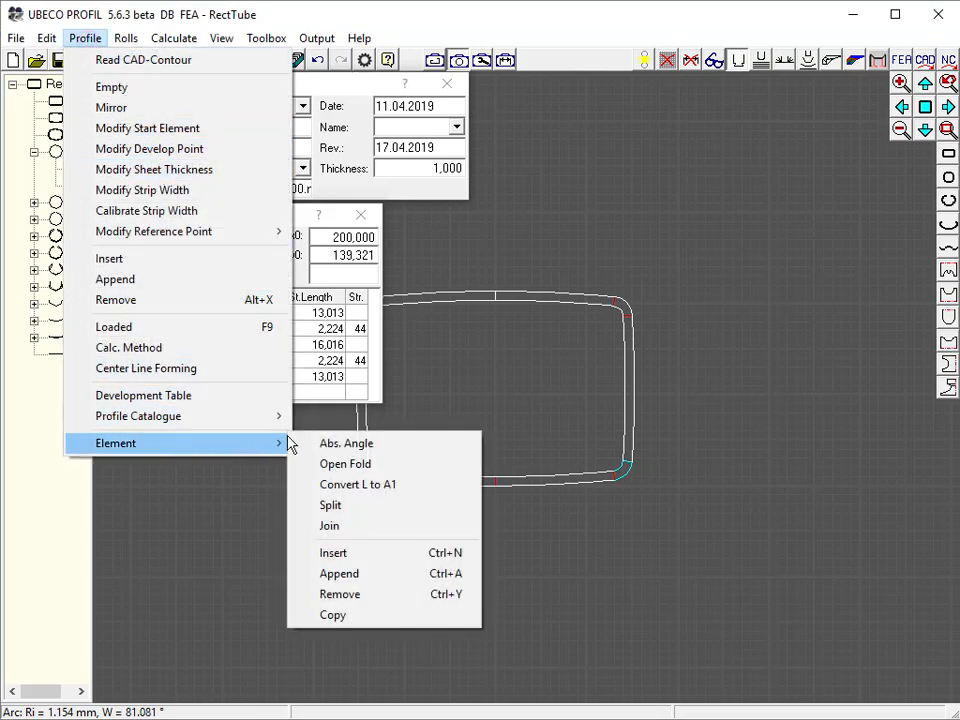
{"action": "left_click", "coordinate": [323, 507]}
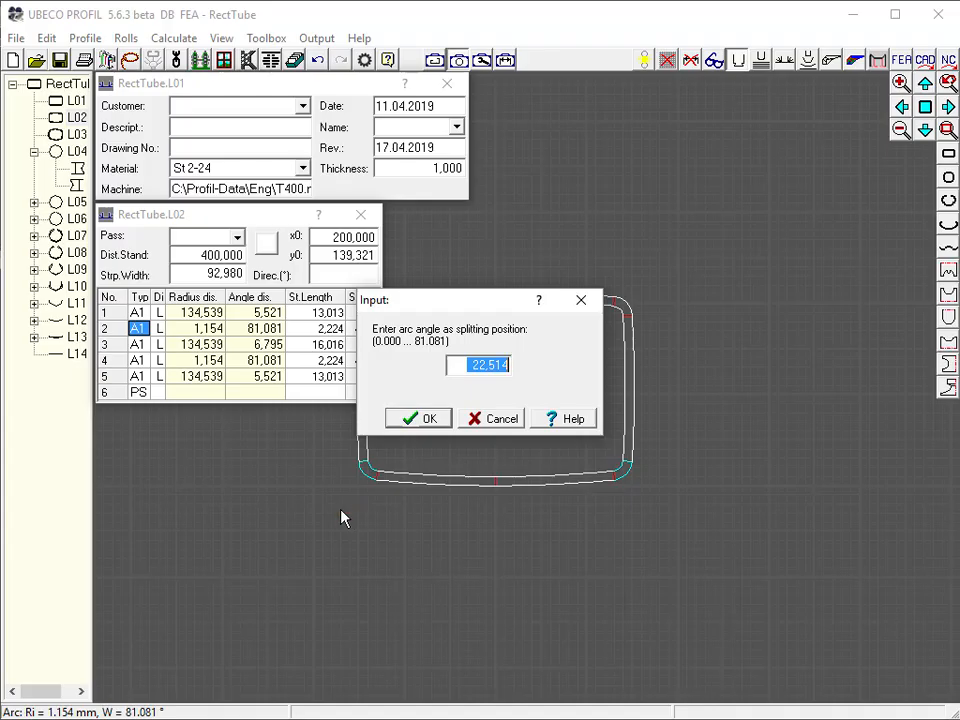
{"action": "type", "text": "40"}
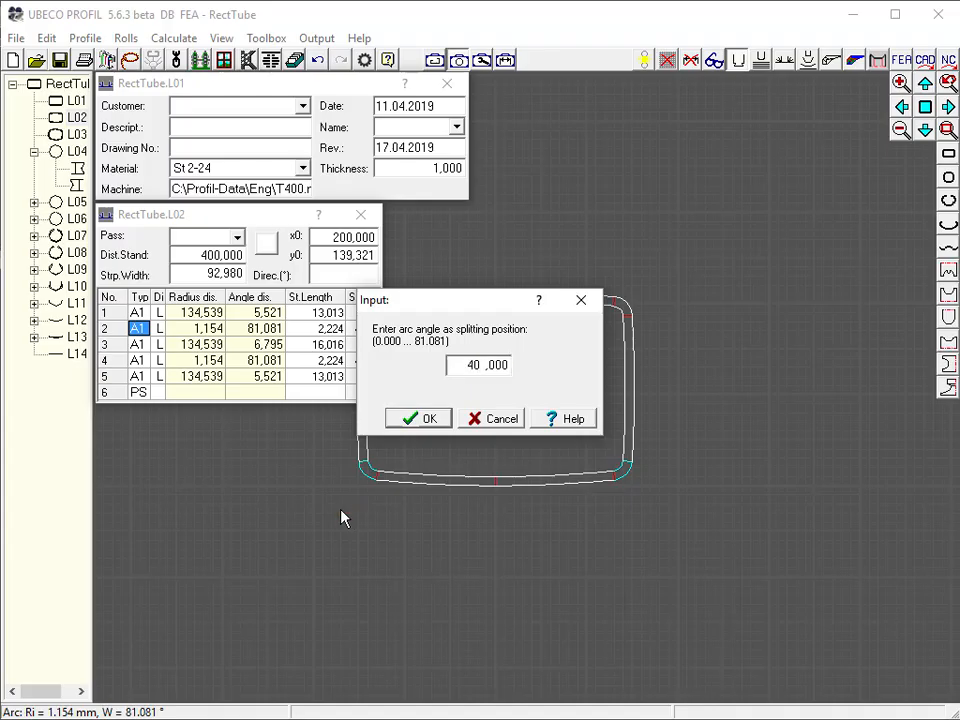
{"action": "type", "text": ",5"}
{"action": "key", "text": "Return"}
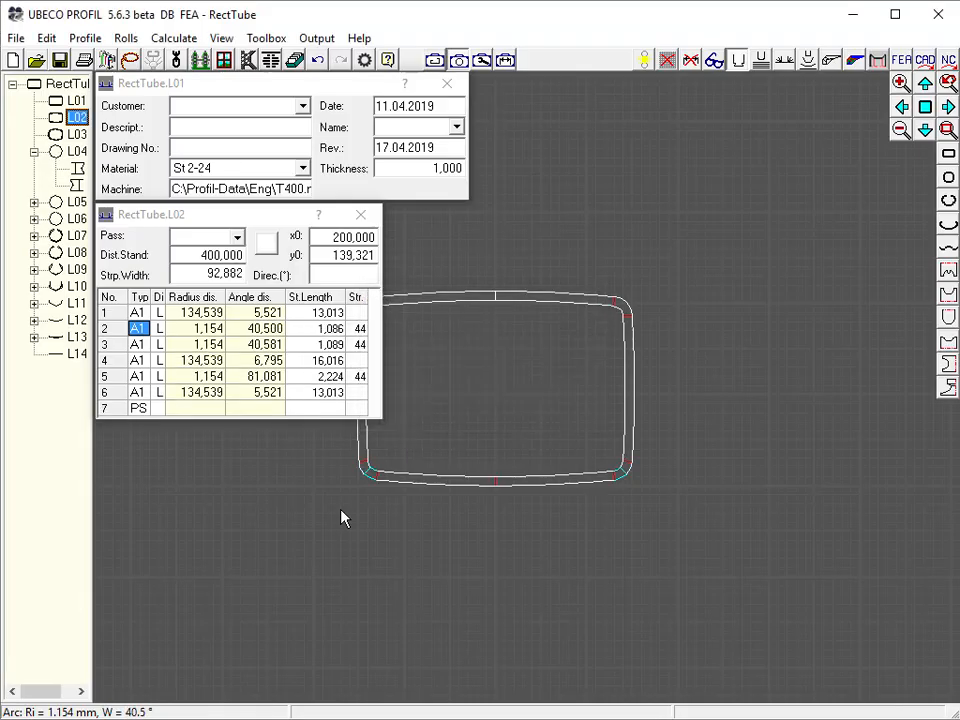
Split the second corner arc of pass L02's profile at 40.5° too
{"action": "left_click", "coordinate": [626, 305]}
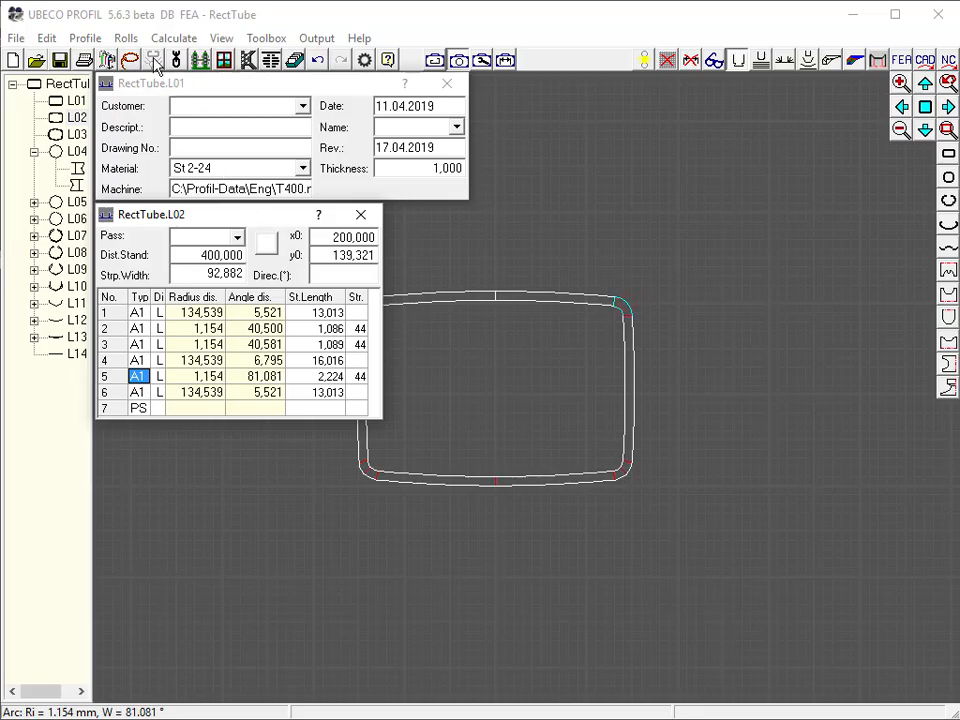
{"action": "left_click", "coordinate": [90, 38]}
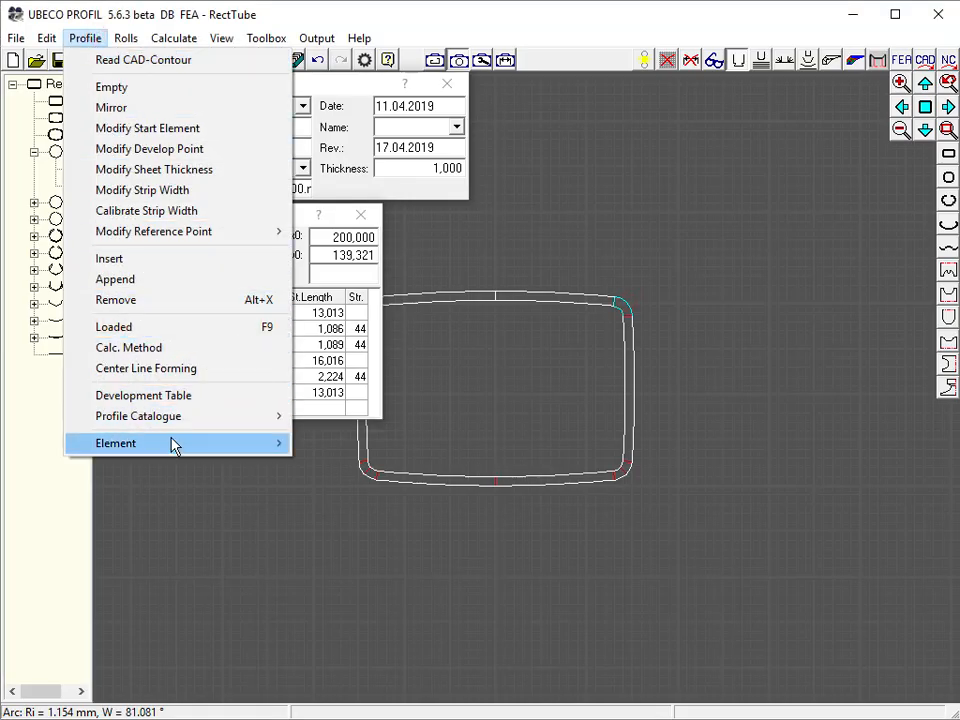
{"action": "mouse_move", "coordinate": [252, 447]}
{"action": "left_click", "coordinate": [343, 505]}
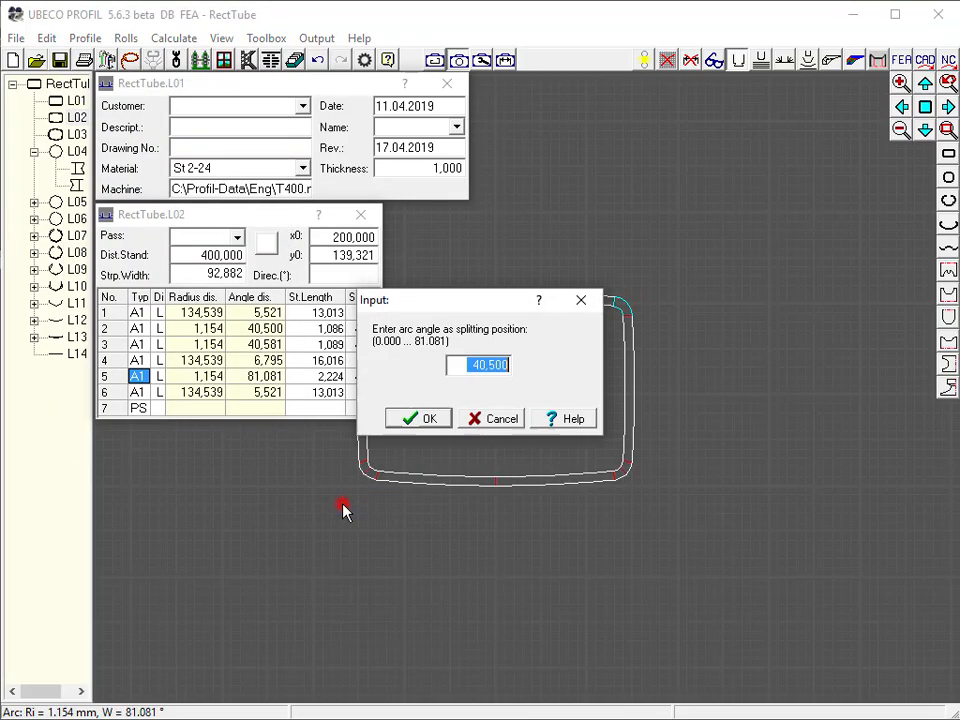
{"action": "left_click", "coordinate": [424, 420]}
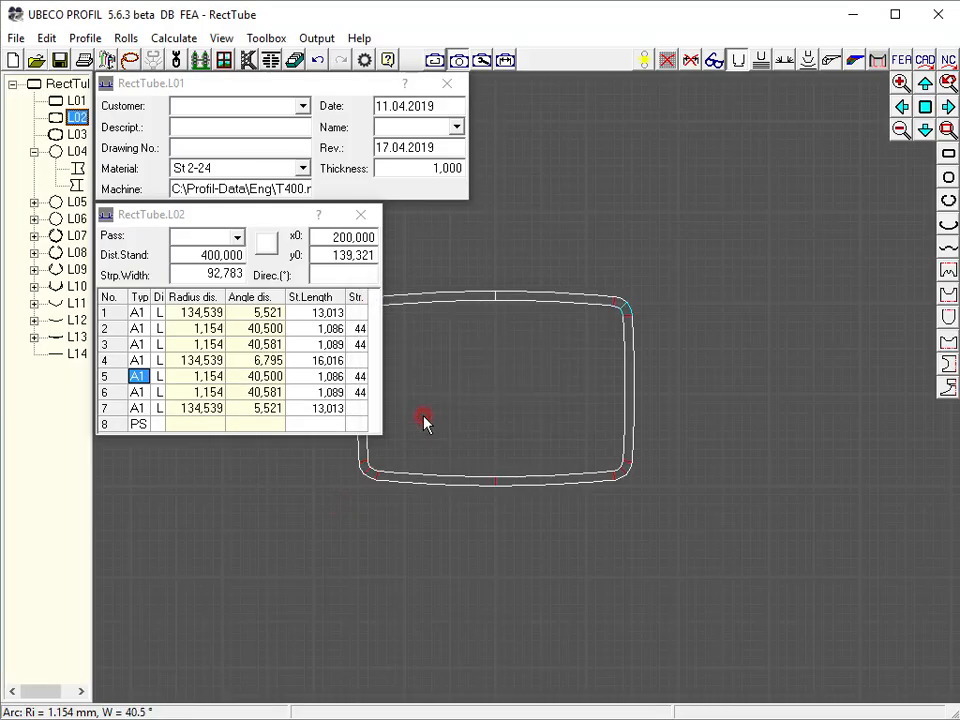
Split the first corner arc of pass L01's profile at an angle of 45°
{"action": "left_click", "coordinate": [62, 100]}
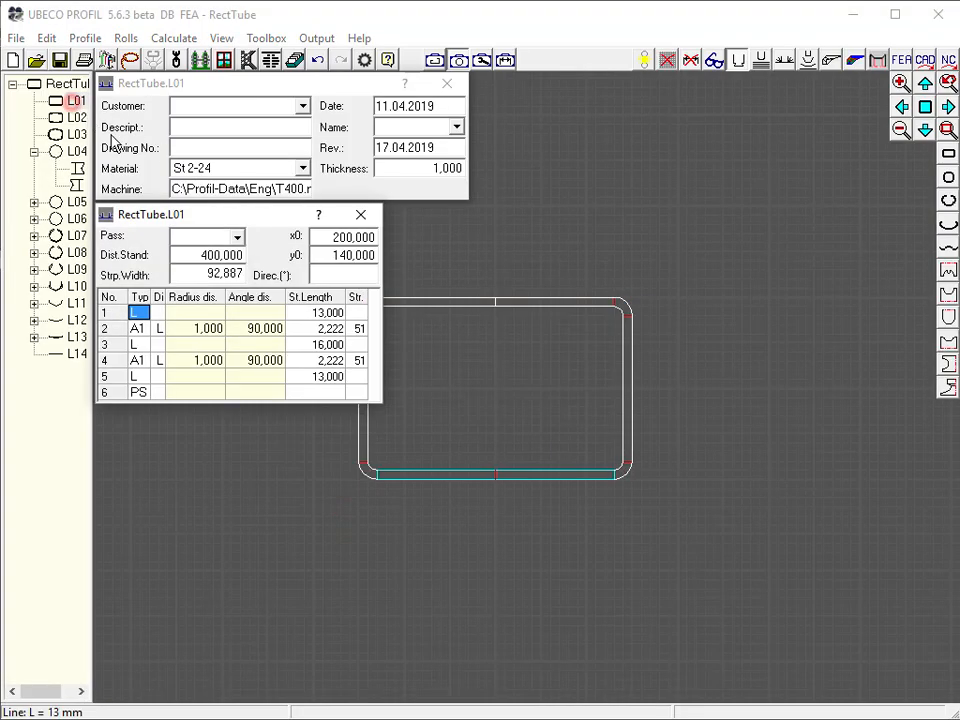
{"action": "left_click", "coordinate": [626, 474]}
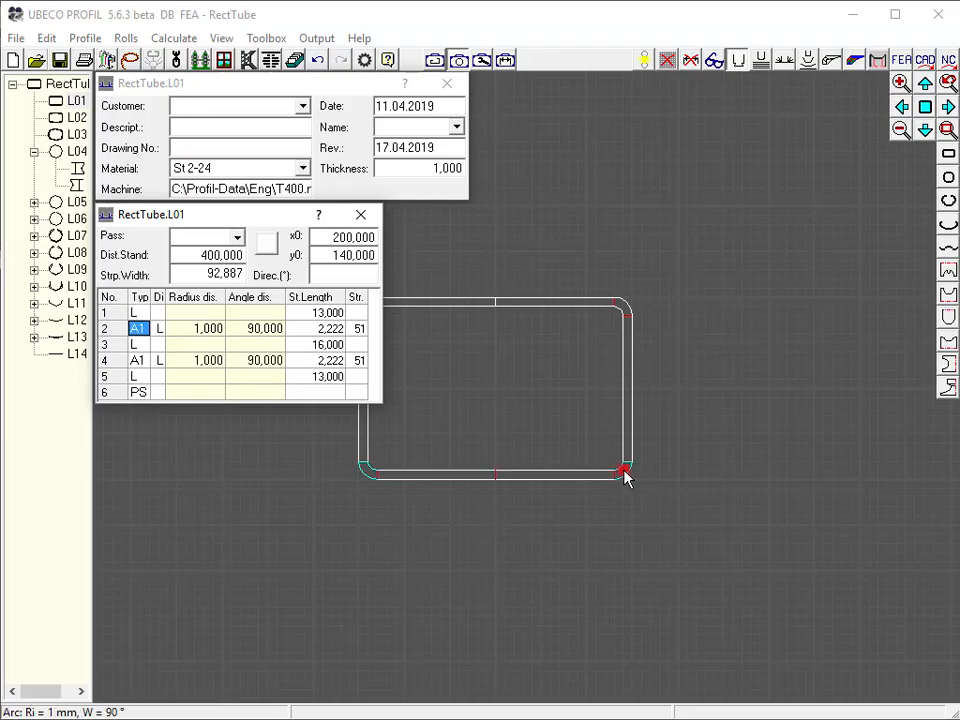
{"action": "left_click", "coordinate": [80, 32]}
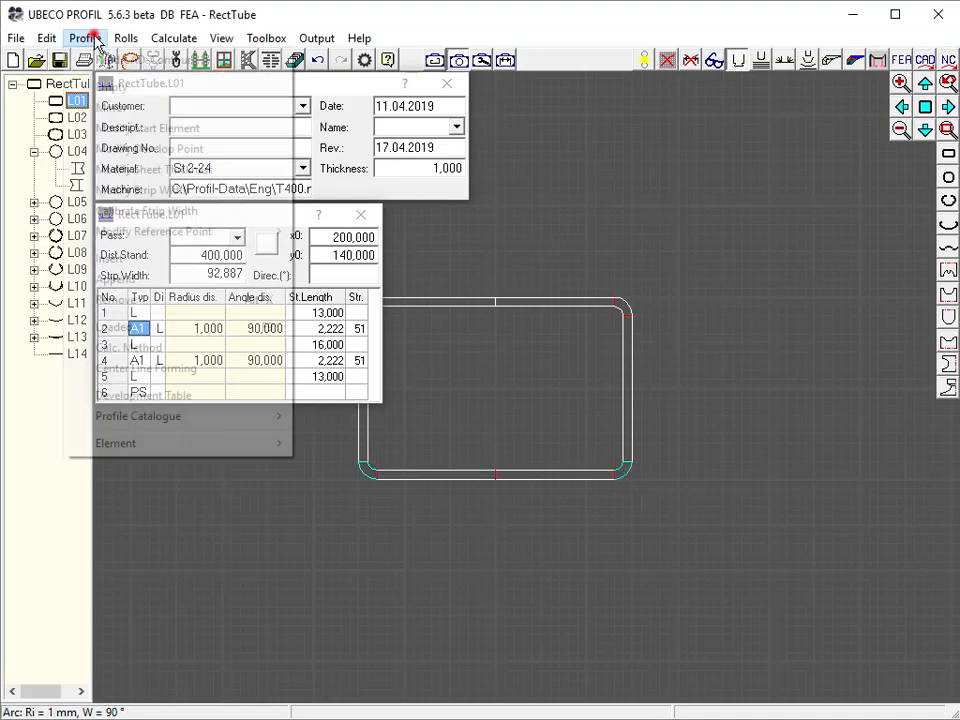
{"action": "mouse_move", "coordinate": [186, 446]}
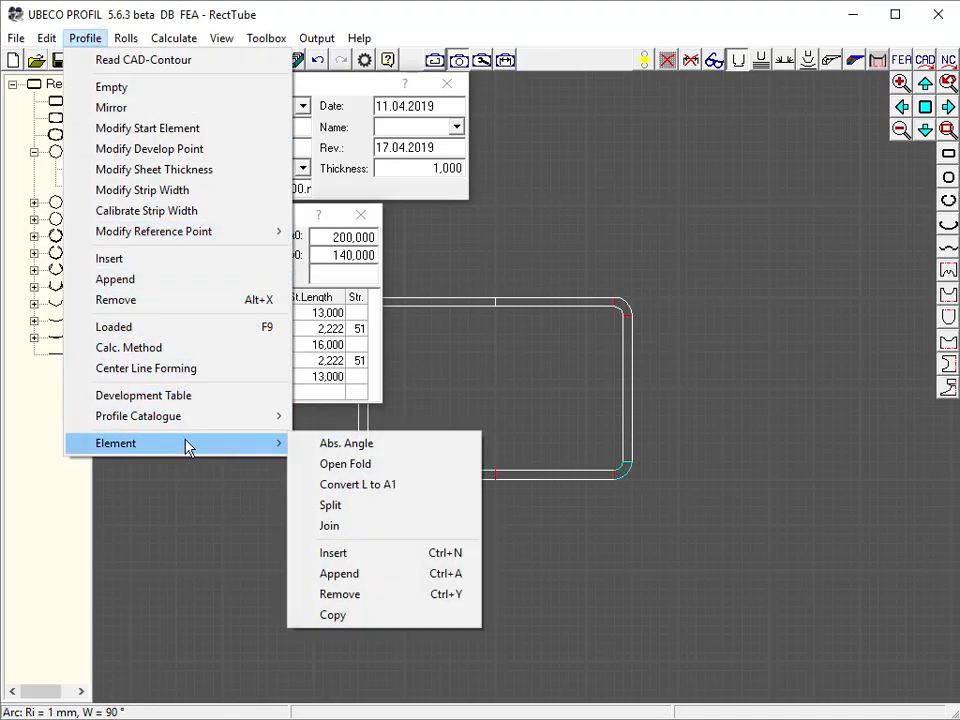
{"action": "left_click", "coordinate": [341, 507]}
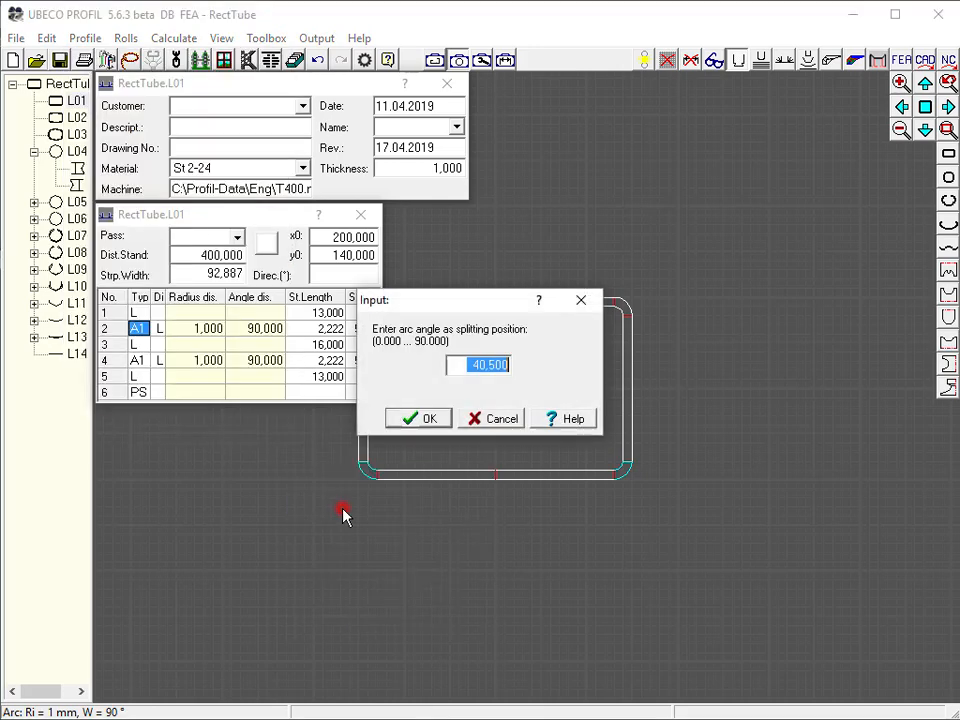
{"action": "type", "text": "4"}
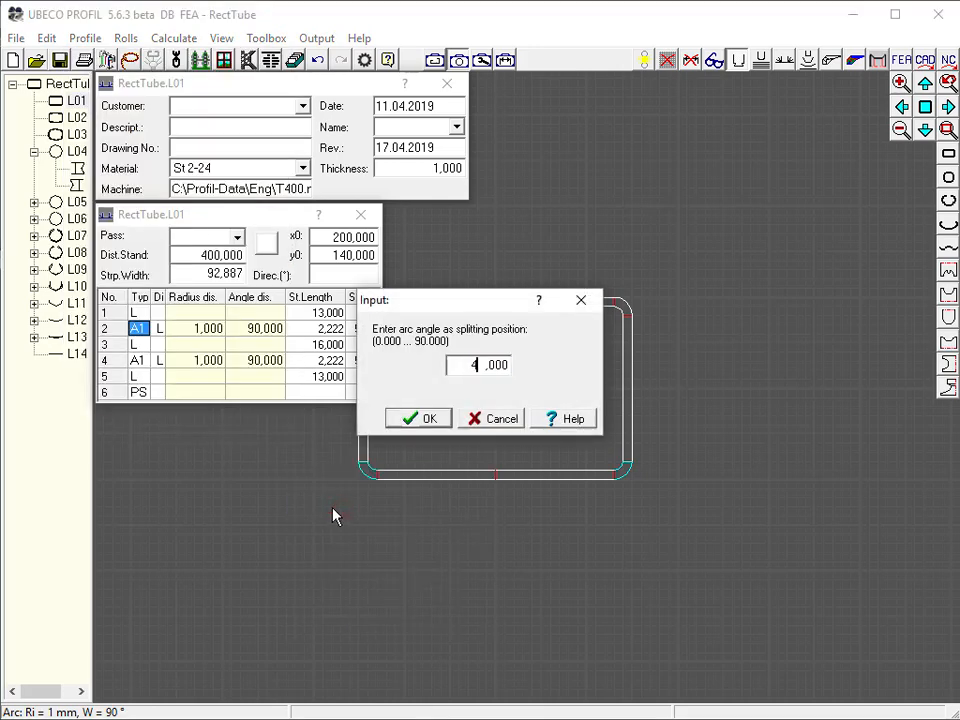
{"action": "key", "text": "Return"}
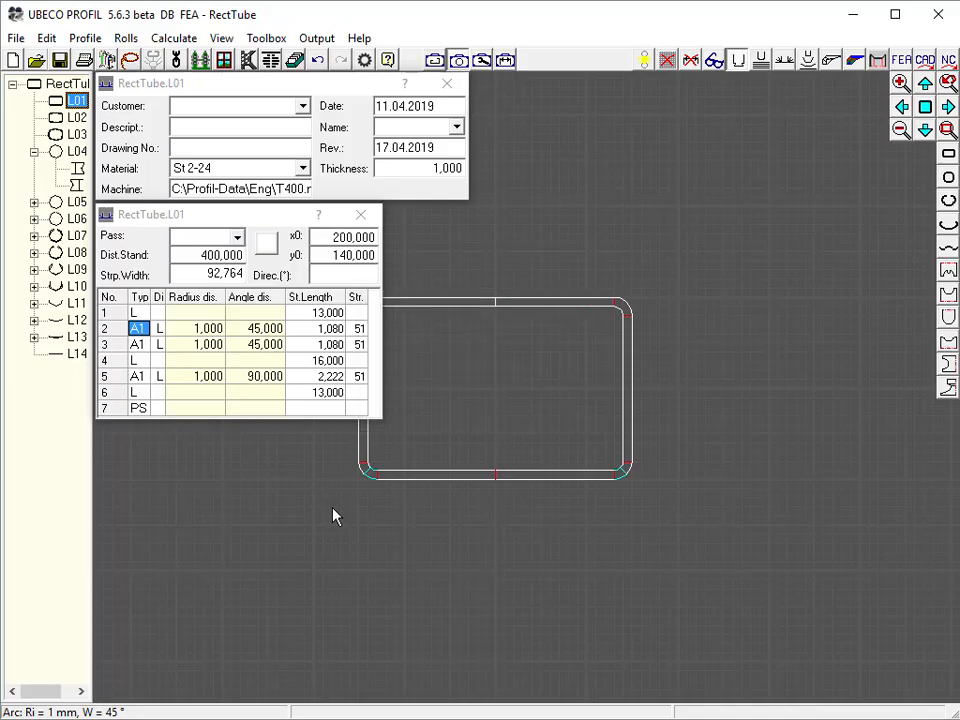
Split the second corner arc of pass L01's profile at 45° as well
{"action": "left_click", "coordinate": [625, 311]}
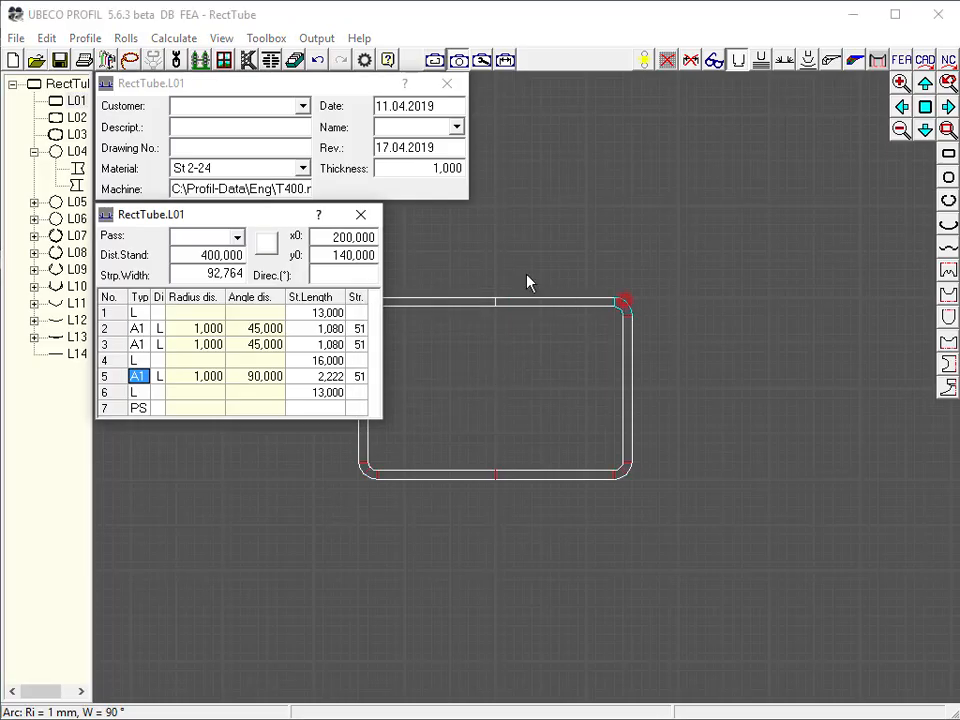
{"action": "left_click", "coordinate": [87, 38]}
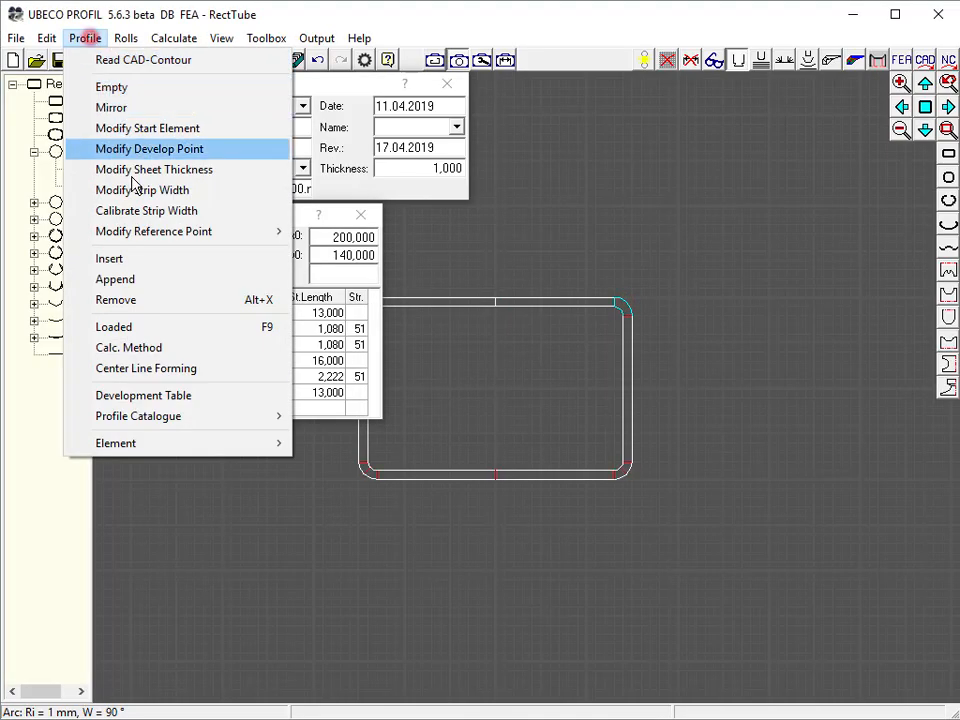
{"action": "mouse_move", "coordinate": [140, 446]}
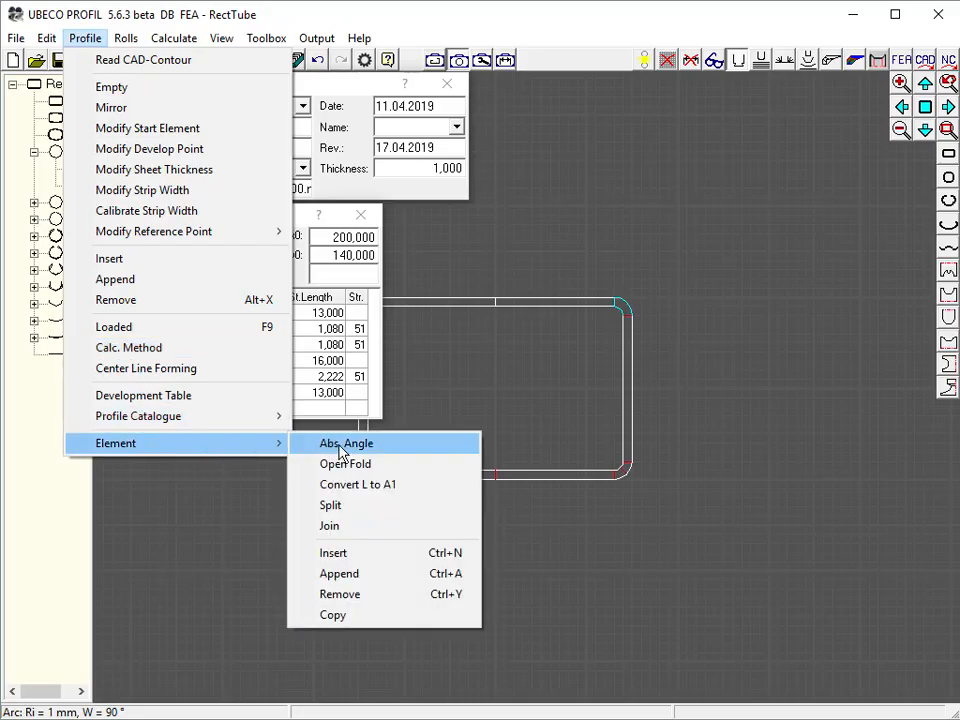
{"action": "left_click", "coordinate": [338, 506]}
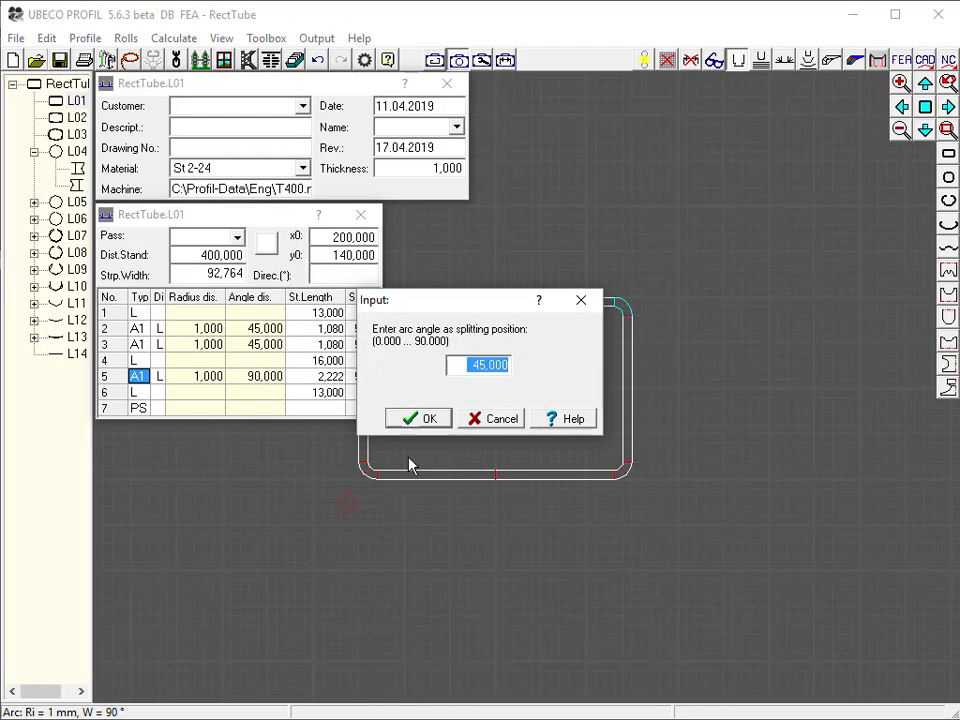
{"action": "left_click", "coordinate": [427, 423]}
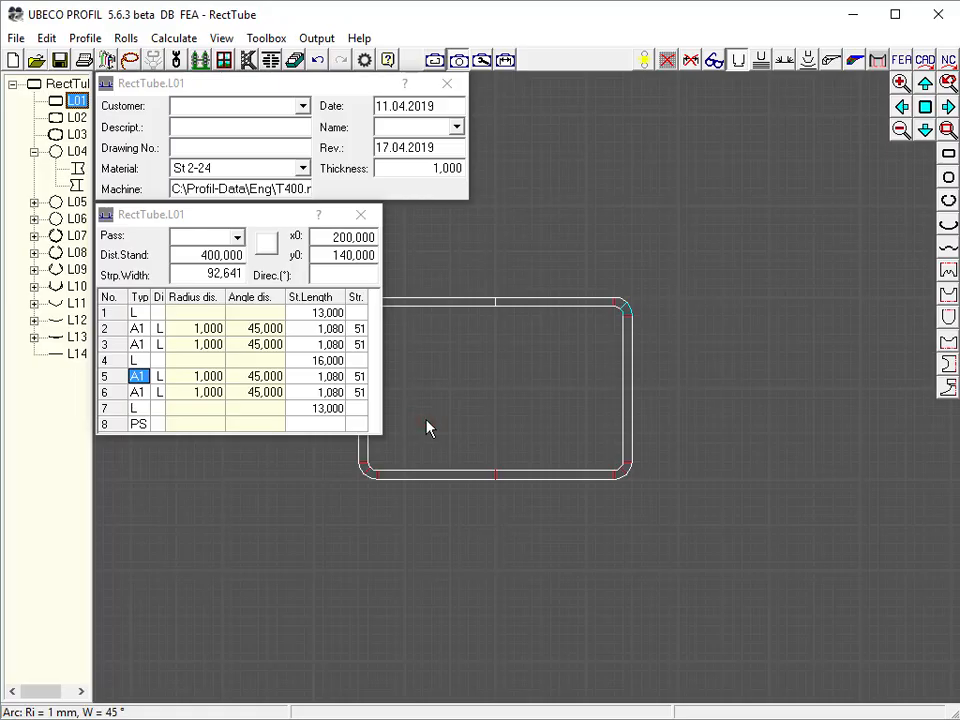
Create pass L03's bottom roll by scanning the lower profile contour between the two lower corner split points
{"action": "left_click", "coordinate": [878, 60]}
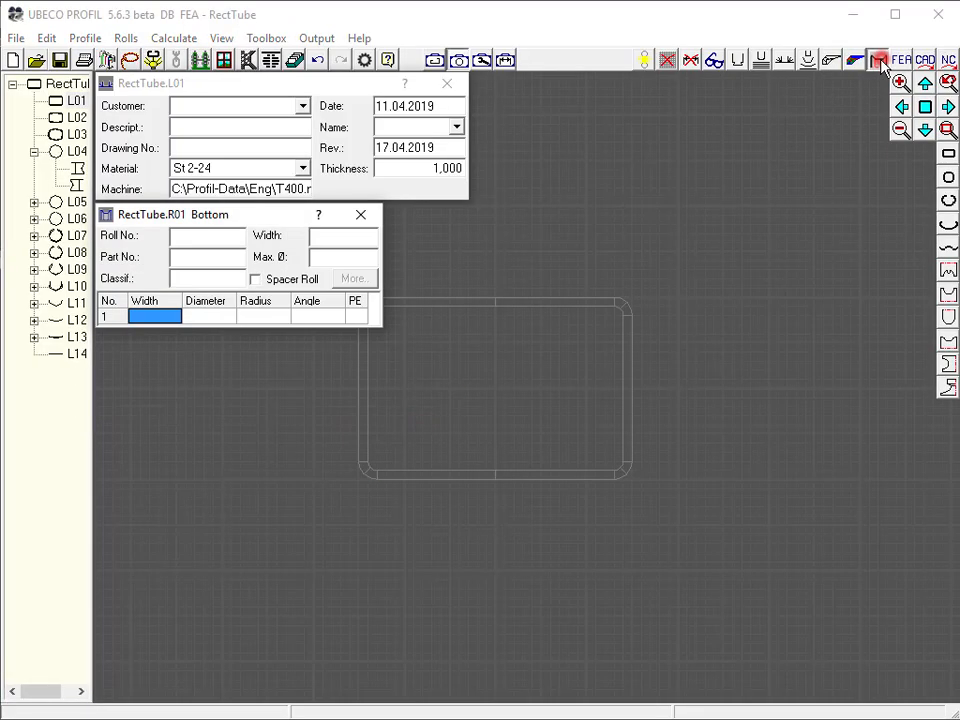
{"action": "left_click", "coordinate": [77, 135]}
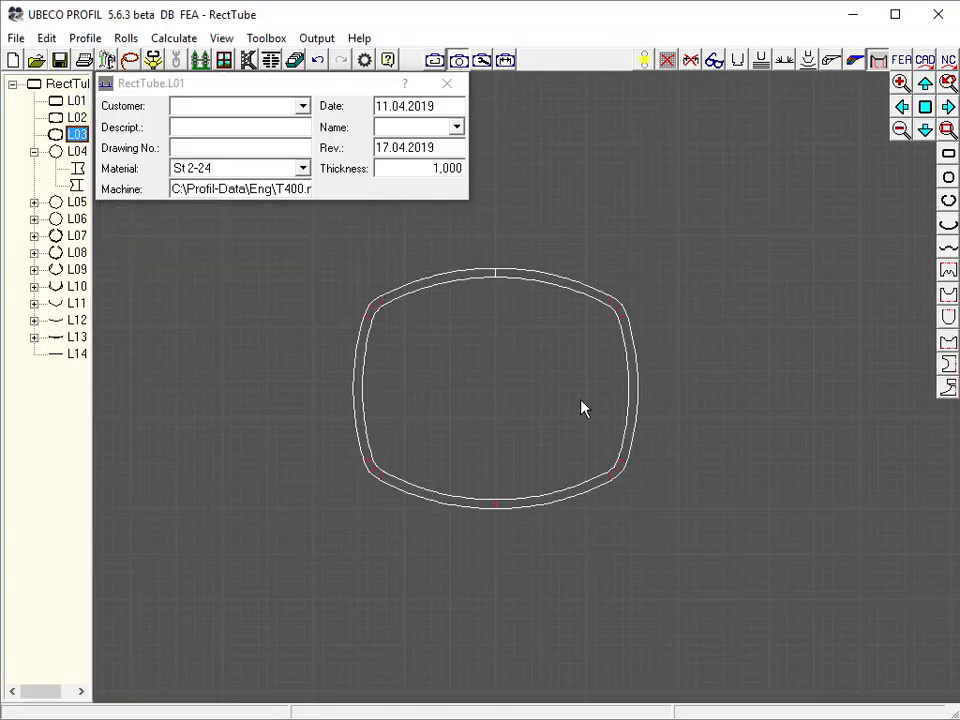
{"action": "scroll", "coordinate": [521, 402], "scroll_direction": "down", "scroll_amount": 4}
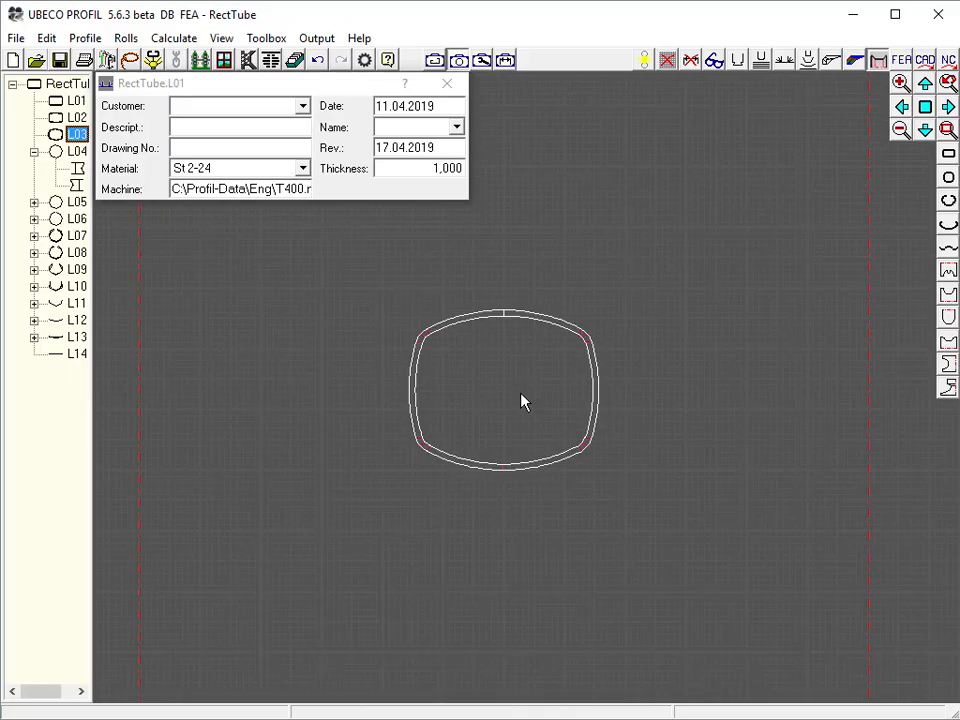
{"action": "scroll", "coordinate": [521, 402], "scroll_direction": "down", "scroll_amount": 1}
{"action": "left_click", "coordinate": [563, 635]}
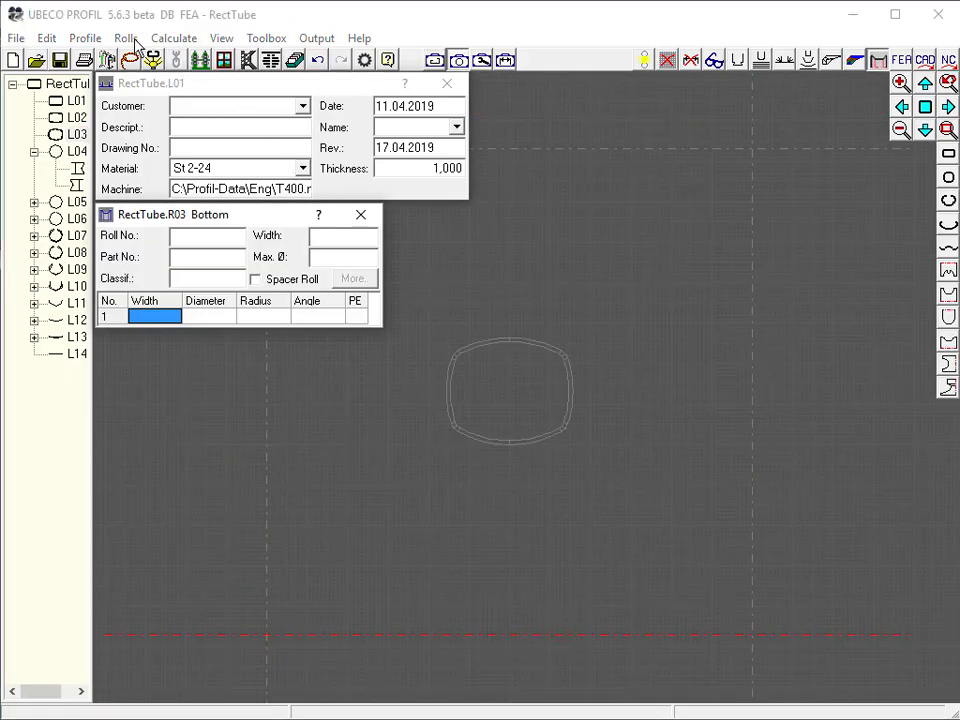
{"action": "left_click", "coordinate": [153, 62]}
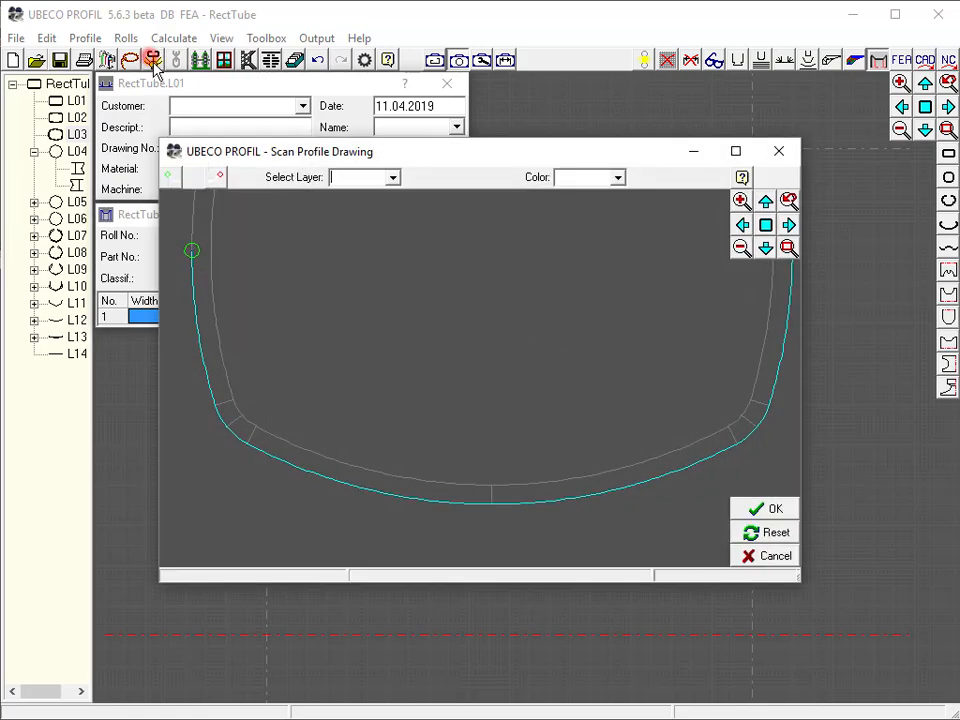
{"action": "left_click", "coordinate": [171, 172]}
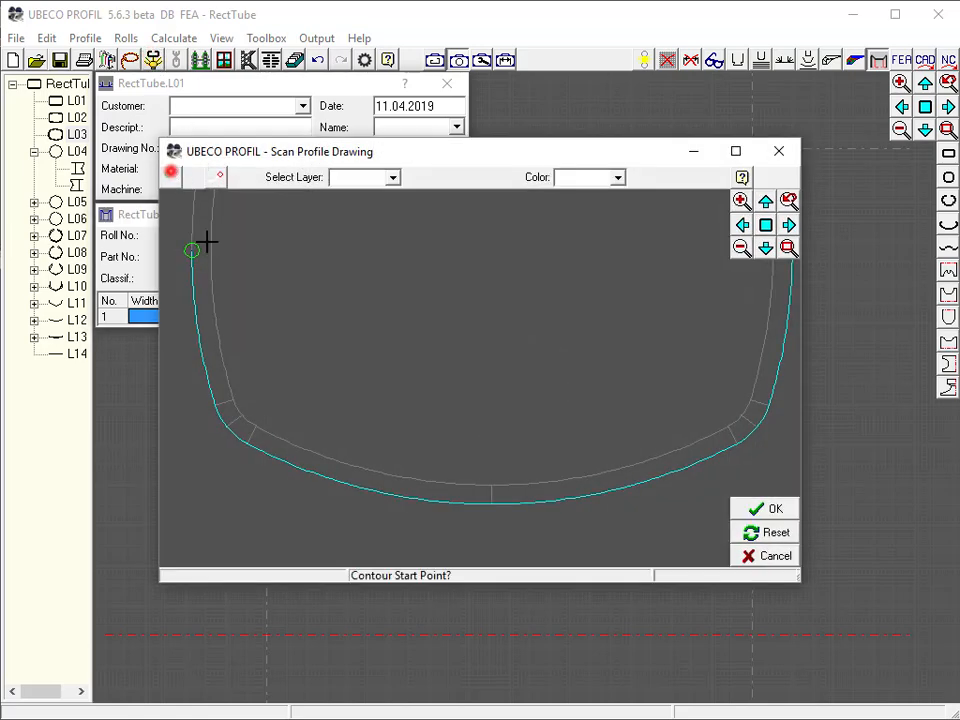
{"action": "left_click", "coordinate": [229, 424]}
{"action": "left_click", "coordinate": [220, 176]}
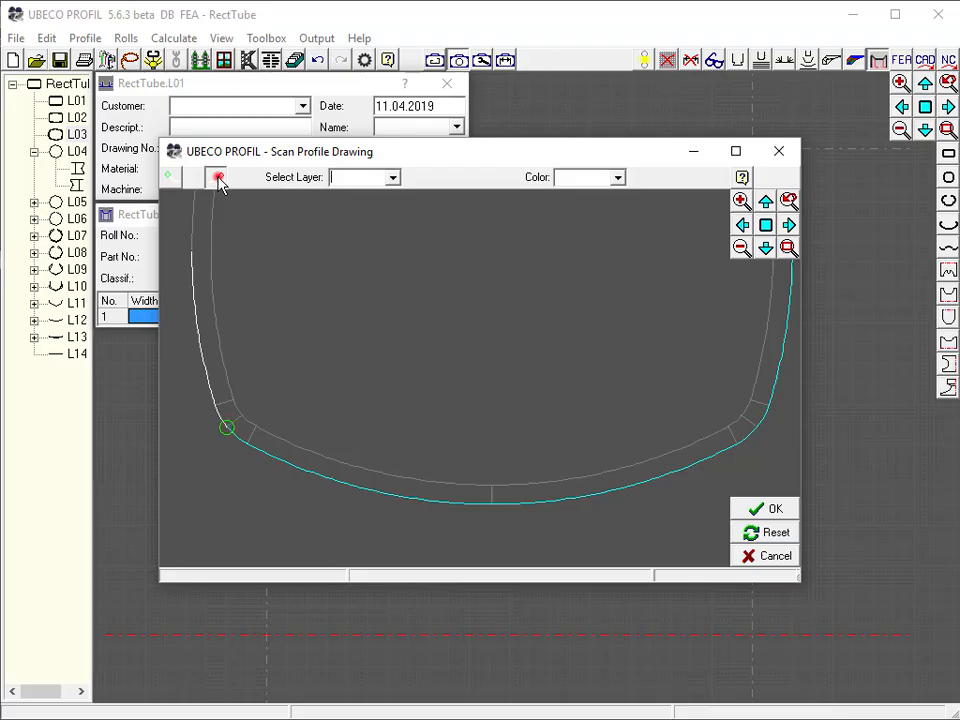
{"action": "left_click", "coordinate": [755, 428]}
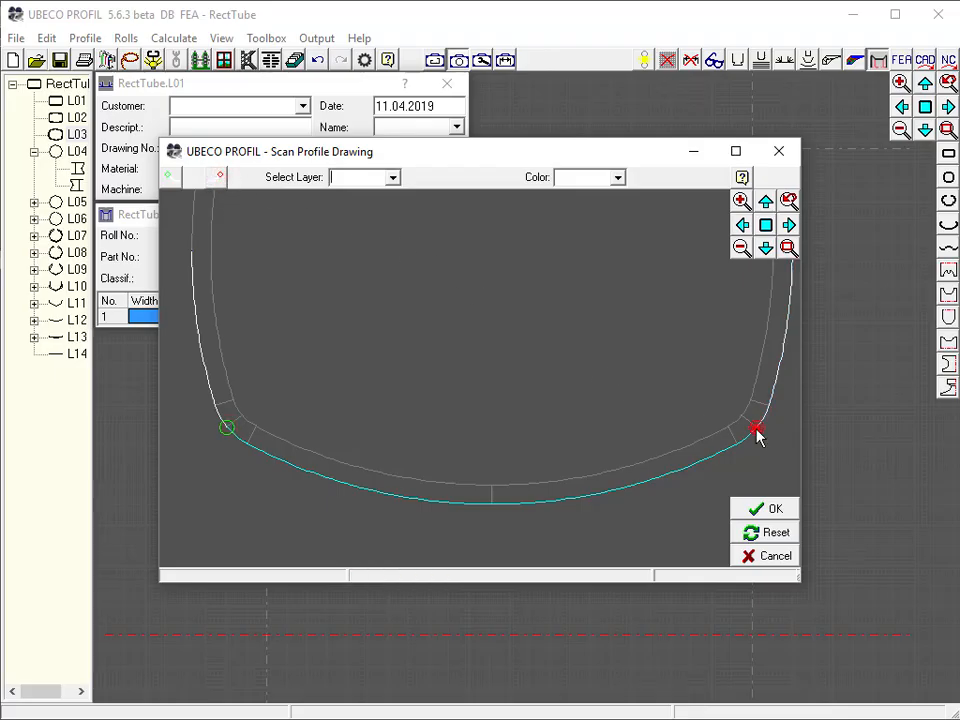
{"action": "left_click", "coordinate": [772, 510]}
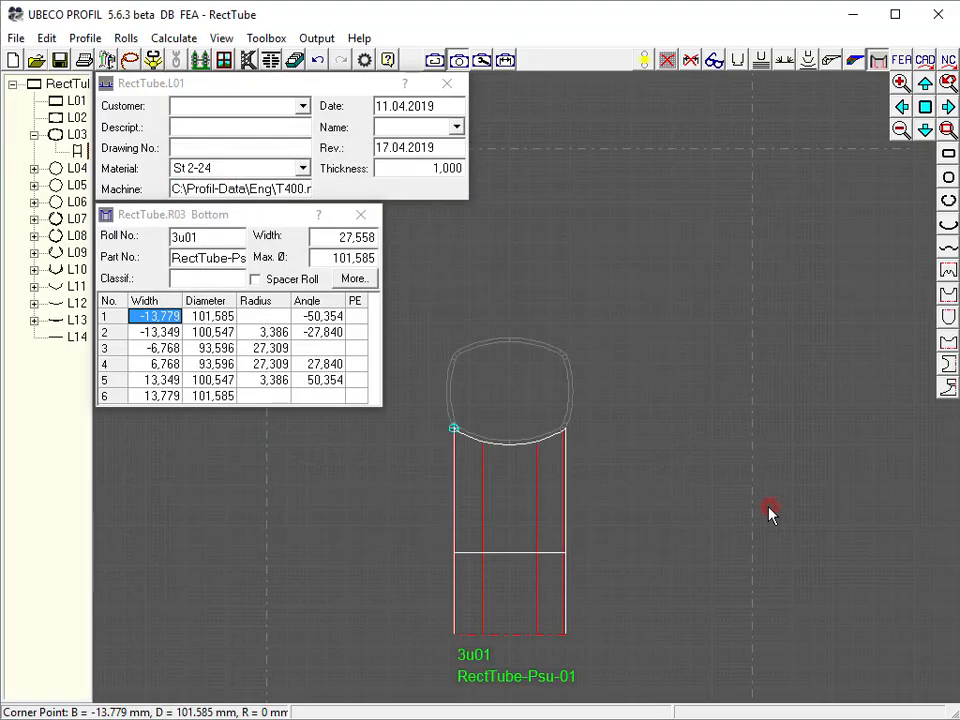
Add a 5 mm relative cylindrical extension to the bottom roll's left edge
{"action": "left_click", "coordinate": [125, 38]}
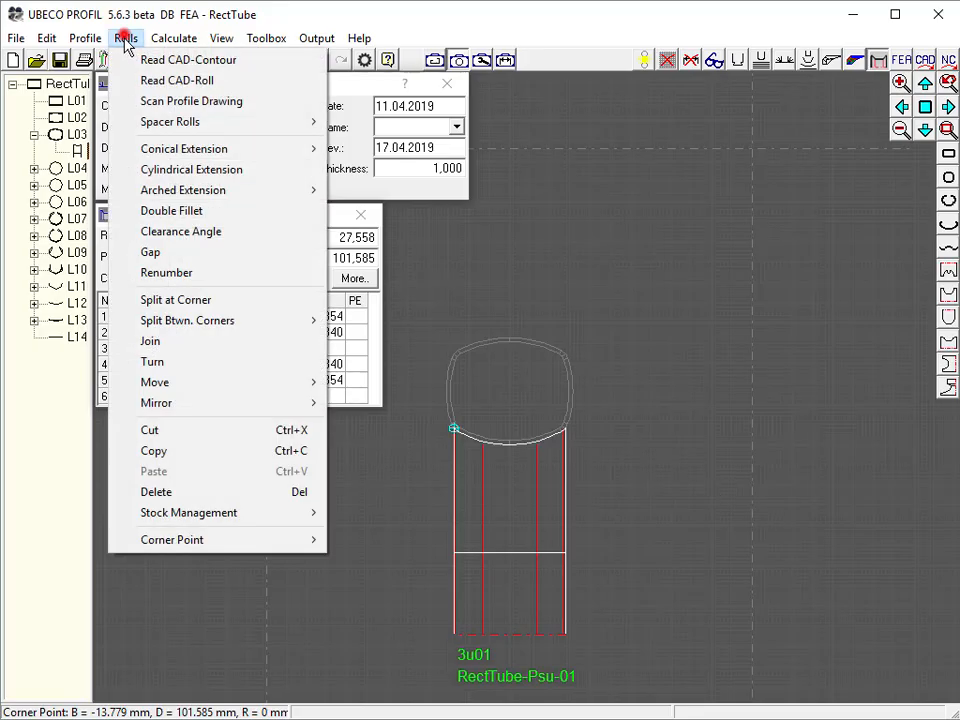
{"action": "left_click", "coordinate": [150, 171]}
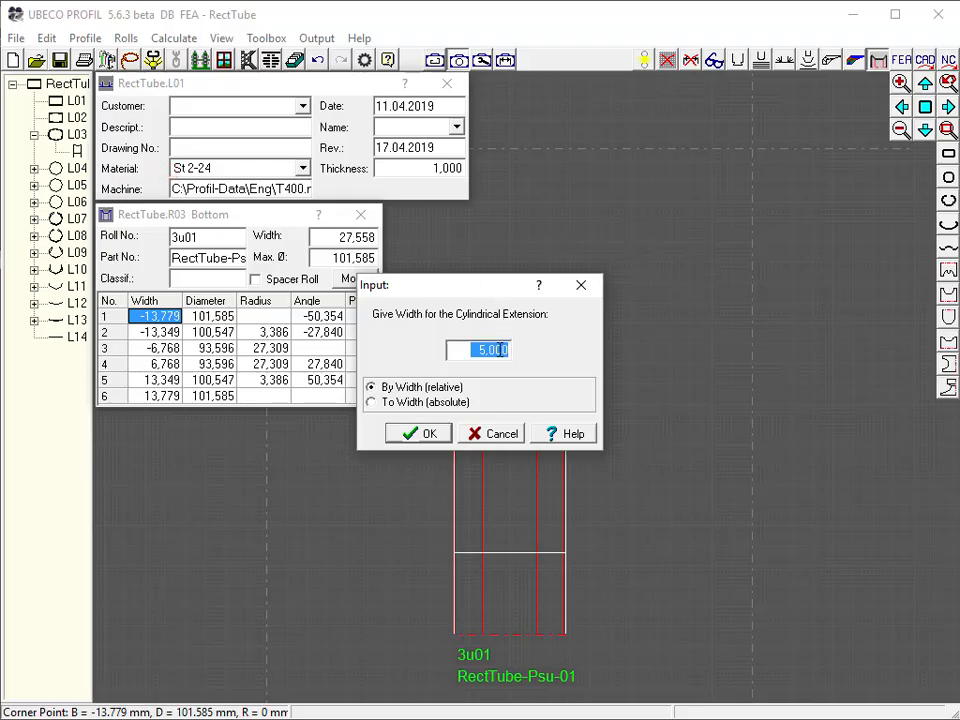
{"action": "left_click", "coordinate": [420, 434]}
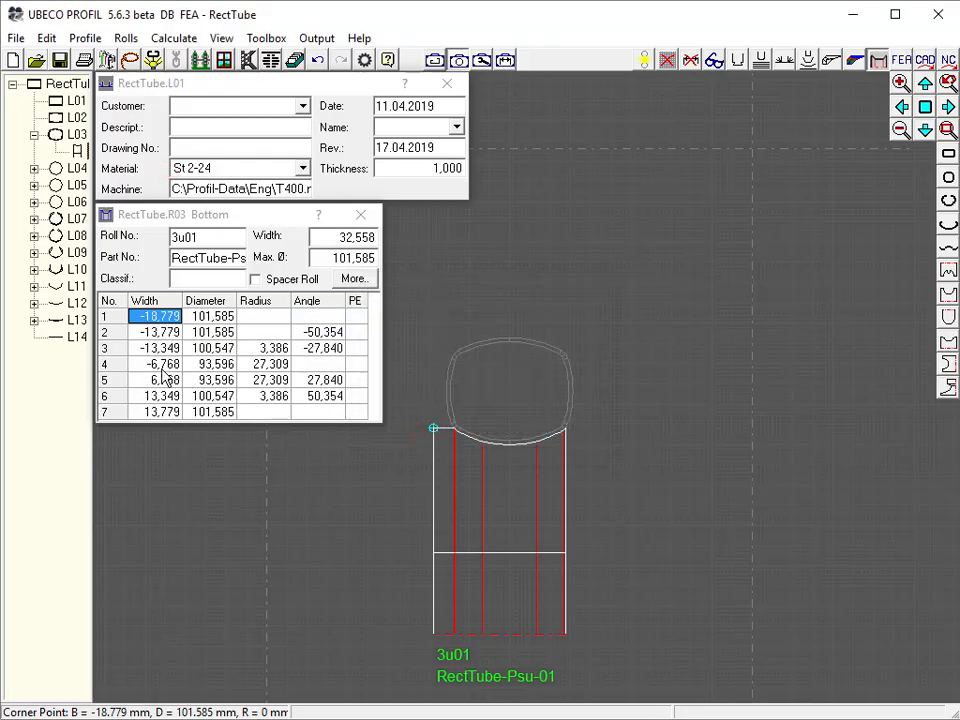
Add a 5 mm relative cylindrical extension to the bottom roll's right edge
{"action": "left_click", "coordinate": [155, 412]}
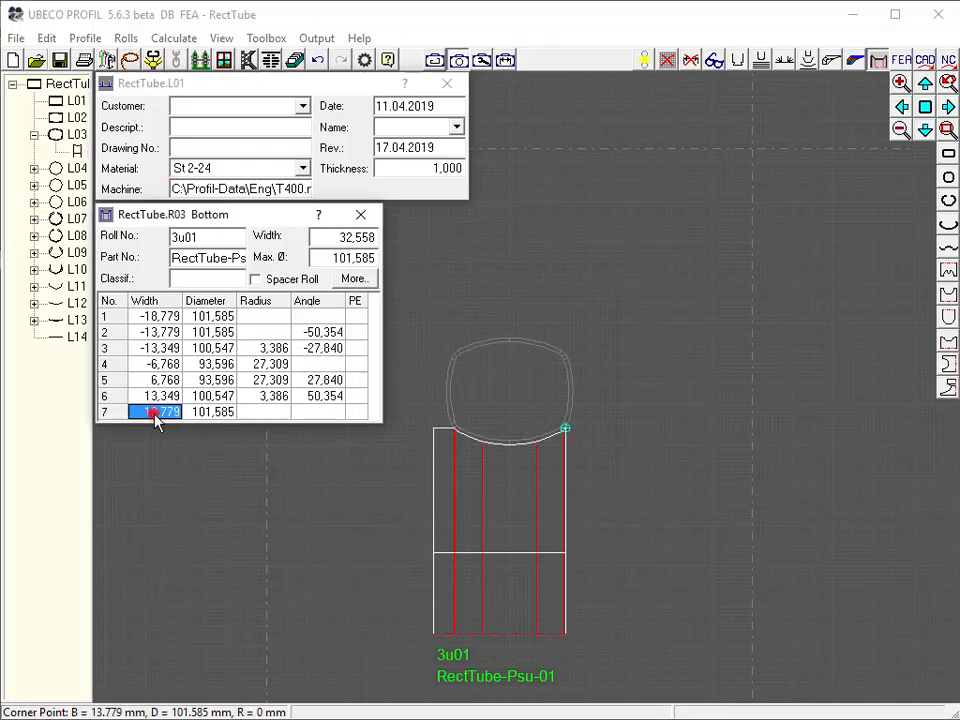
{"action": "left_click", "coordinate": [125, 38]}
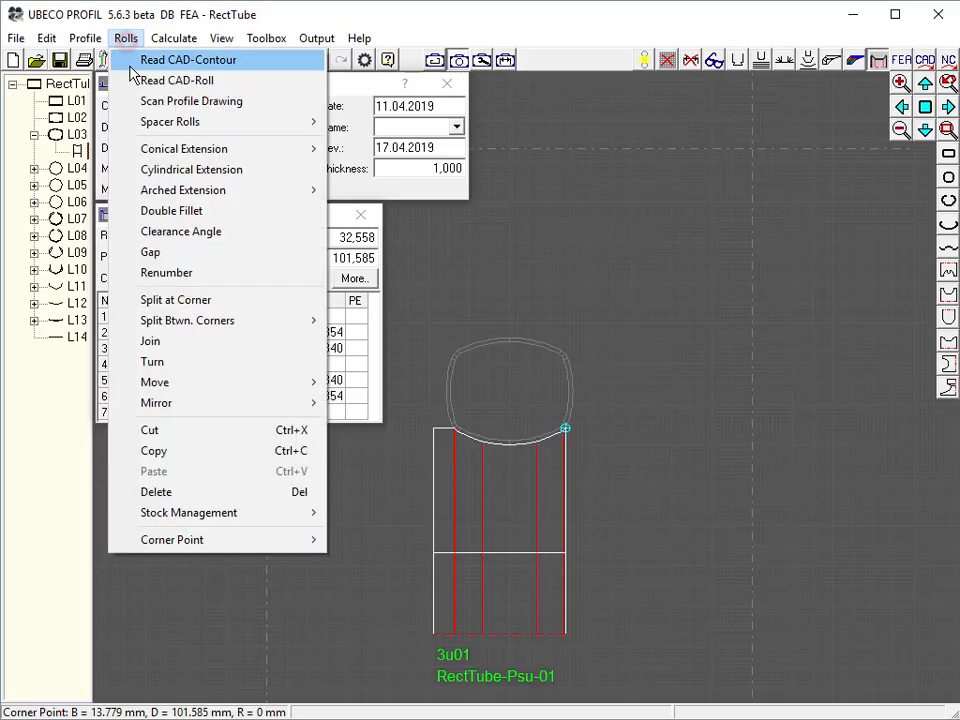
{"action": "left_click", "coordinate": [139, 169]}
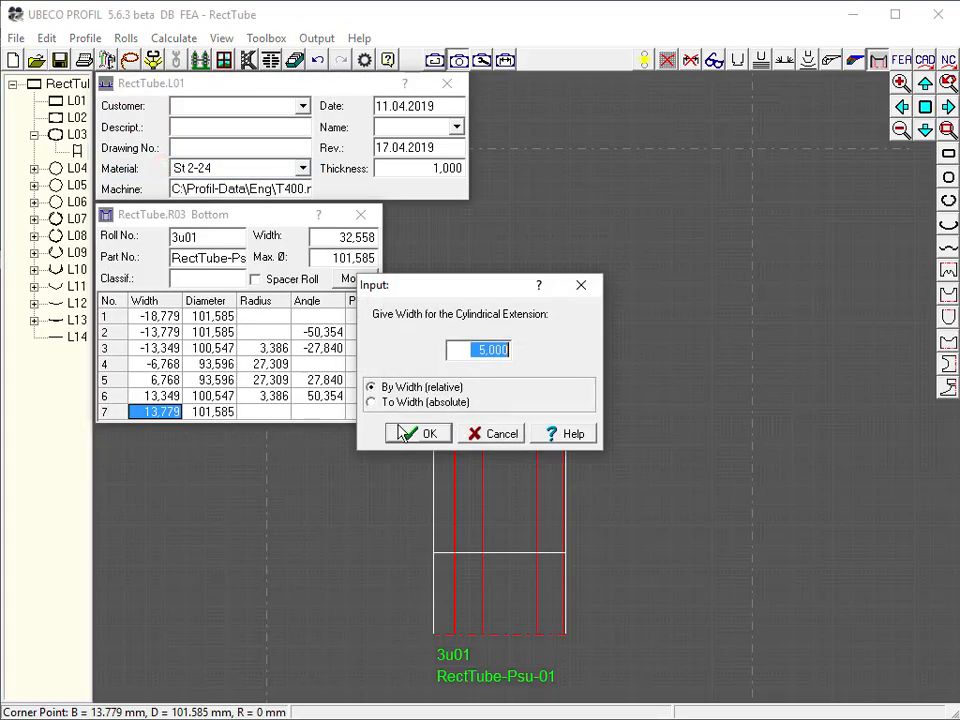
{"action": "left_click", "coordinate": [427, 435]}
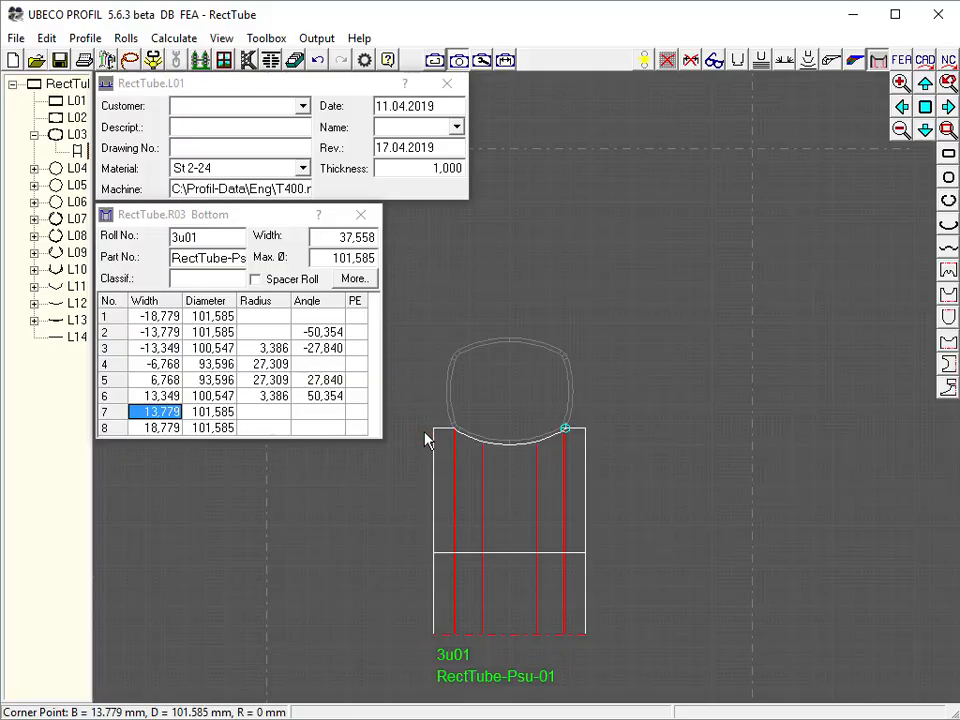
Create pass L03's top roll by scanning the upper profile contour between the two upper corner split points
{"action": "left_click", "coordinate": [546, 149]}
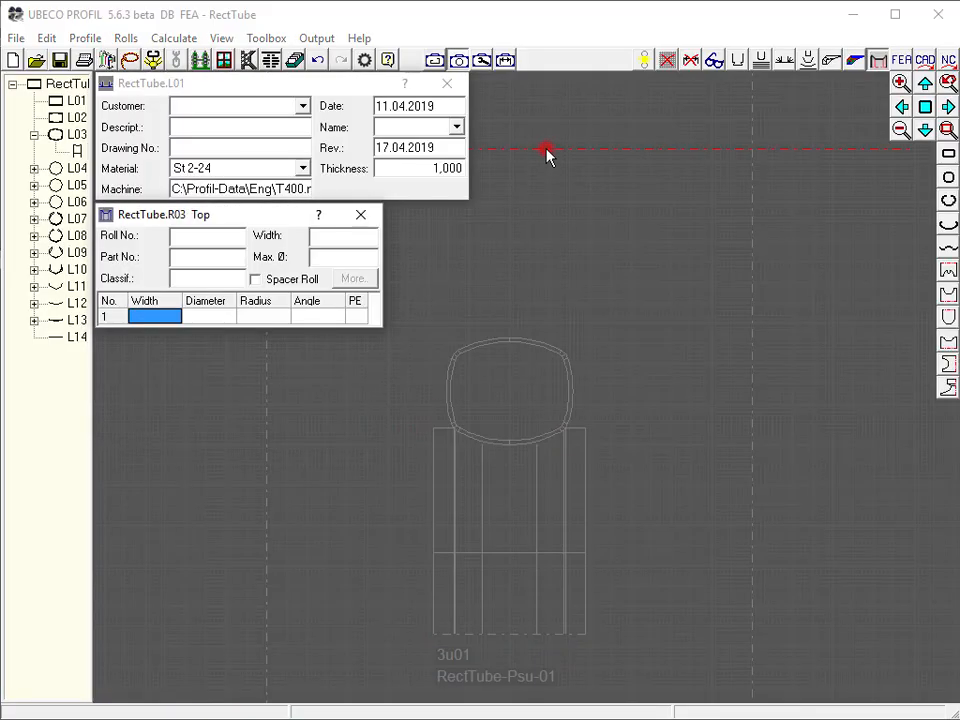
{"action": "left_click", "coordinate": [151, 60]}
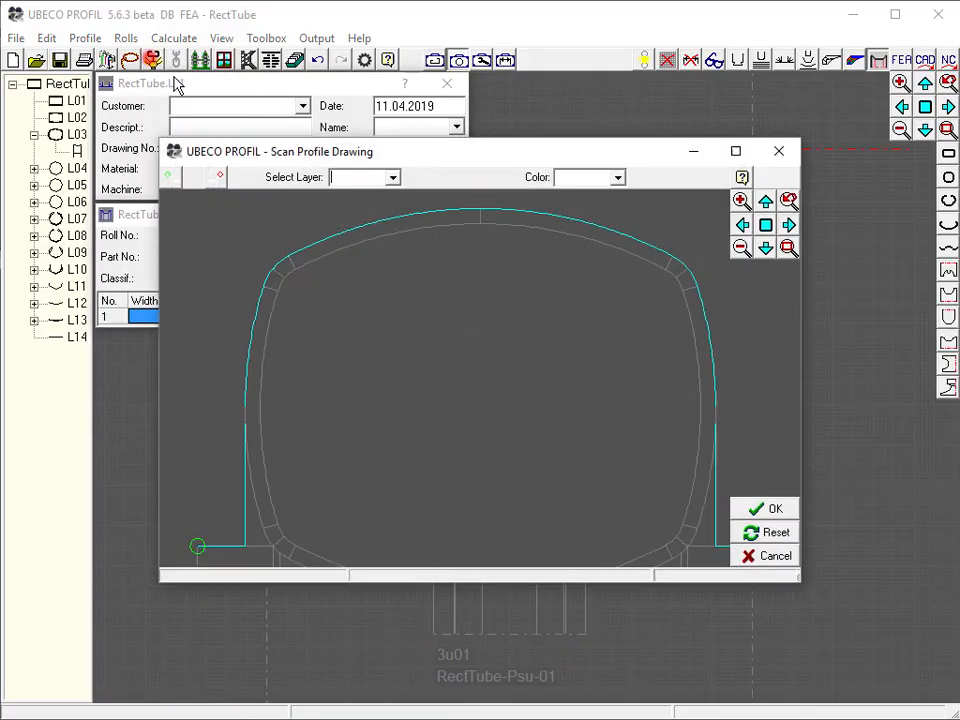
{"action": "left_click", "coordinate": [172, 176]}
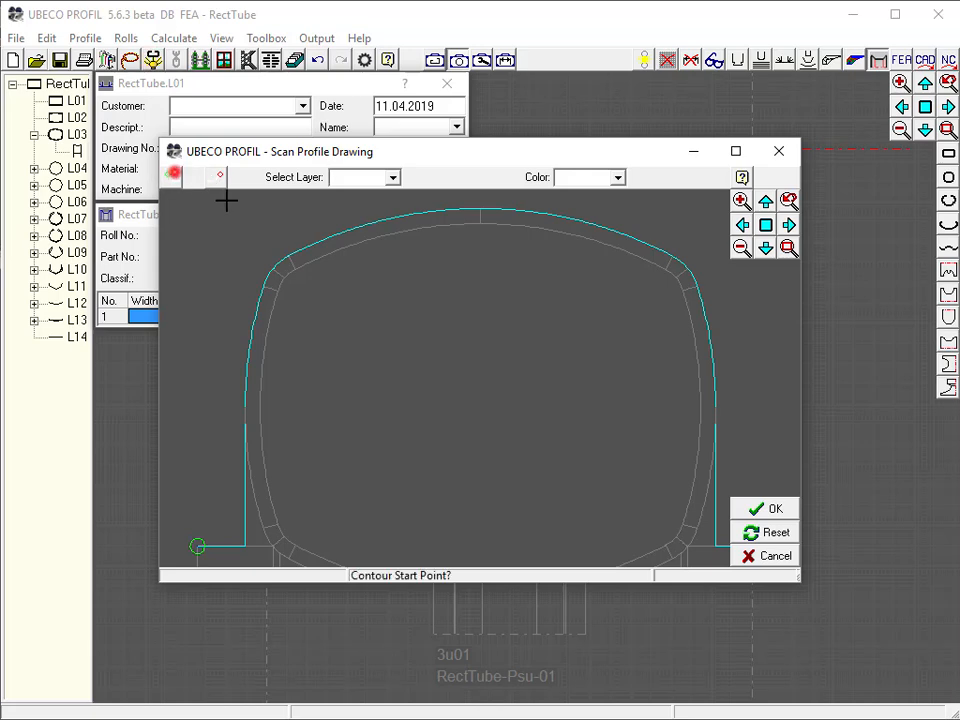
{"action": "left_click", "coordinate": [271, 270]}
{"action": "left_click", "coordinate": [219, 177]}
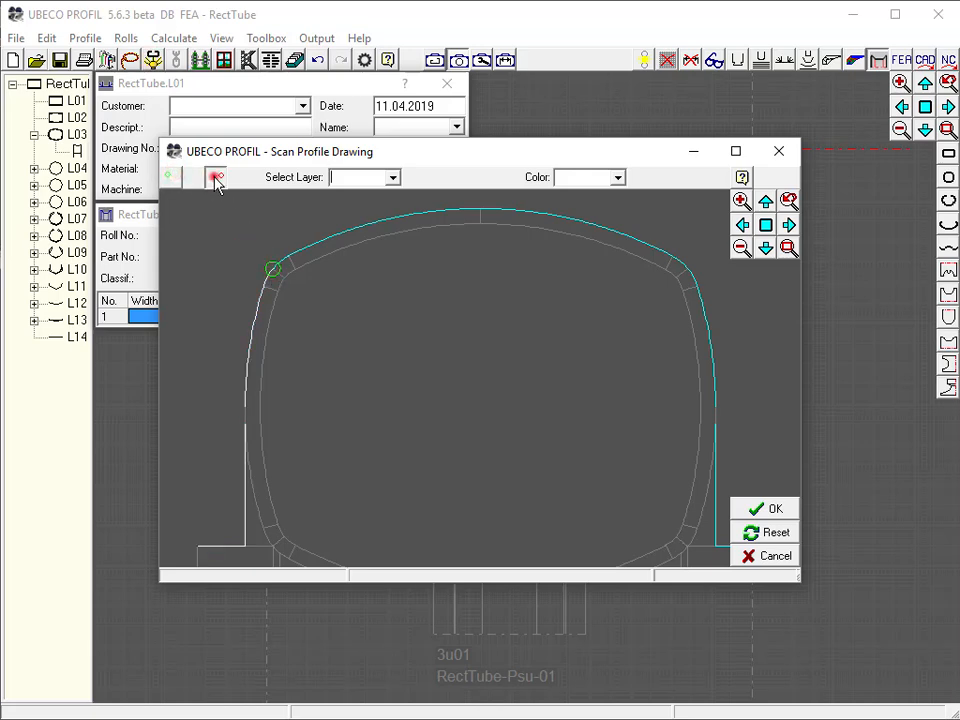
{"action": "left_click", "coordinate": [686, 266]}
{"action": "left_click", "coordinate": [773, 507]}
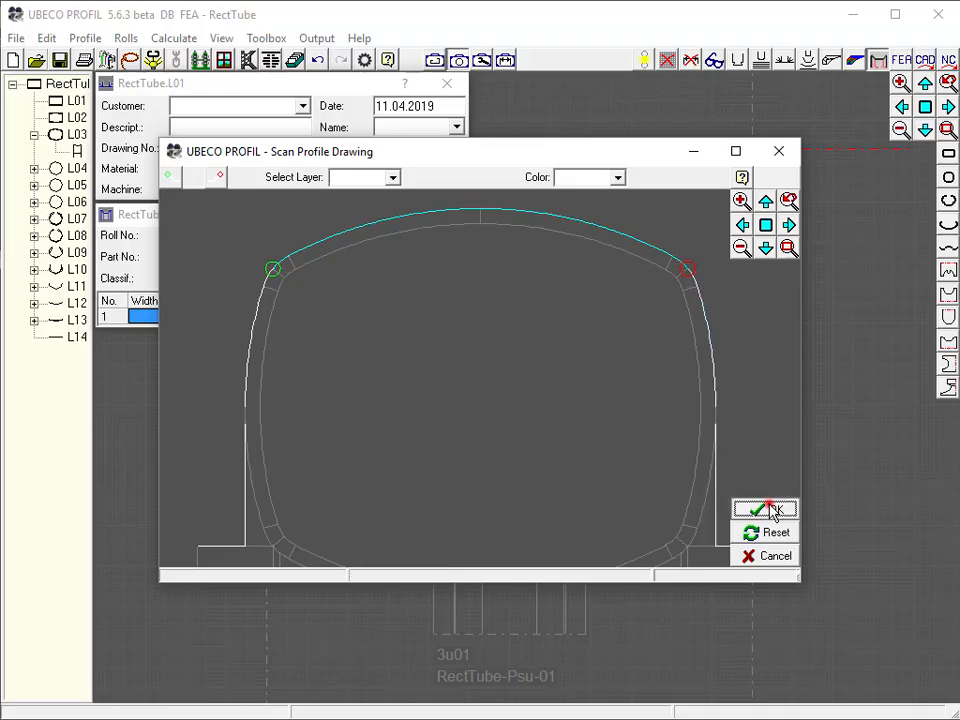
Add a 5 mm relative cylindrical extension to the top roll's left edge
{"action": "left_click", "coordinate": [127, 40]}
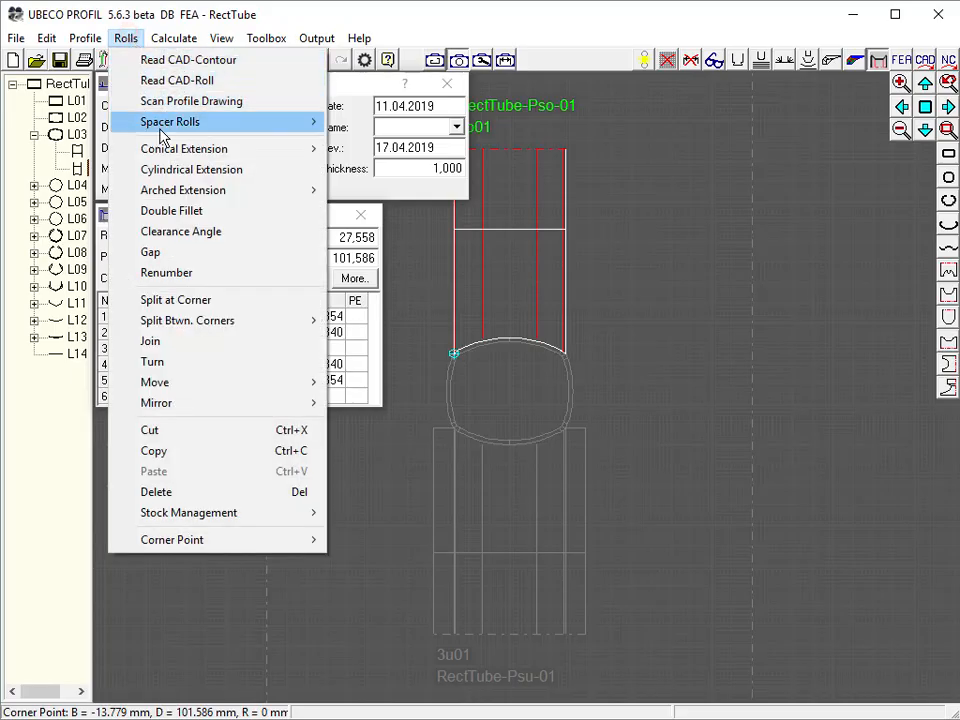
{"action": "left_click", "coordinate": [166, 170]}
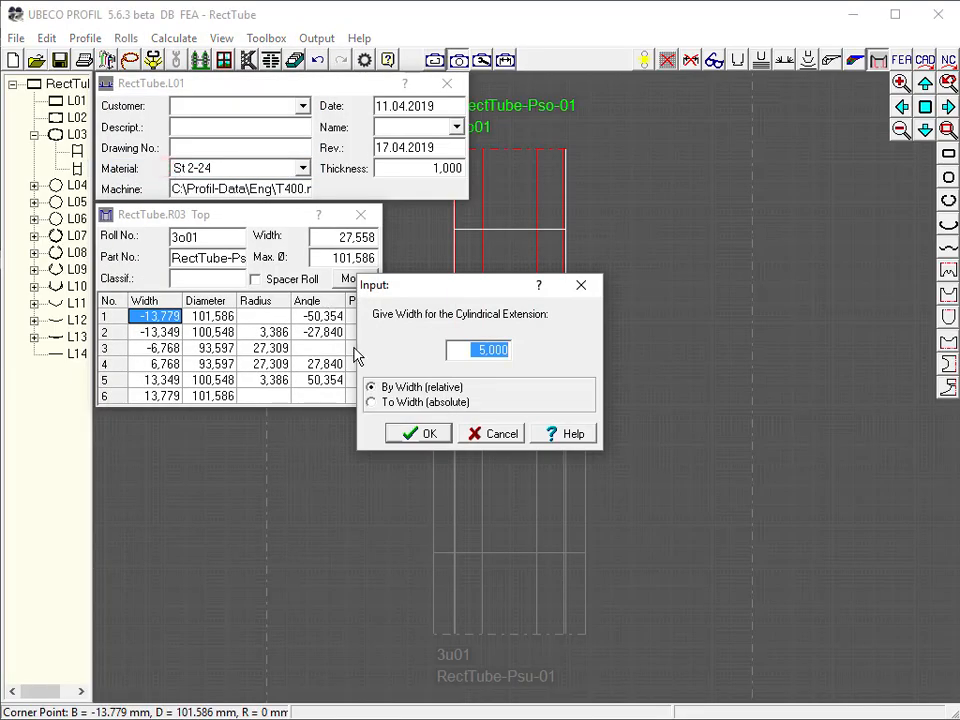
{"action": "left_click", "coordinate": [420, 434]}
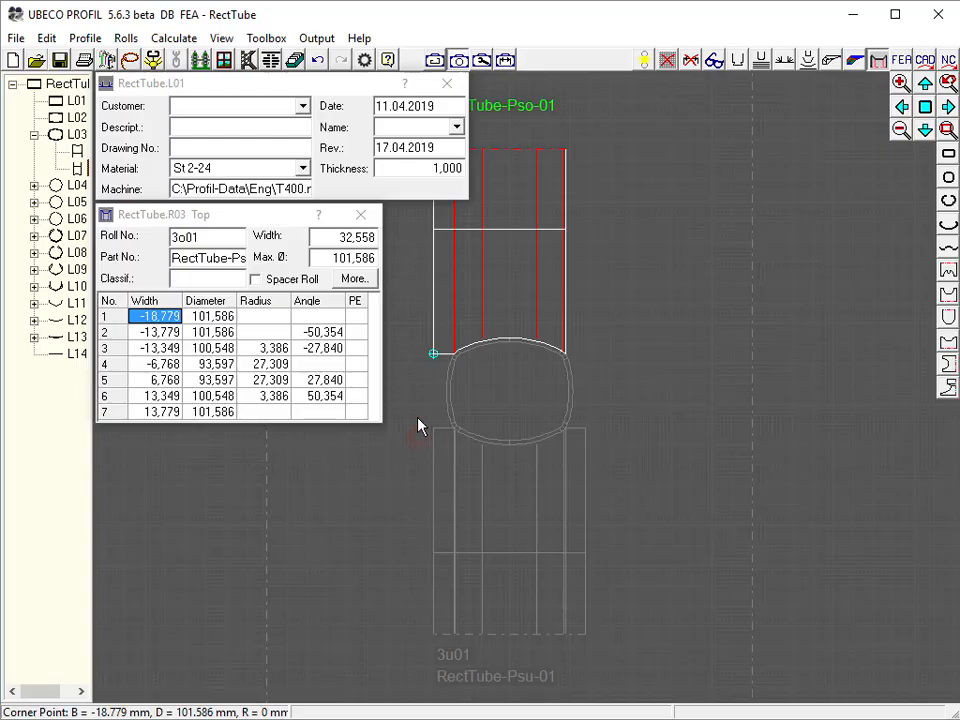
Add a 5 mm relative cylindrical extension to the top roll's right edge
{"action": "left_click", "coordinate": [162, 412]}
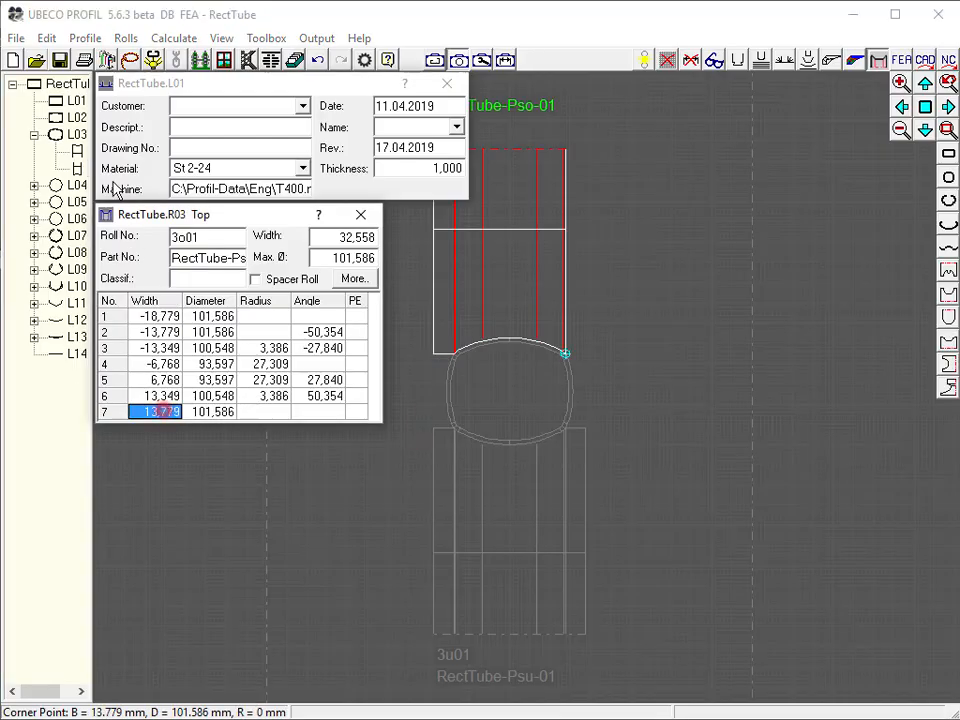
{"action": "left_click", "coordinate": [130, 39]}
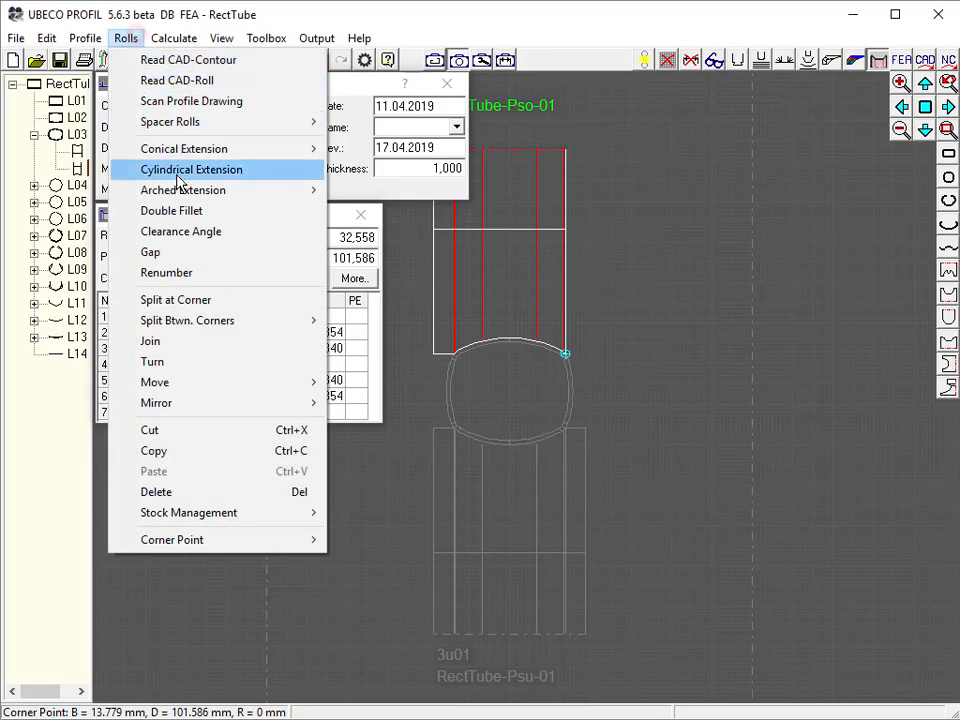
{"action": "left_click", "coordinate": [178, 170]}
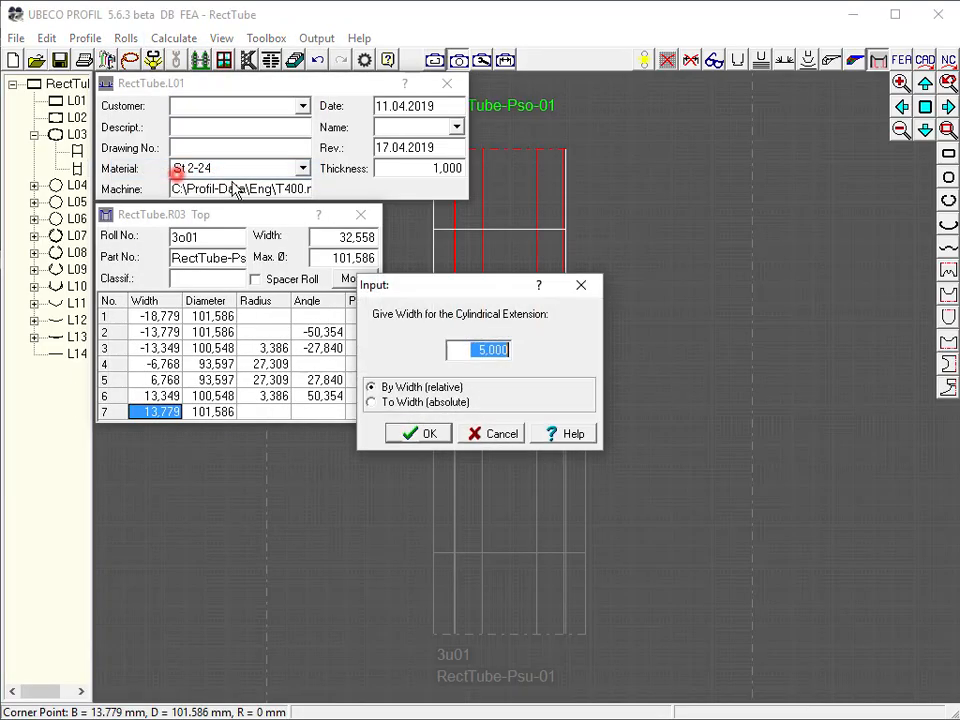
{"action": "left_click", "coordinate": [412, 435]}
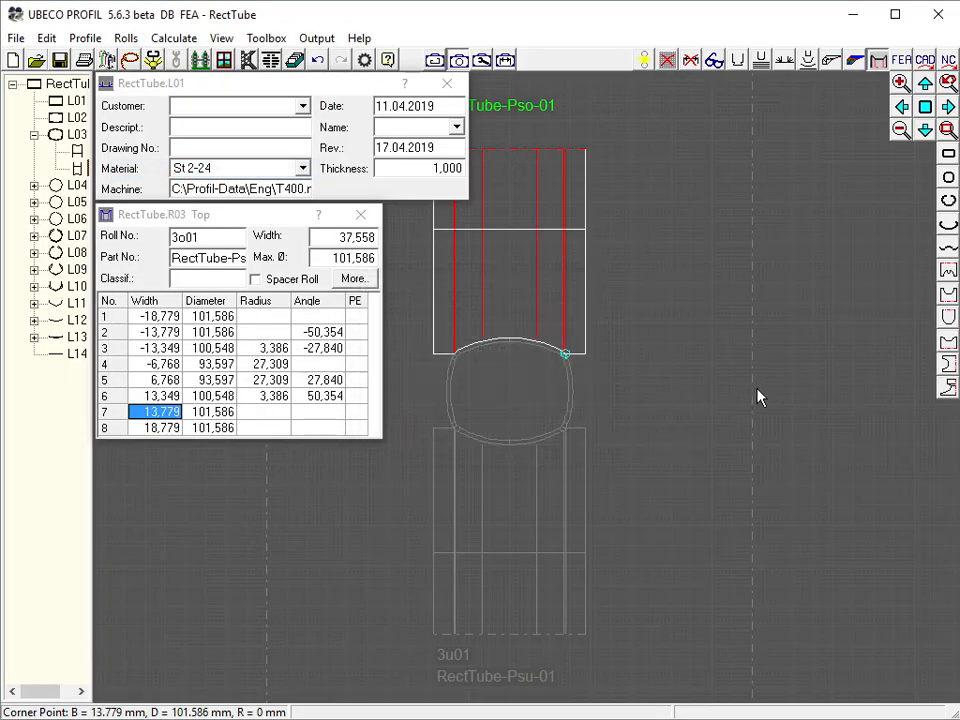
Create pass L03's right side roll by scanning the right profile contour between the upper and lower corner split points
{"action": "left_click", "coordinate": [755, 394]}
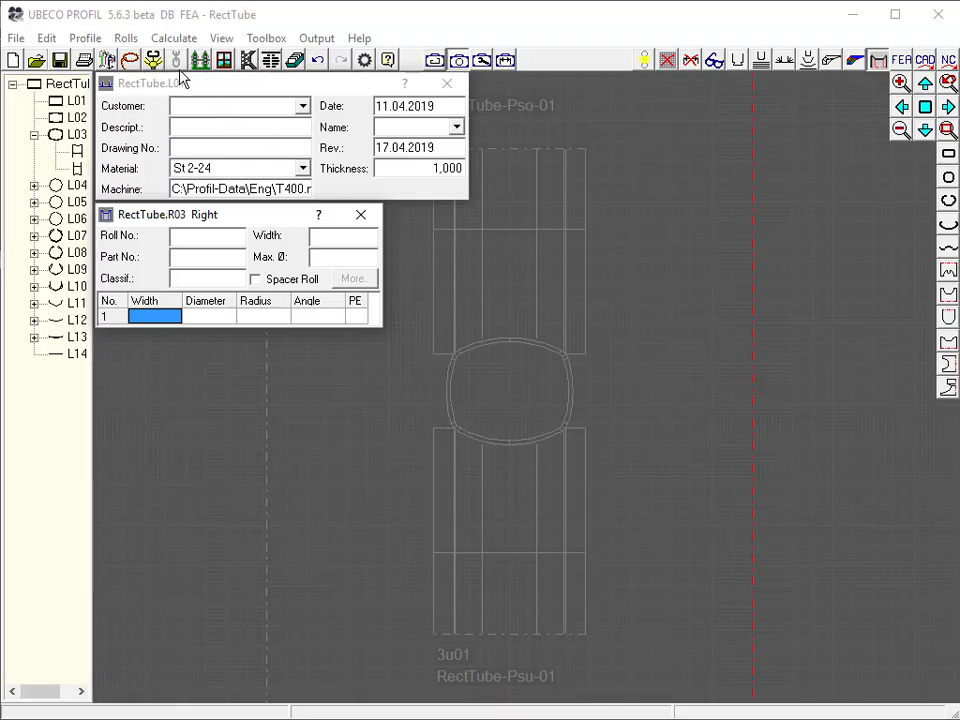
{"action": "left_click", "coordinate": [154, 63]}
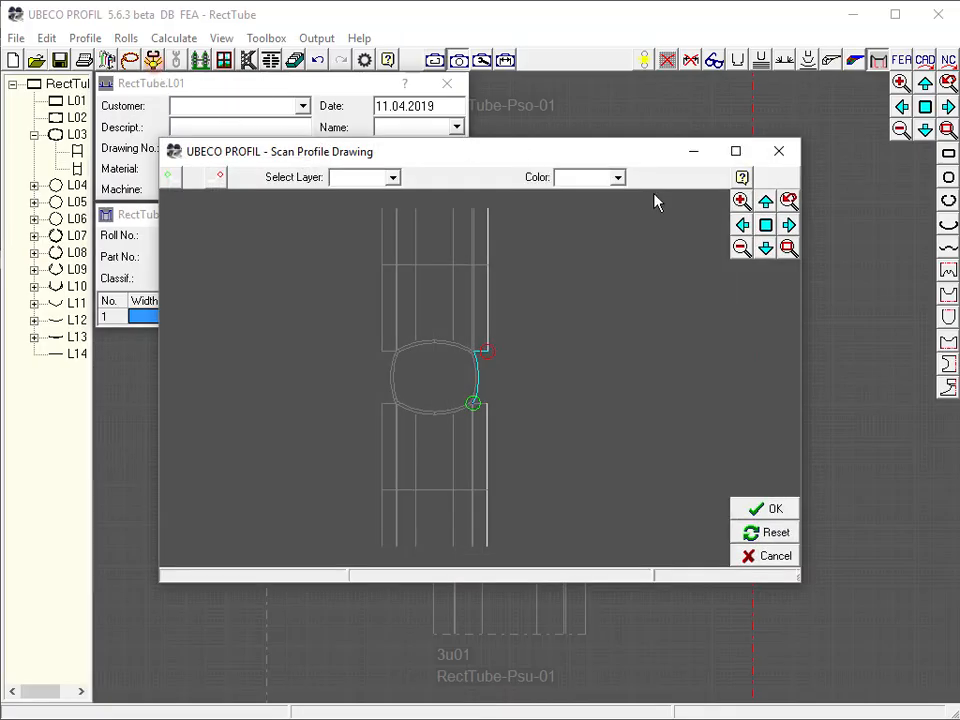
{"action": "left_click", "coordinate": [788, 248]}
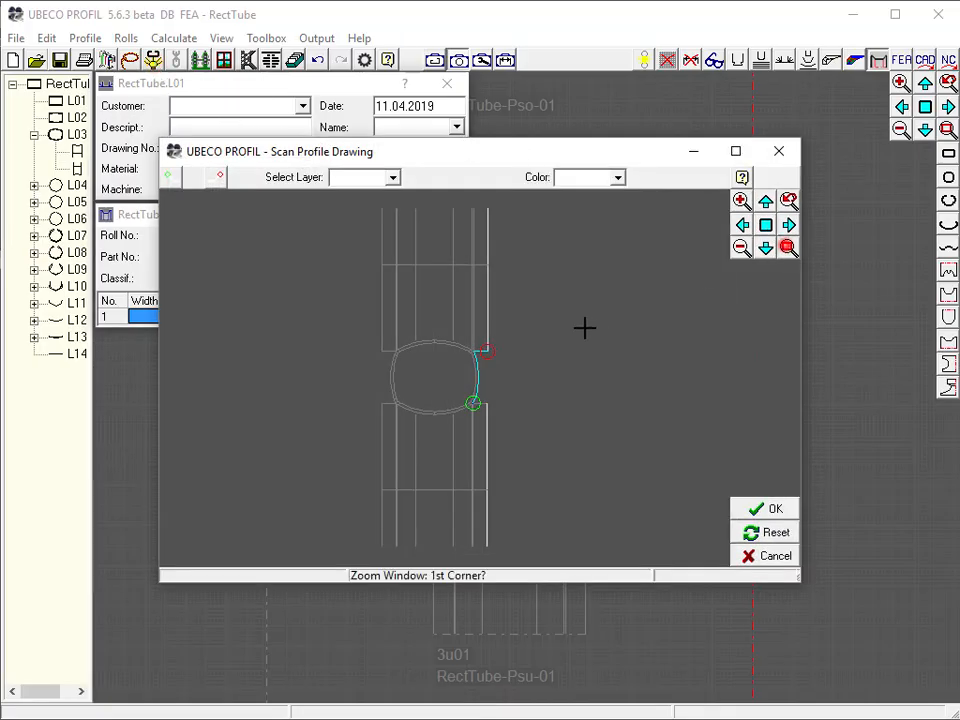
{"action": "left_click", "coordinate": [449, 422]}
{"action": "left_click", "coordinate": [515, 321]}
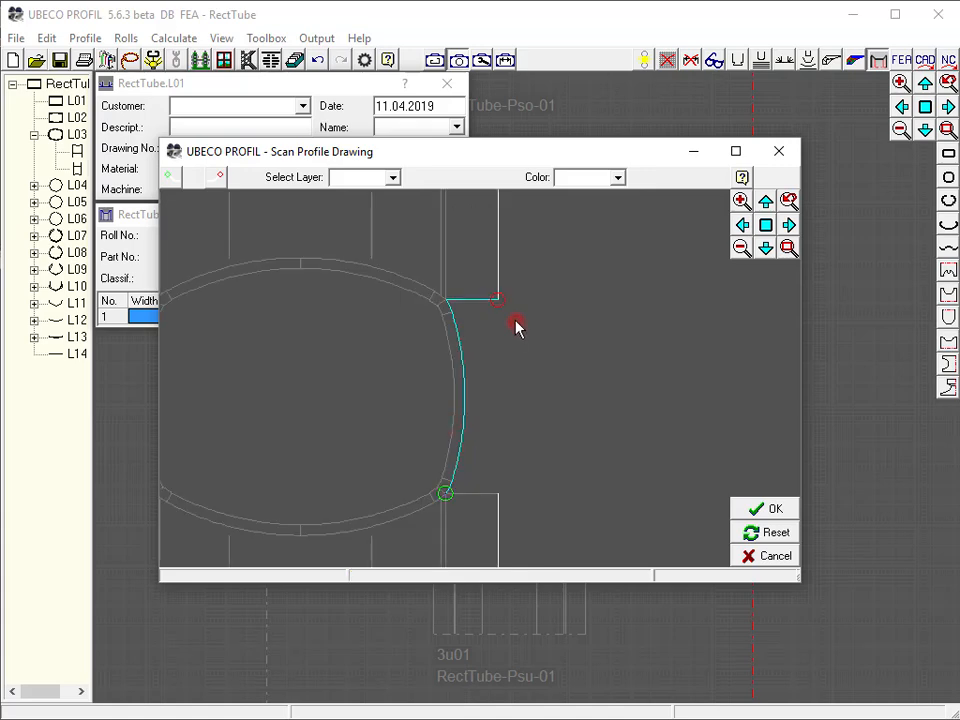
{"action": "left_click", "coordinate": [220, 178]}
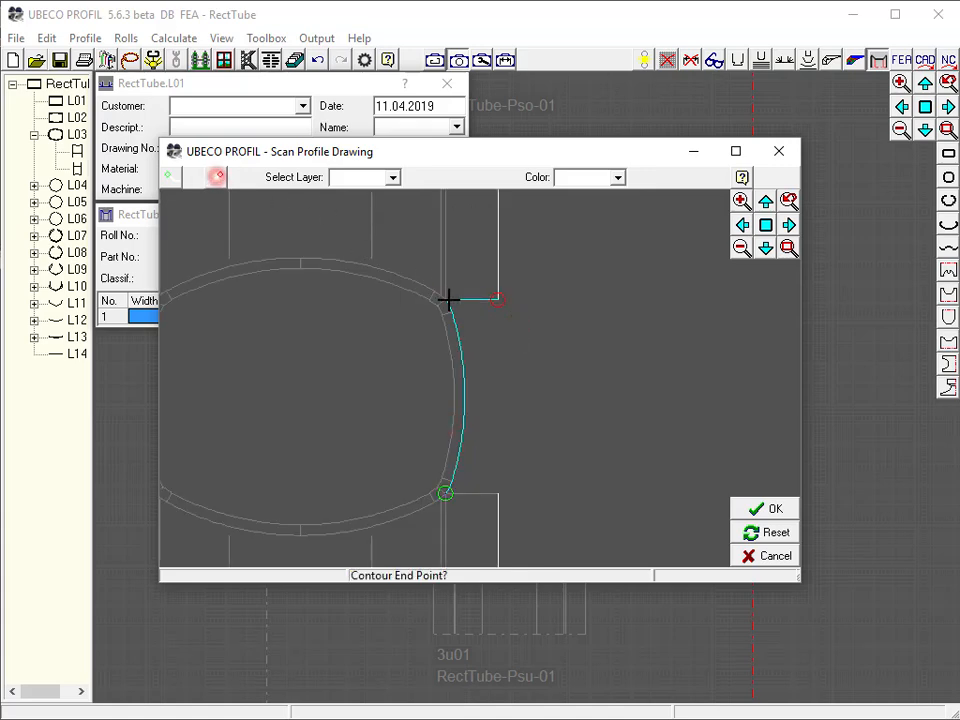
{"action": "left_click", "coordinate": [448, 299]}
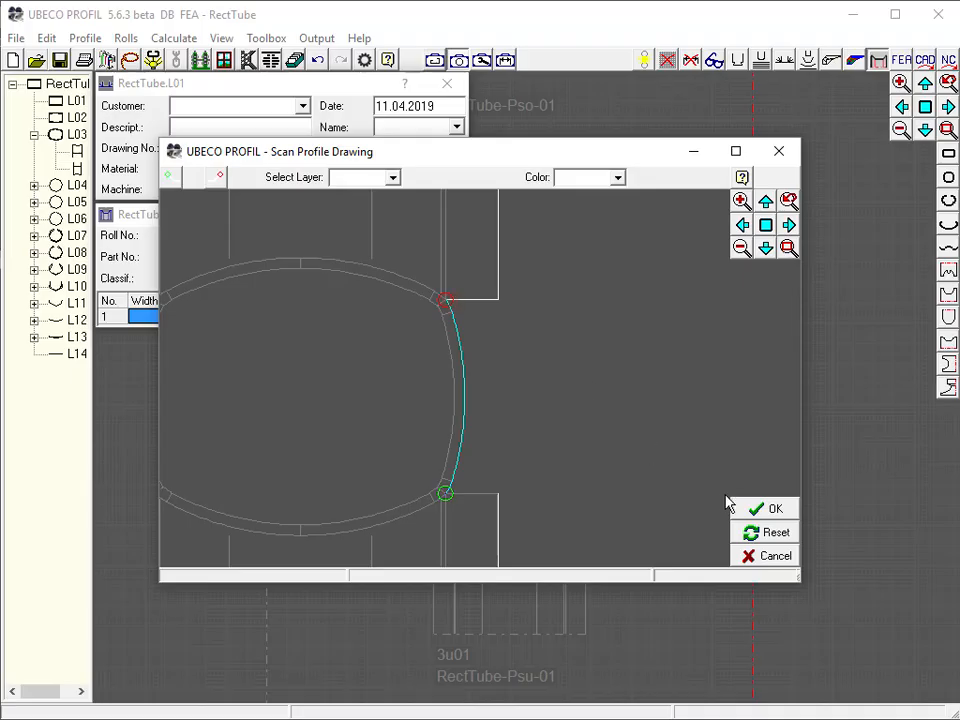
{"action": "left_click", "coordinate": [764, 509]}
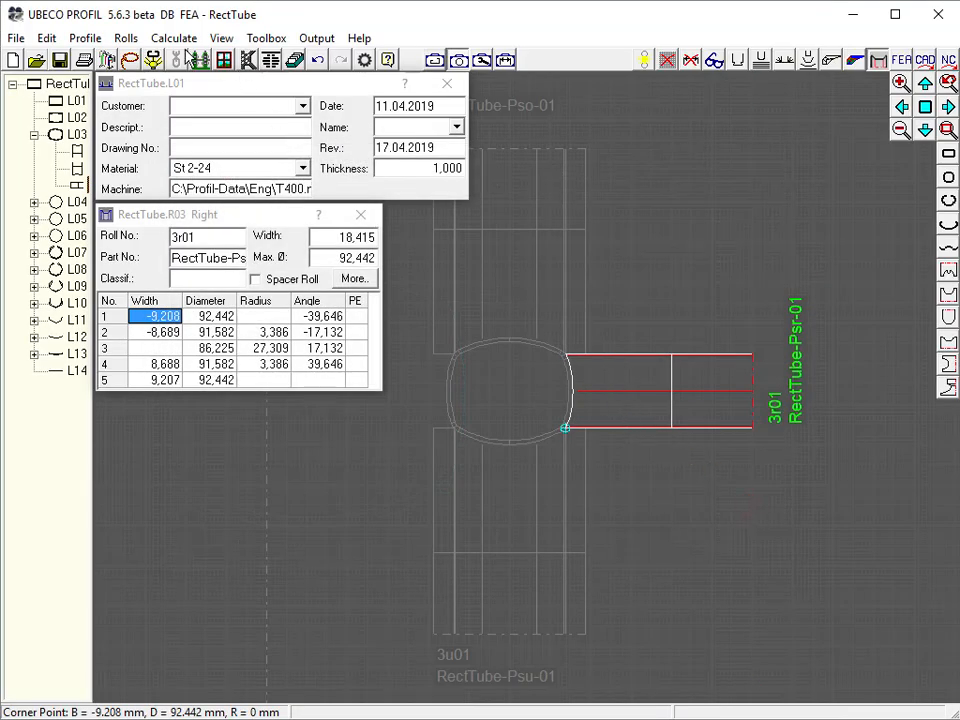
Create pass L03's left side roll by mirroring the right roll to the opposite axle
{"action": "left_click", "coordinate": [126, 38]}
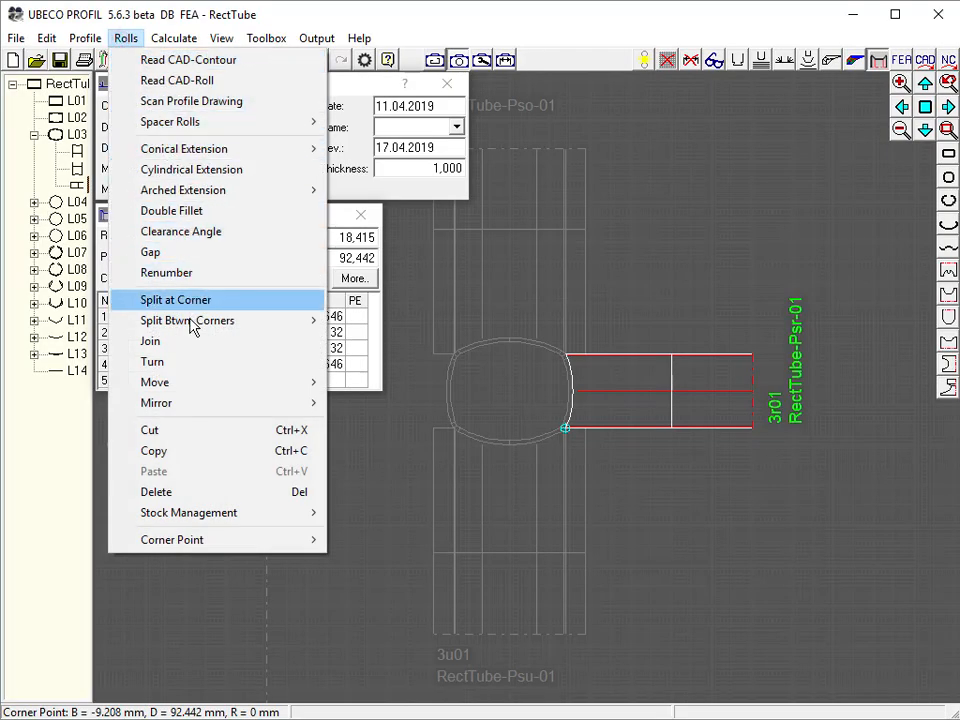
{"action": "mouse_move", "coordinate": [204, 408]}
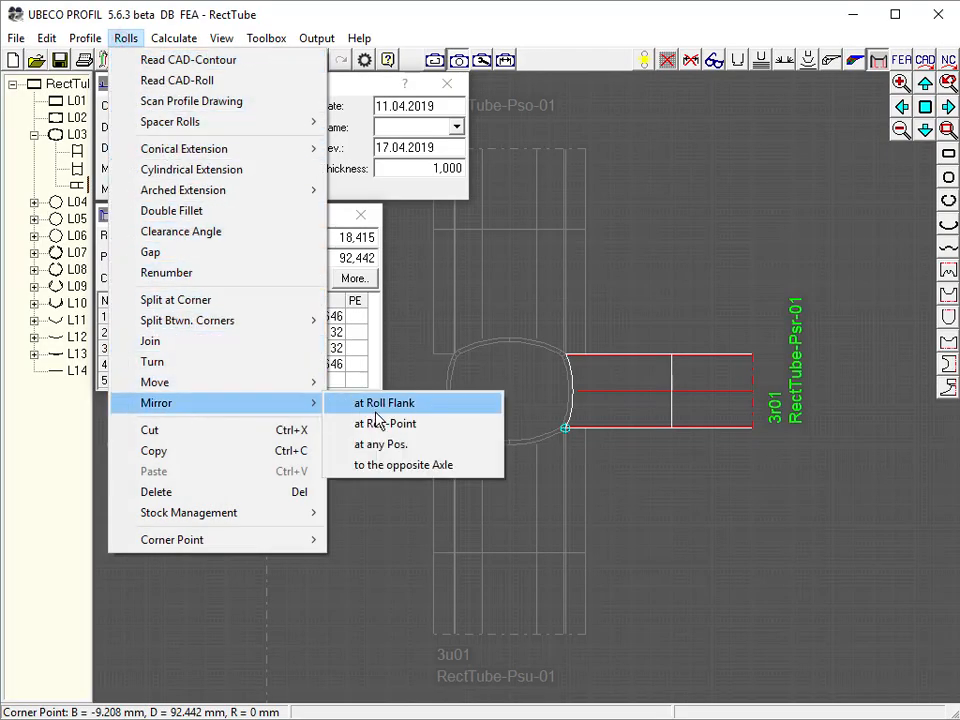
{"action": "left_click", "coordinate": [388, 465]}
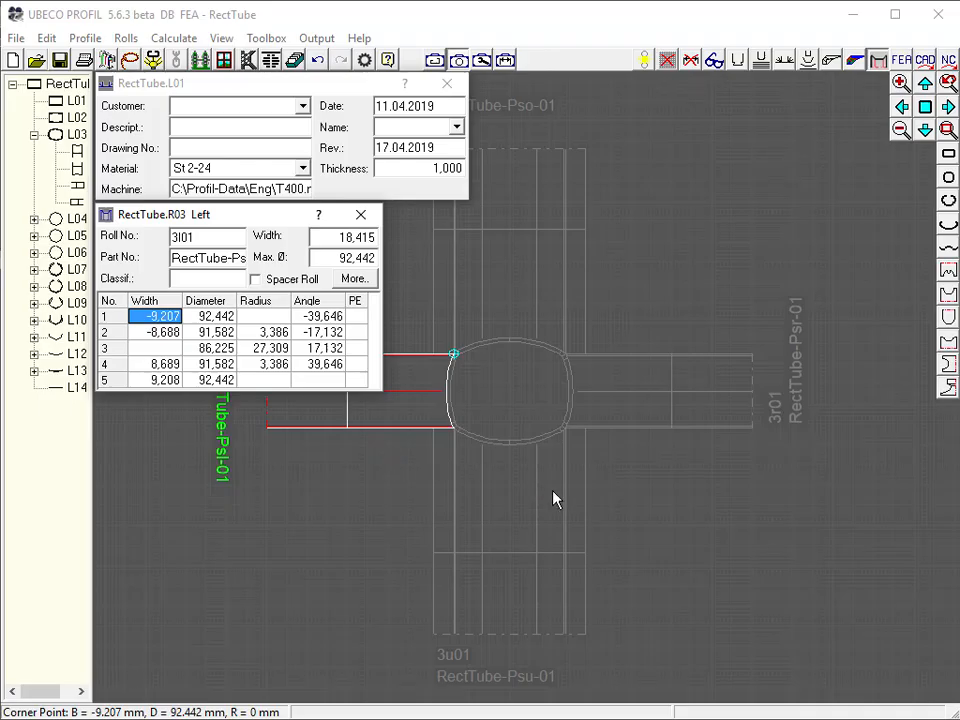
{"action": "left_click", "coordinate": [629, 502]}
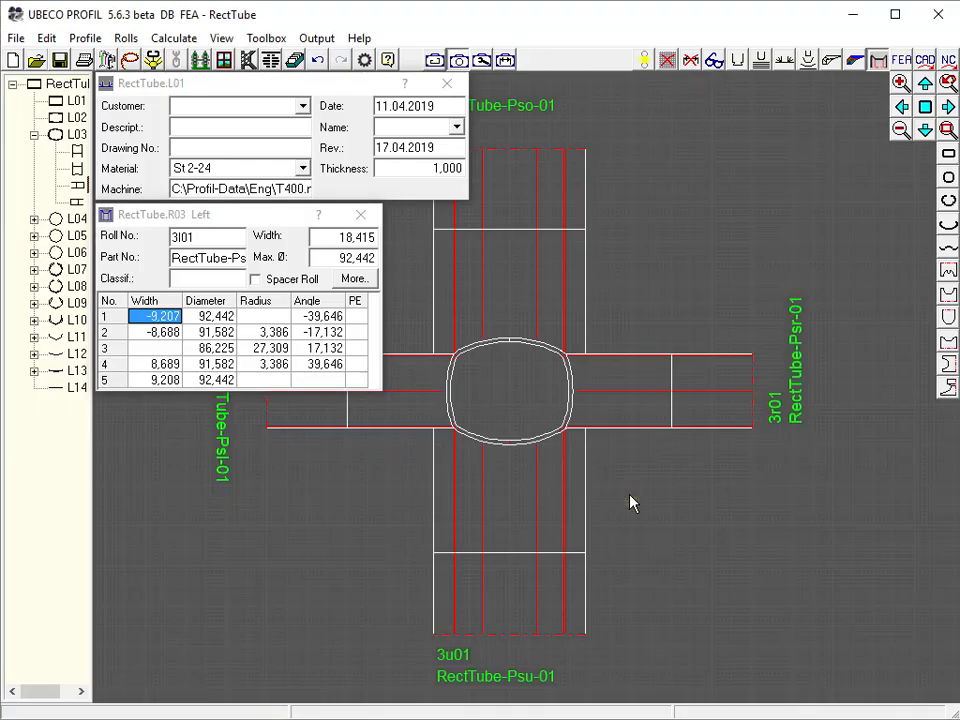
Create pass L02's bottom roll by scanning the lower profile contour between the two lower corner points
{"action": "left_click", "coordinate": [223, 62]}
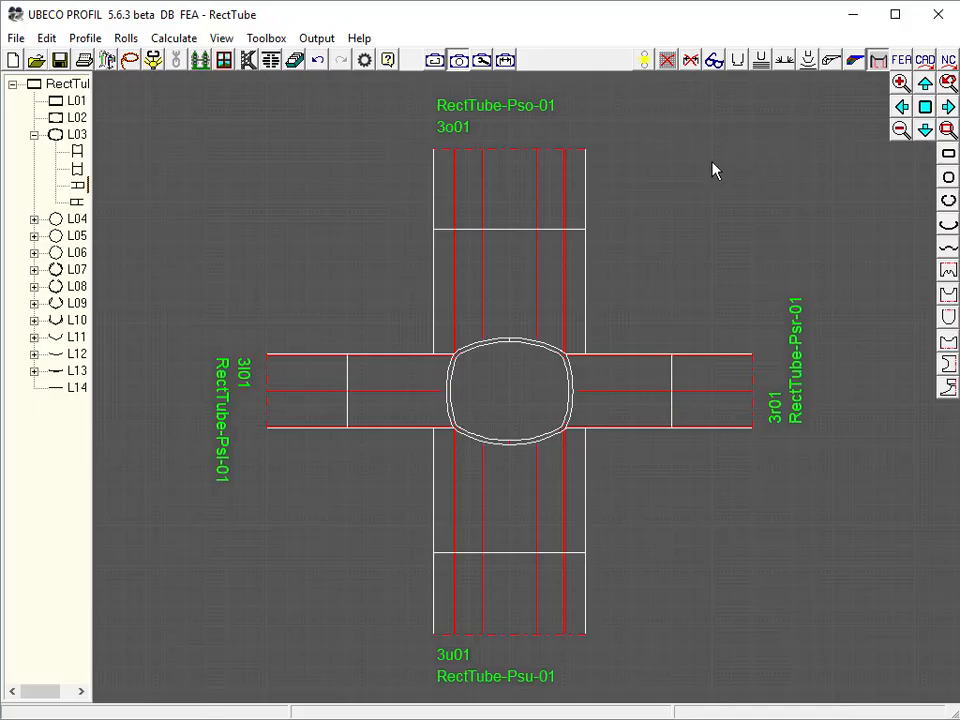
{"action": "left_click", "coordinate": [78, 117]}
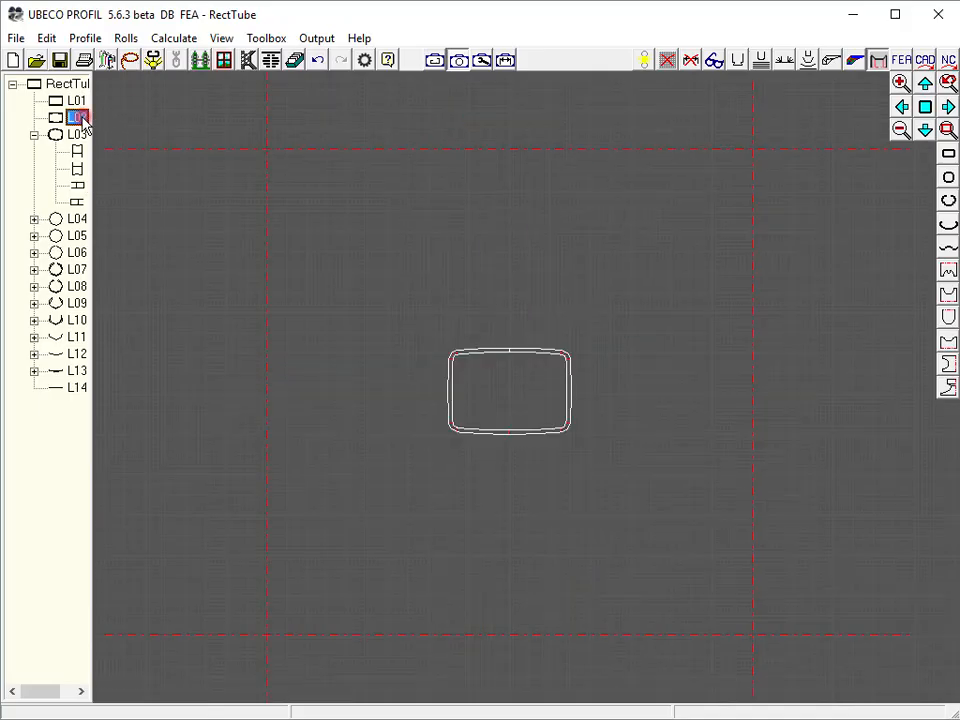
{"action": "left_click", "coordinate": [523, 636]}
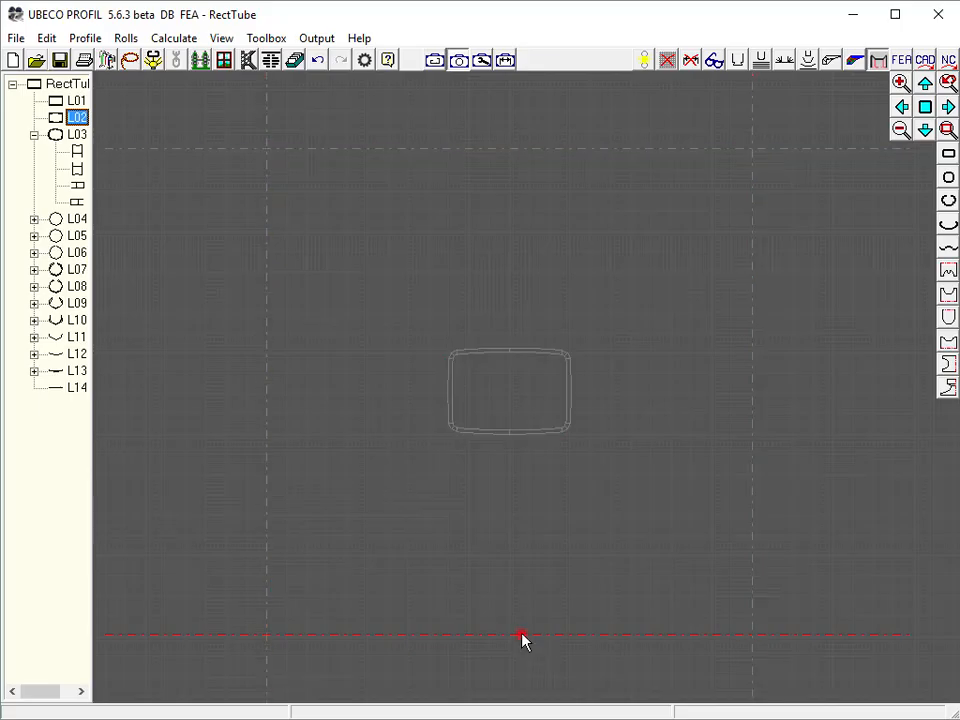
{"action": "left_click", "coordinate": [155, 62]}
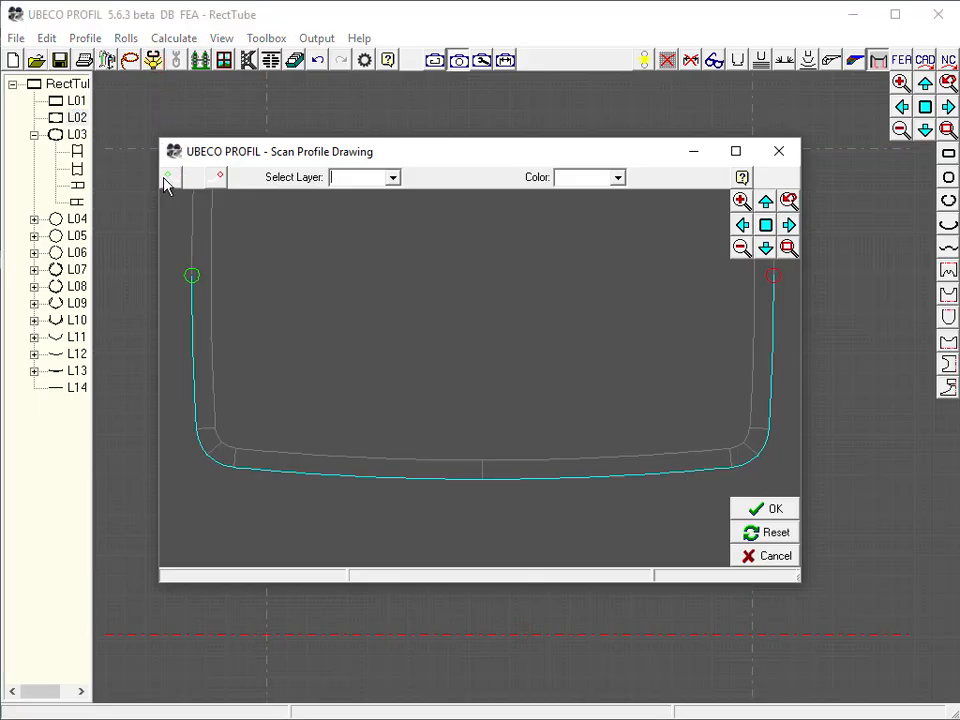
{"action": "left_click", "coordinate": [167, 177]}
{"action": "left_click", "coordinate": [209, 457]}
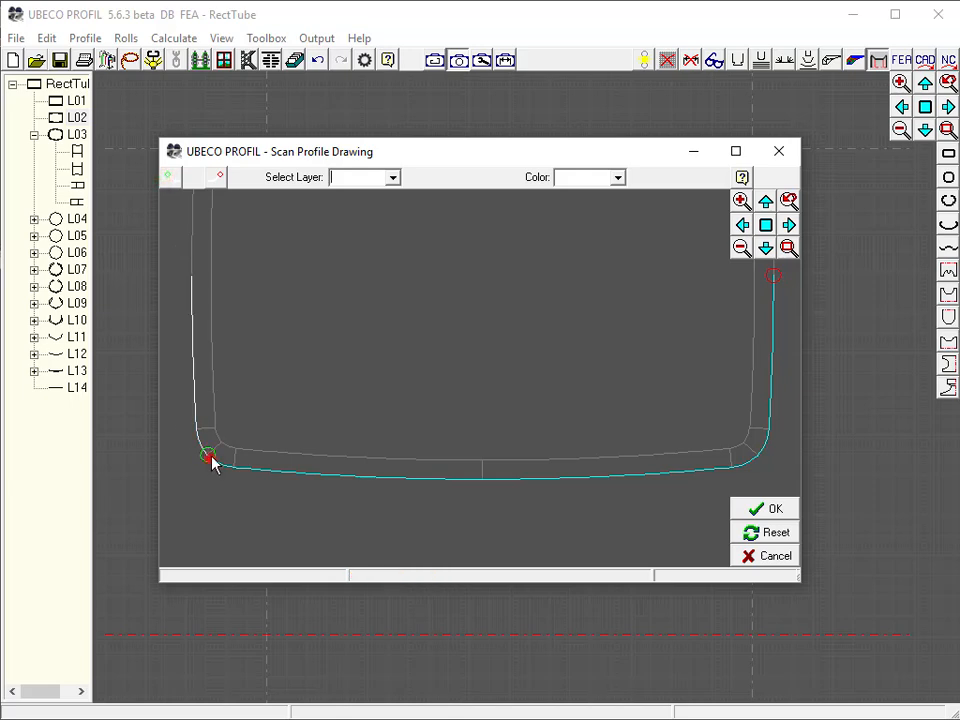
{"action": "left_click", "coordinate": [220, 177]}
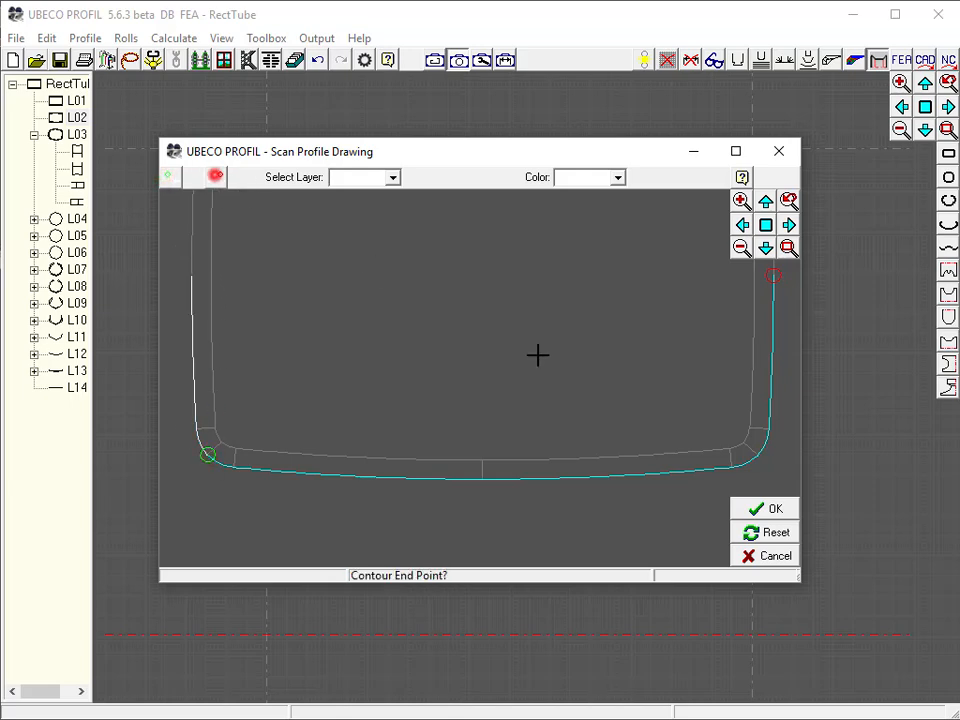
{"action": "left_click", "coordinate": [754, 460]}
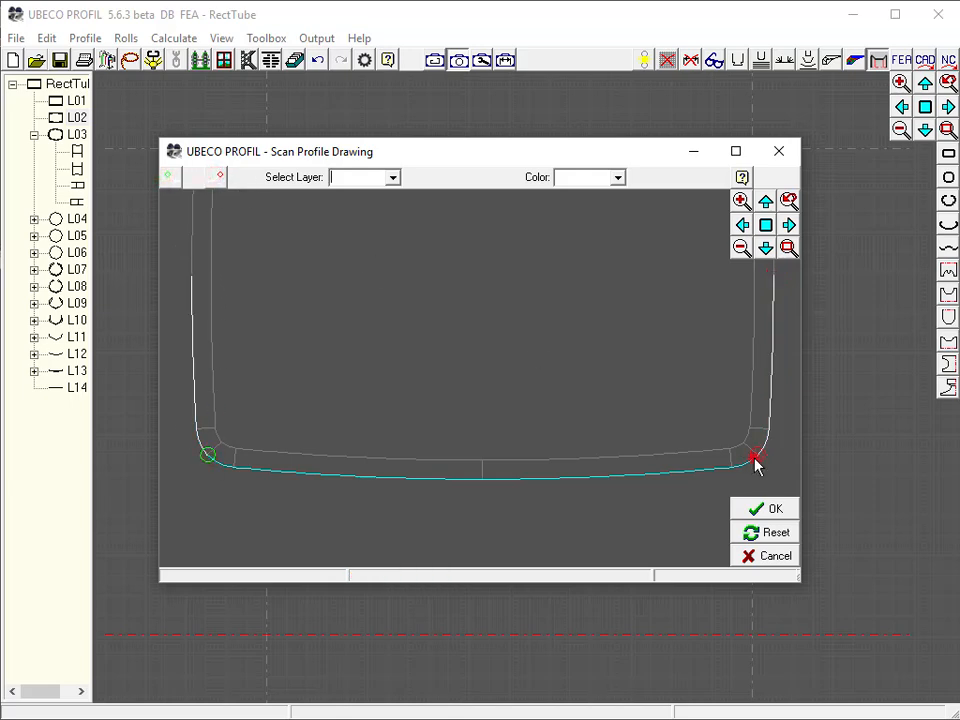
{"action": "left_click", "coordinate": [767, 512]}
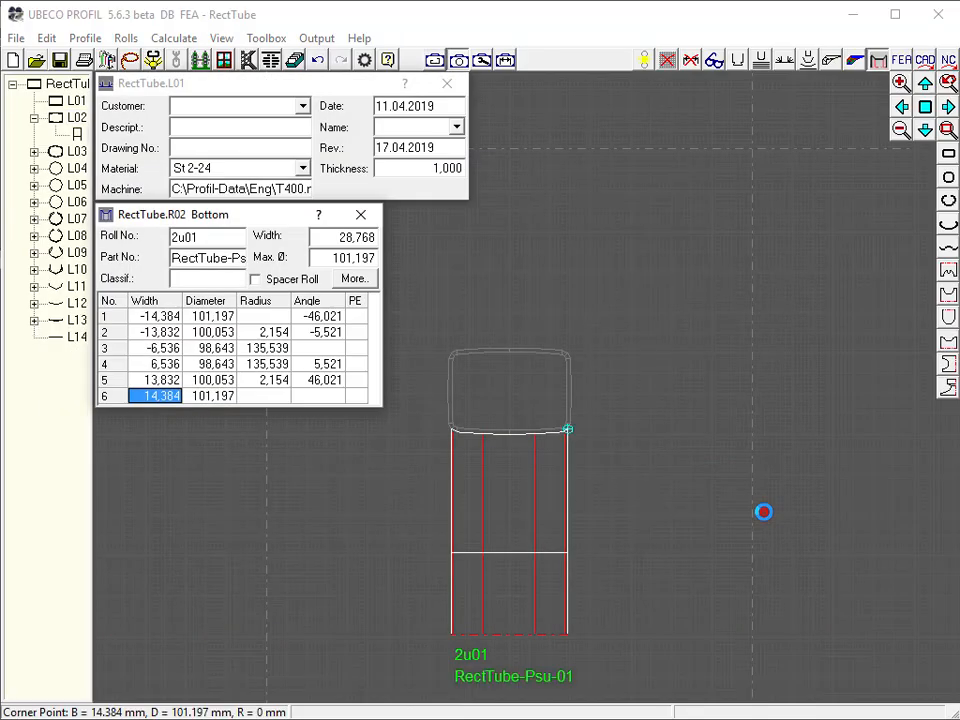
Add a 5 mm relative cylindrical extension to the bottom roll's right edge
{"action": "left_click", "coordinate": [125, 38]}
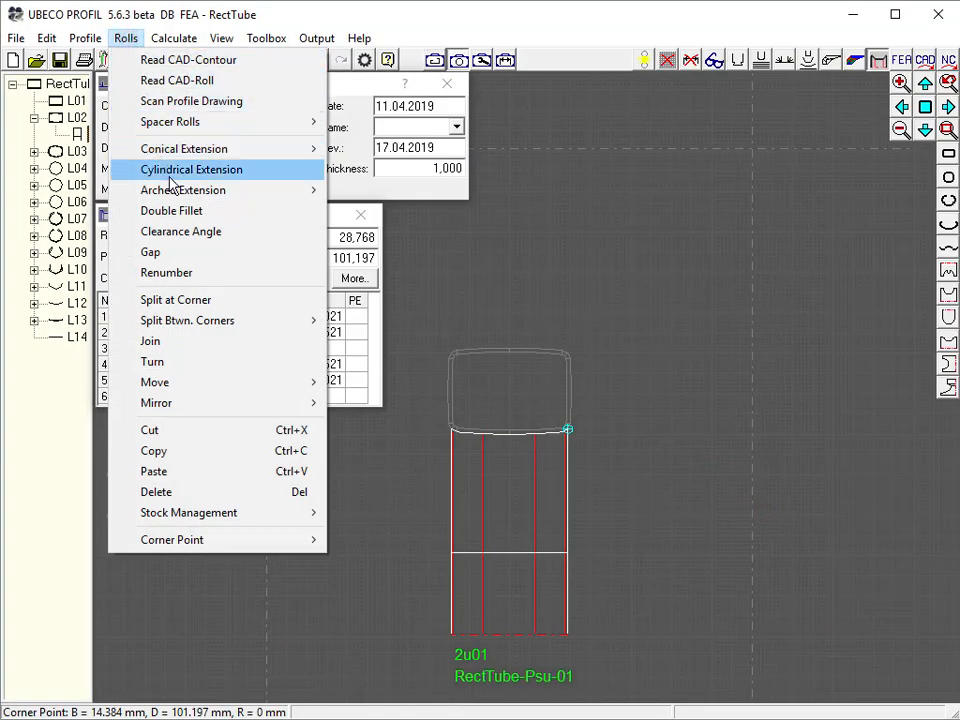
{"action": "left_click", "coordinate": [170, 179]}
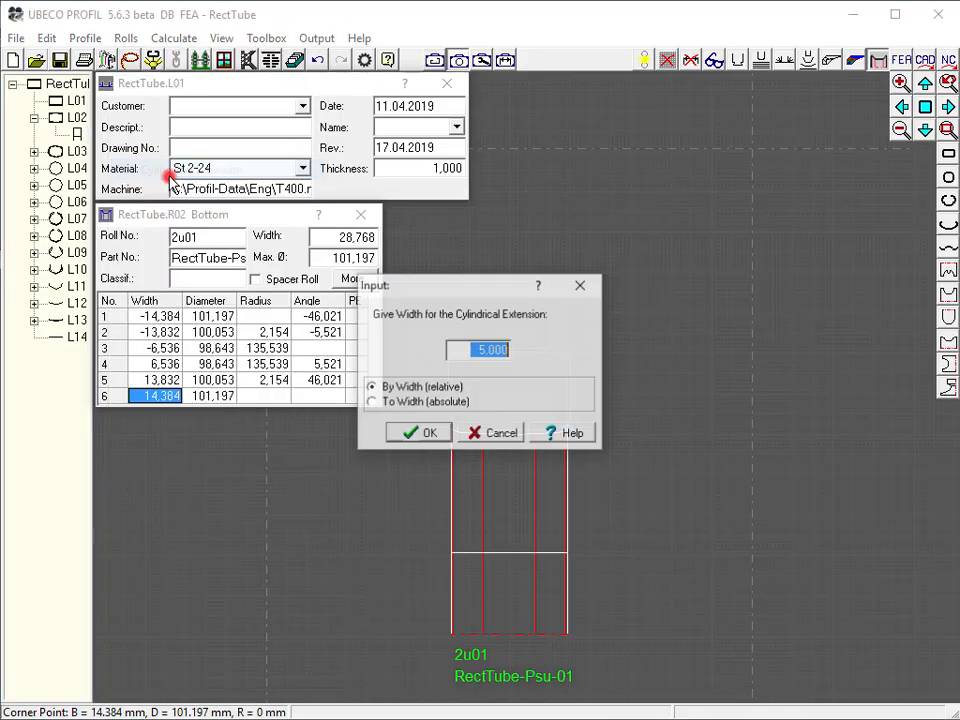
{"action": "left_click", "coordinate": [415, 434]}
Add a 5 mm relative cylindrical extension to the bottom roll's left edge
{"action": "left_click", "coordinate": [158, 316]}
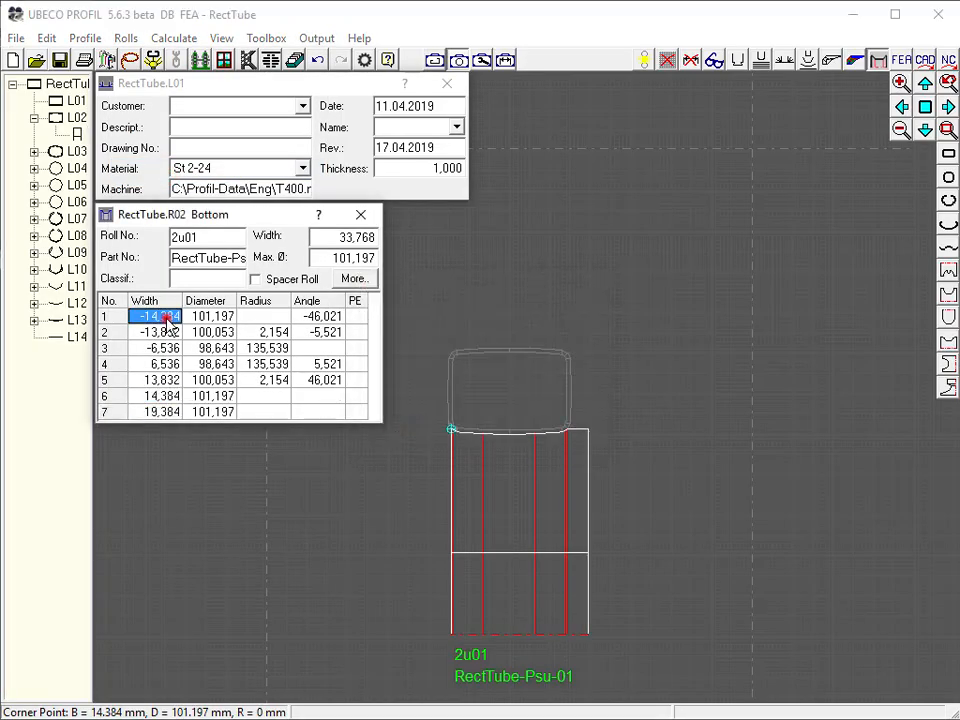
{"action": "left_click", "coordinate": [125, 38]}
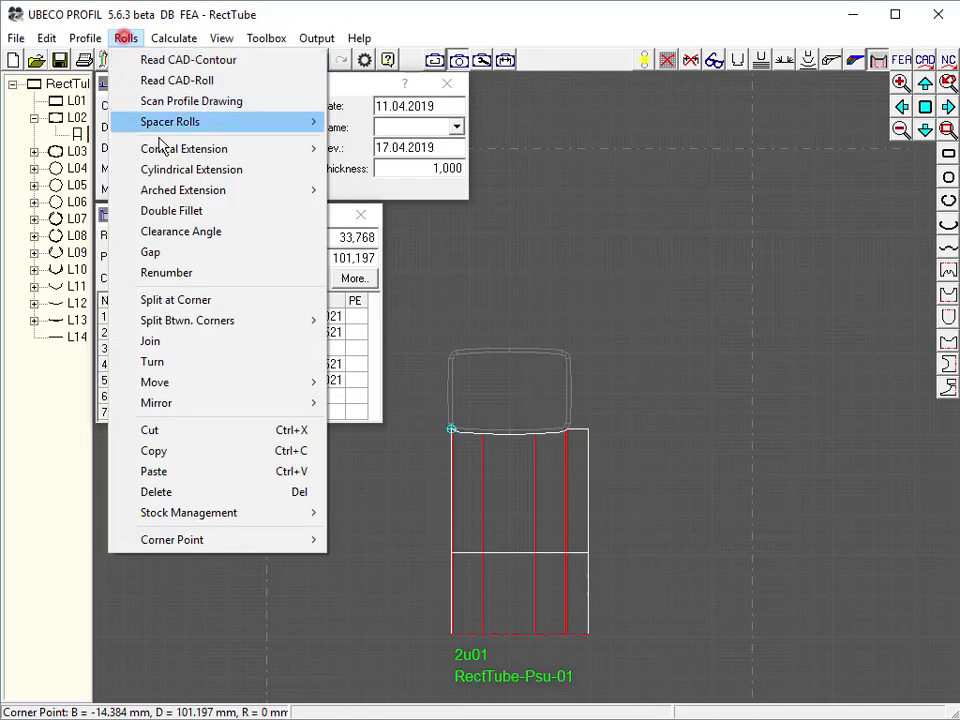
{"action": "left_click", "coordinate": [165, 167]}
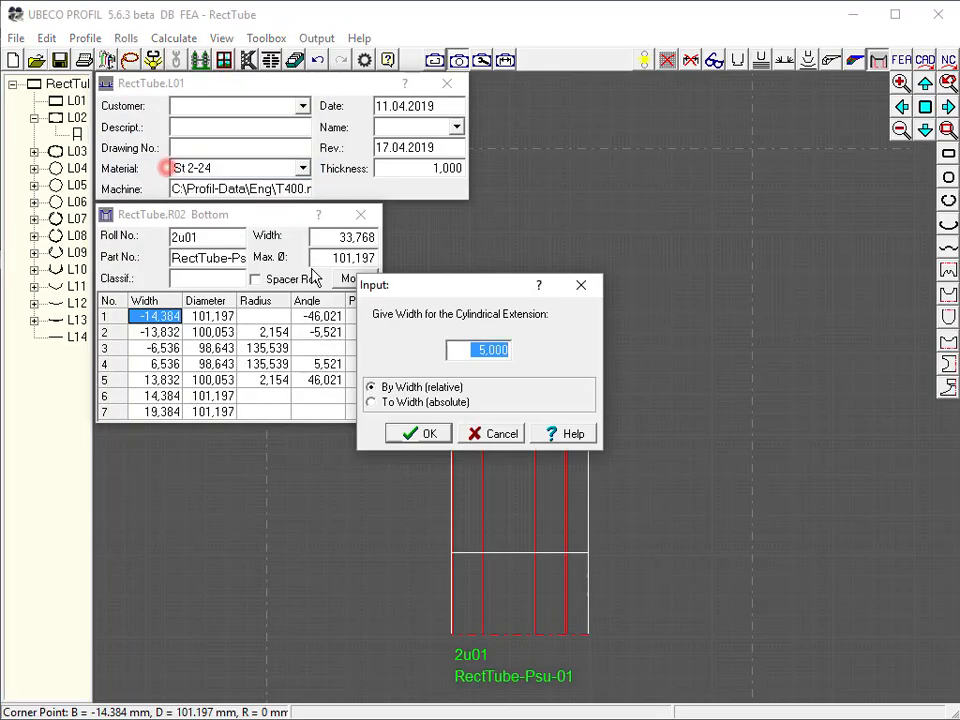
{"action": "left_click", "coordinate": [425, 434]}
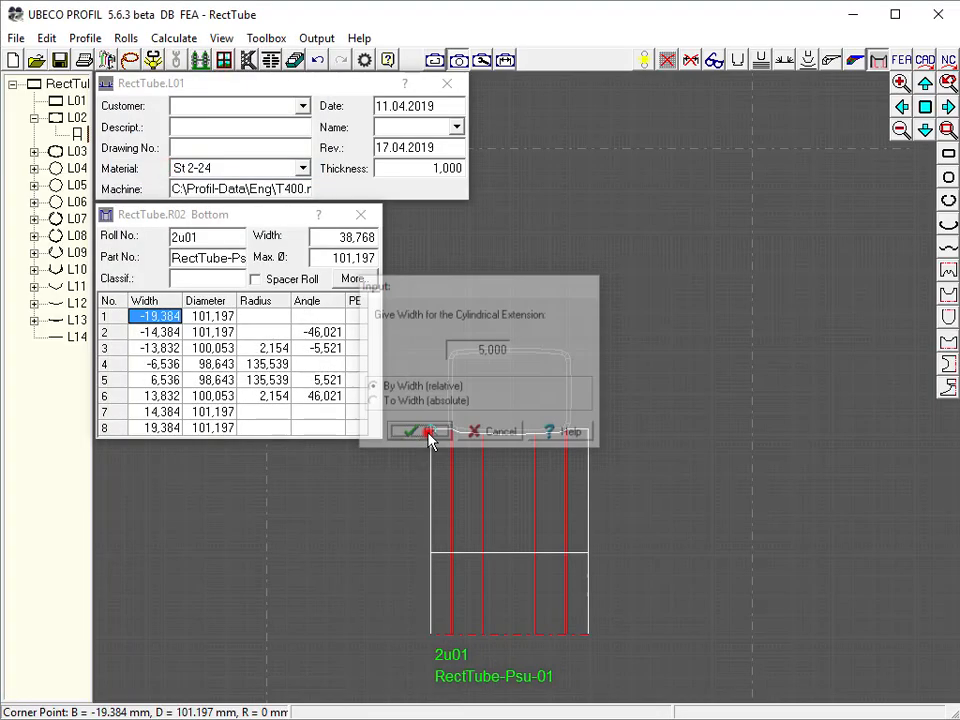
Create pass L02's top roll by scanning the upper profile contour between the two upper corner points
{"action": "left_click", "coordinate": [542, 152]}
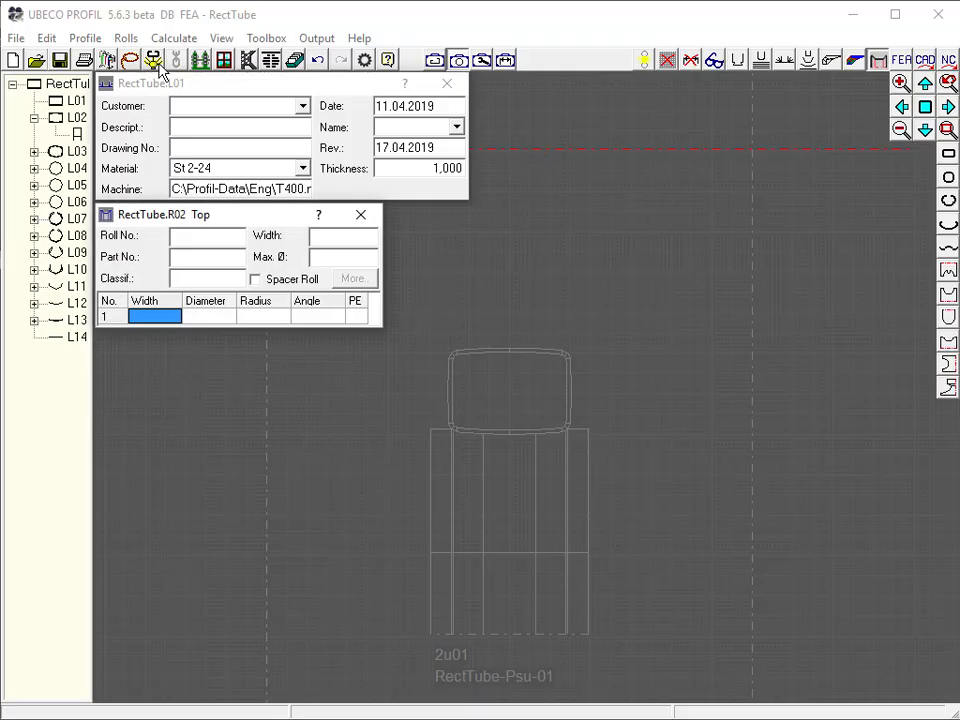
{"action": "left_click", "coordinate": [155, 61]}
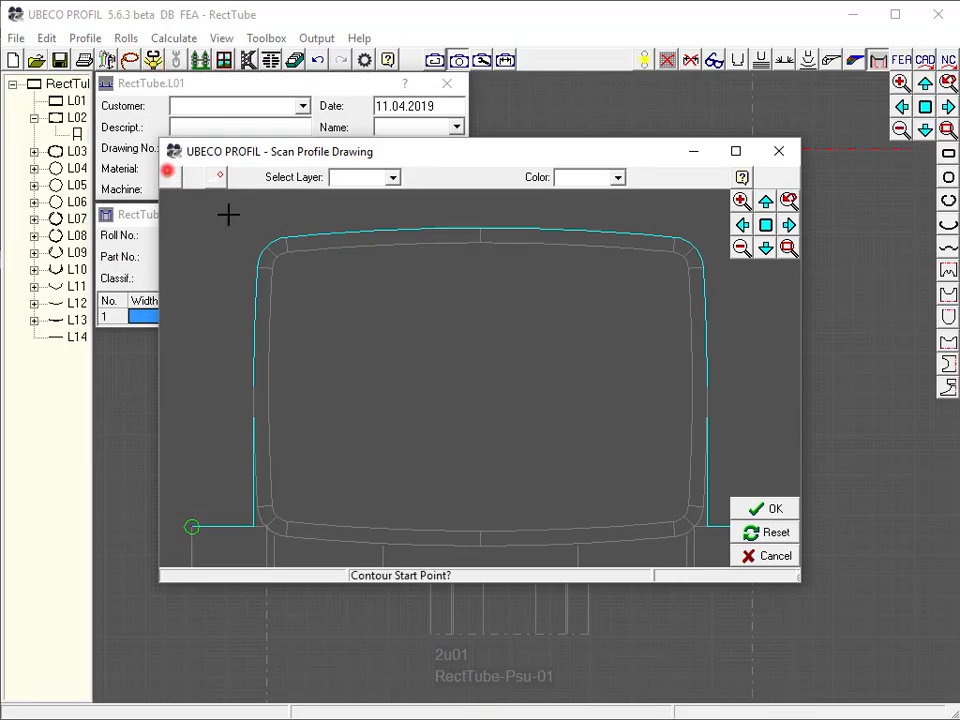
{"action": "left_click", "coordinate": [266, 249]}
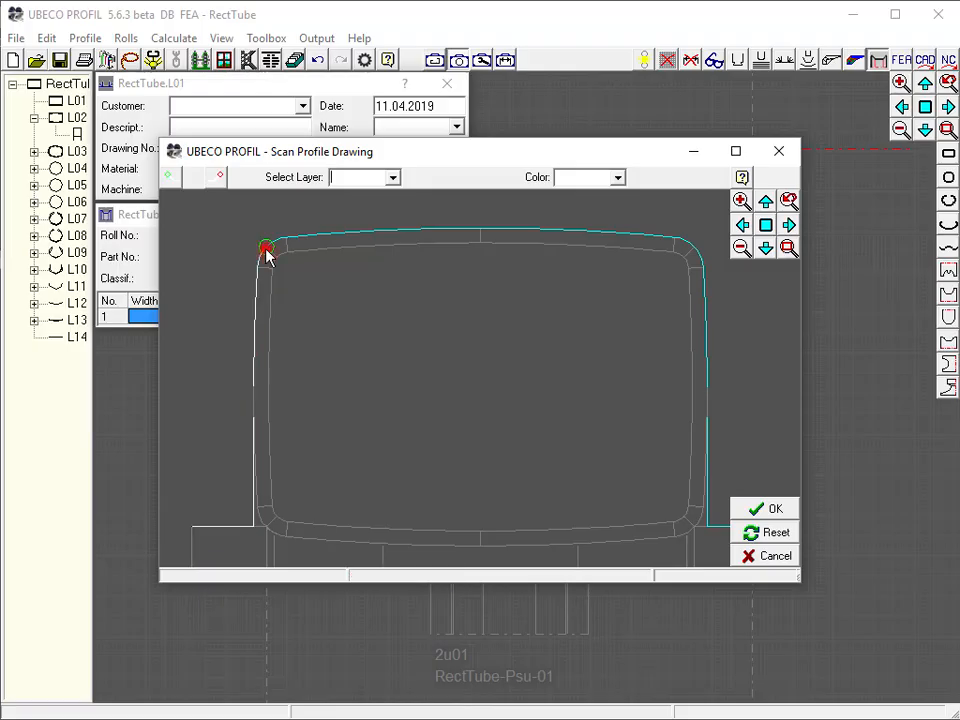
{"action": "left_click", "coordinate": [692, 246]}
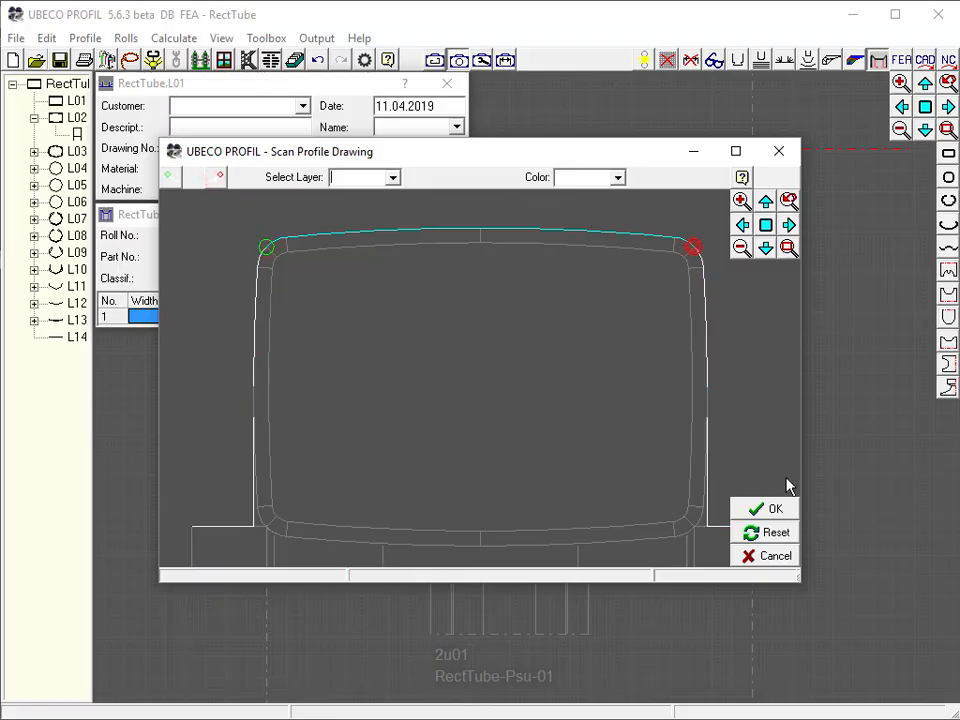
{"action": "left_click", "coordinate": [777, 510]}
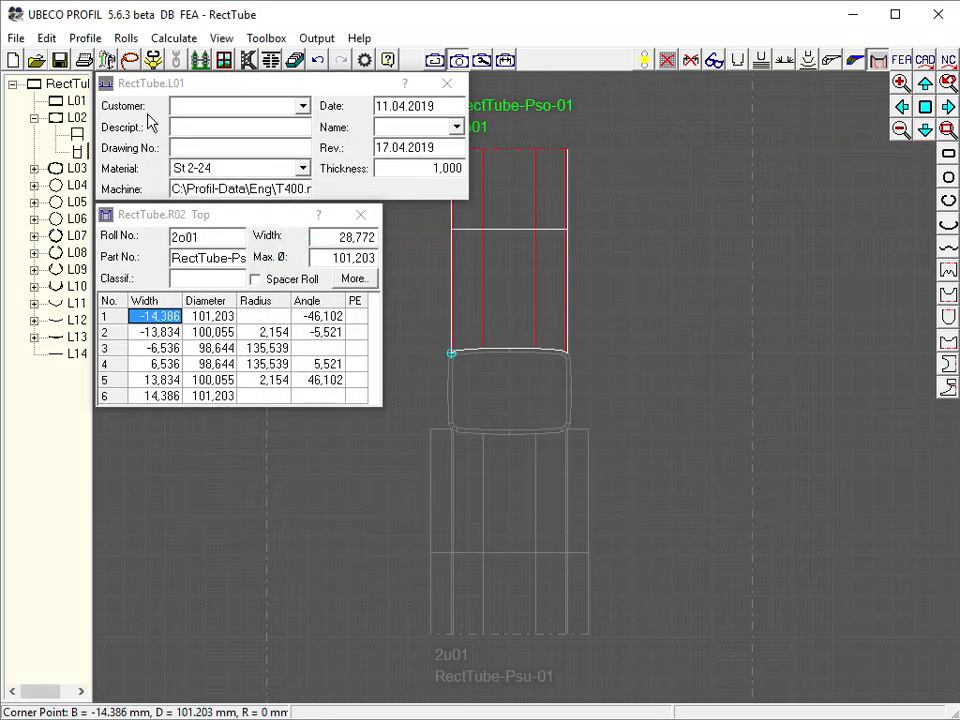
Add 5 mm relative cylindrical extensions to both the left and right edges of the top roll
{"action": "left_click", "coordinate": [126, 38]}
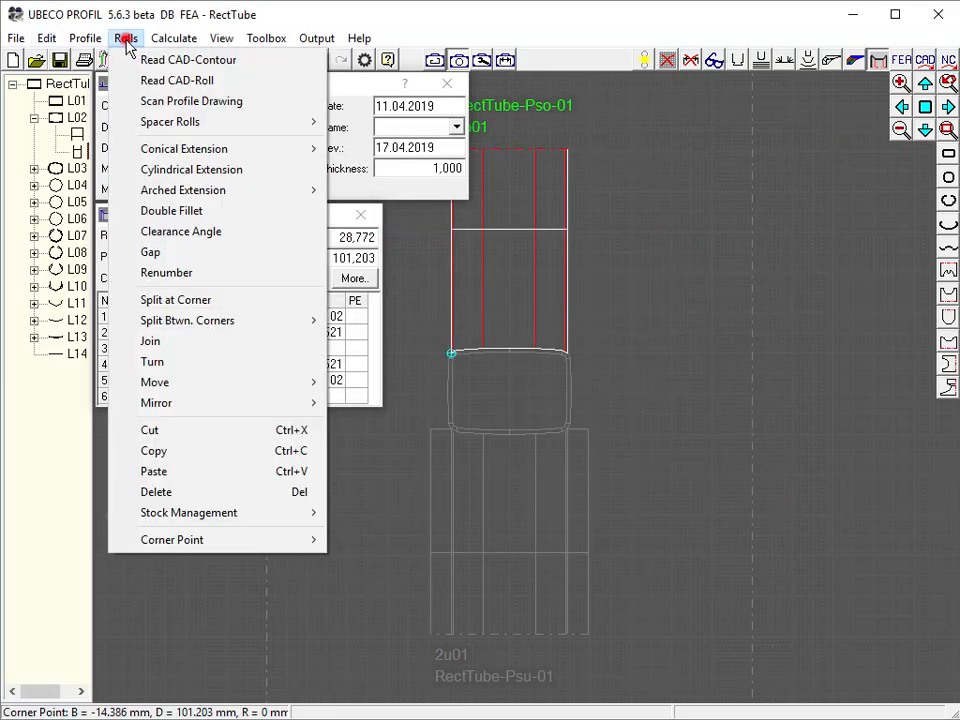
{"action": "left_click", "coordinate": [152, 169]}
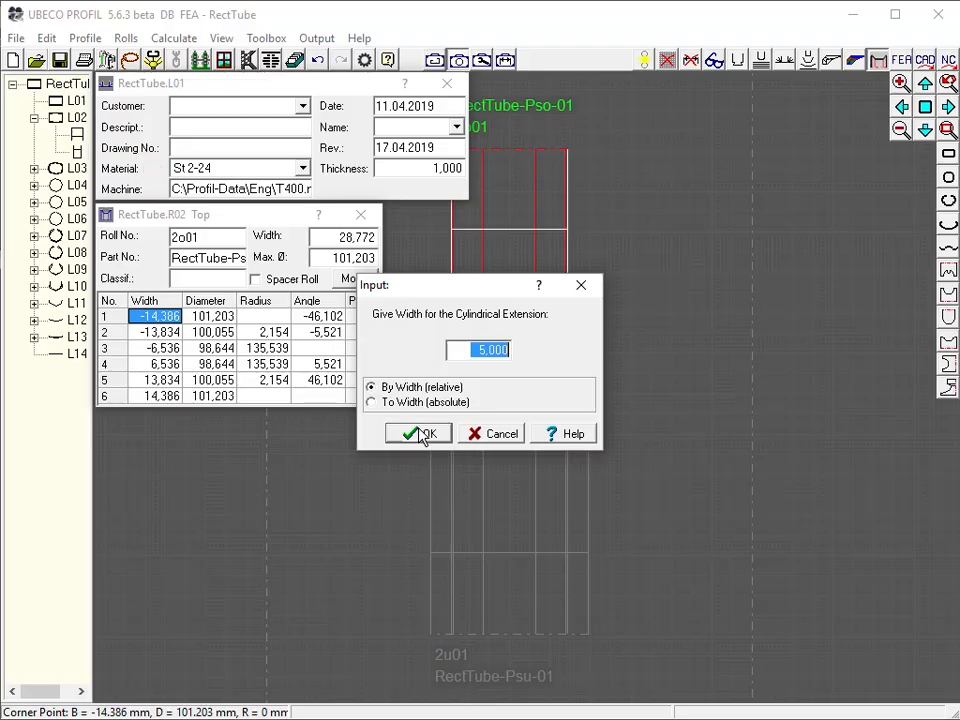
{"action": "left_click", "coordinate": [422, 435]}
{"action": "left_click", "coordinate": [163, 415]}
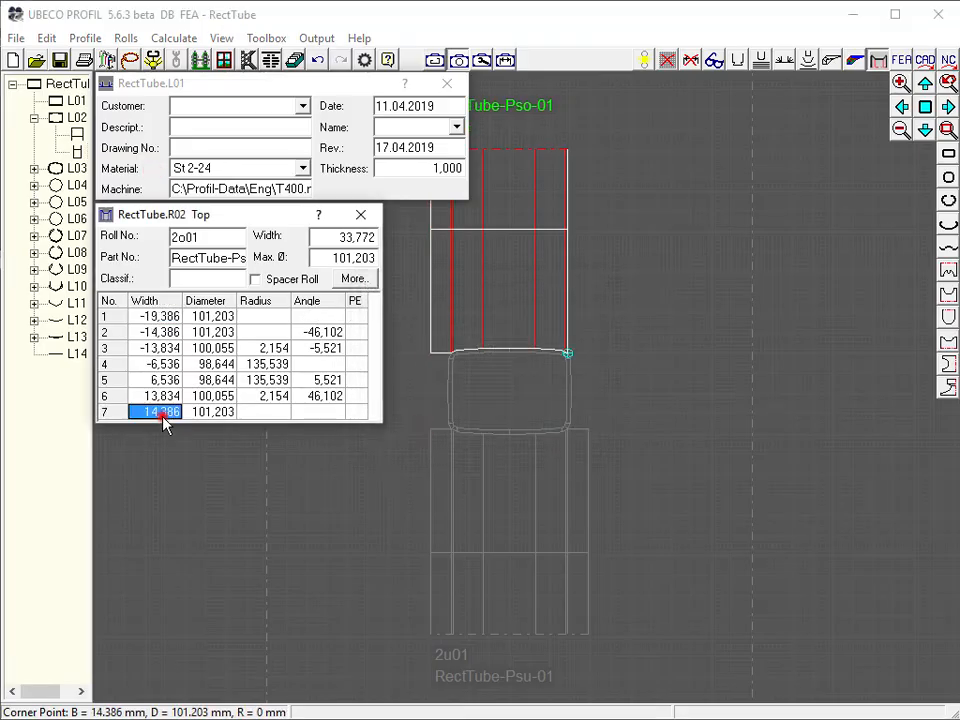
{"action": "left_click", "coordinate": [127, 39]}
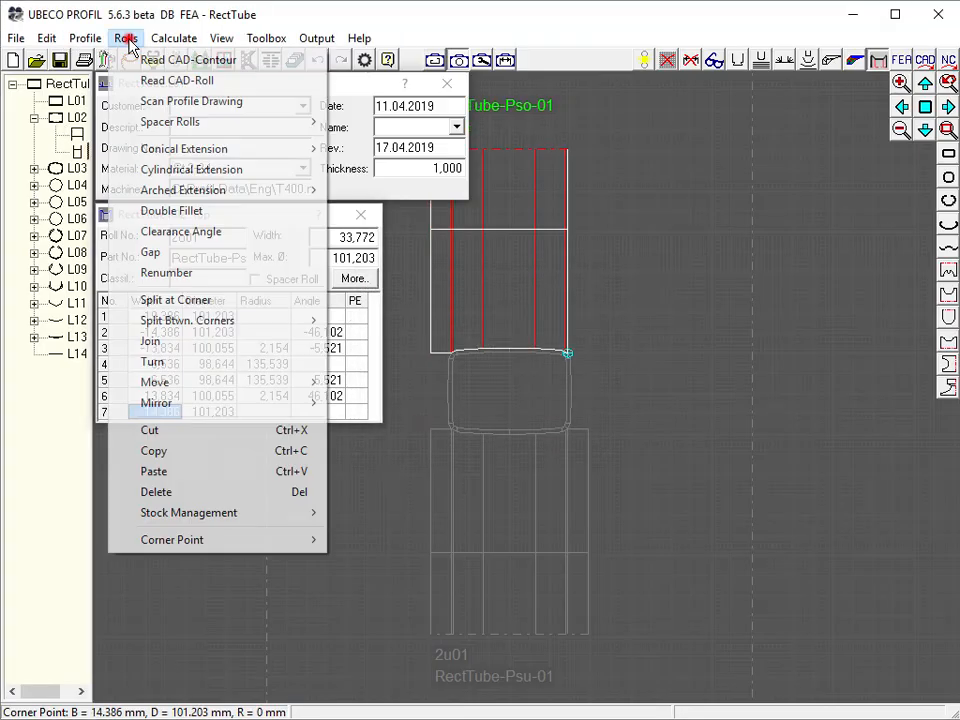
{"action": "left_click", "coordinate": [155, 170]}
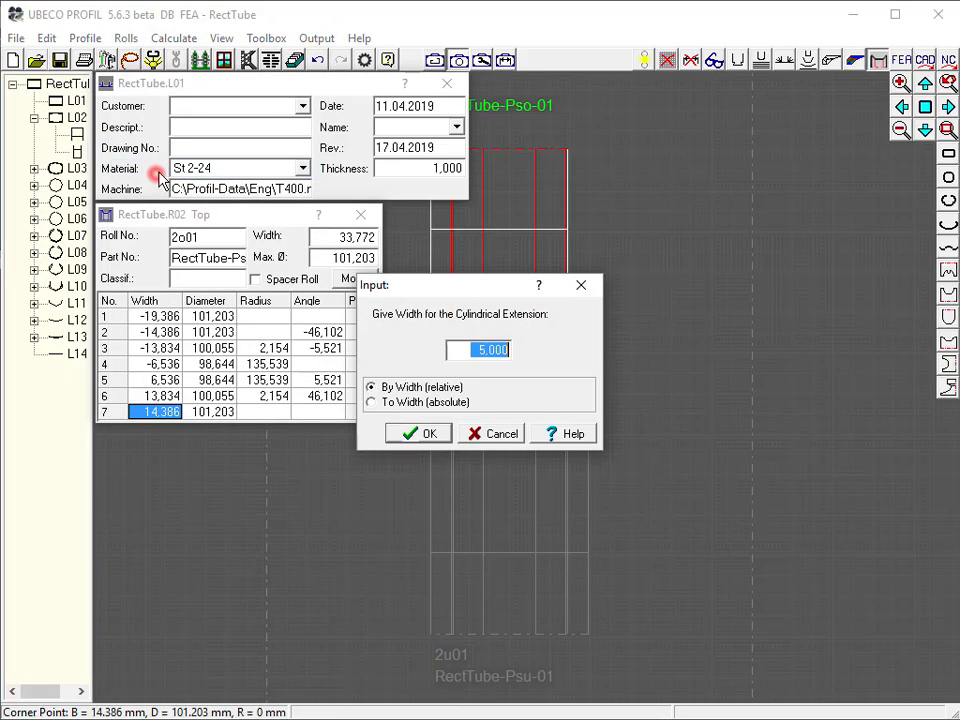
{"action": "left_click", "coordinate": [435, 443]}
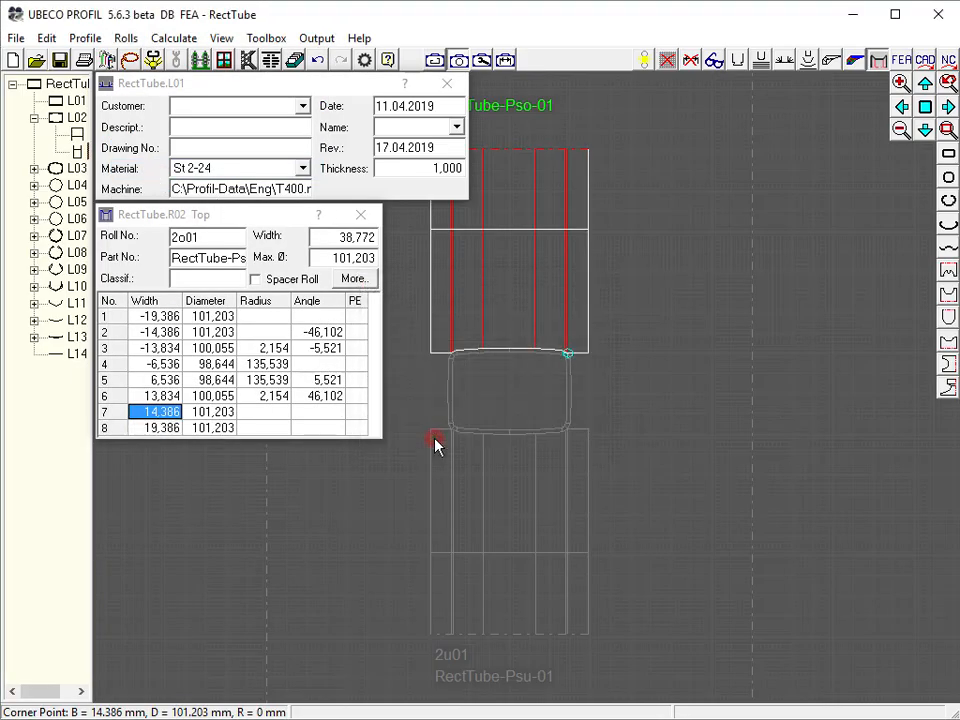
Create pass L02's right side roll by scanning the right profile contour from the lower-right to the upper-right corner
{"action": "left_click", "coordinate": [751, 384]}
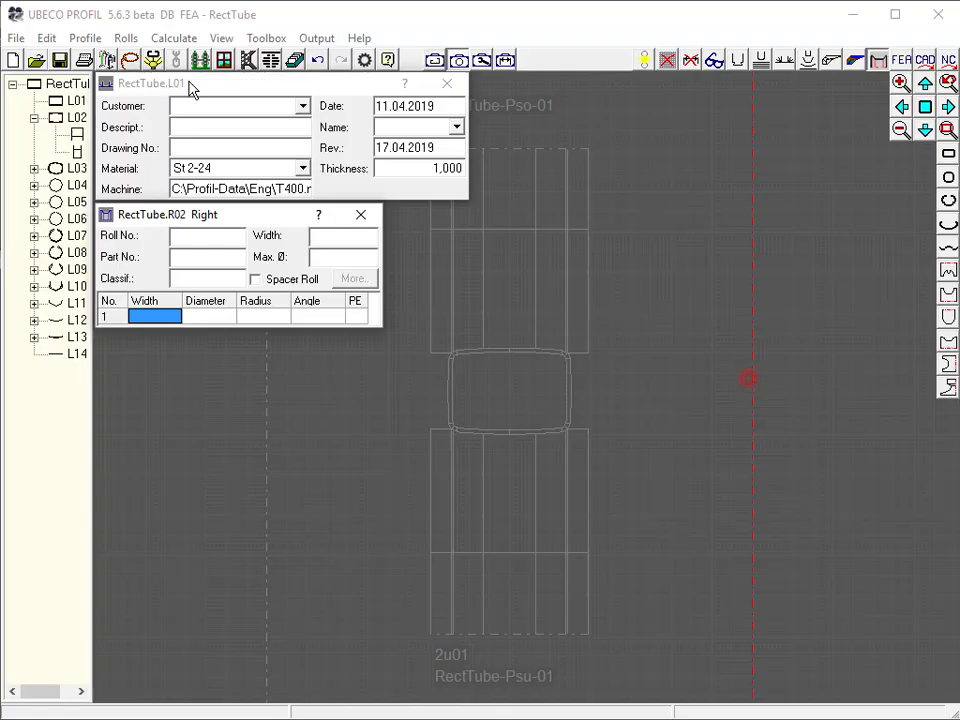
{"action": "left_click", "coordinate": [156, 61]}
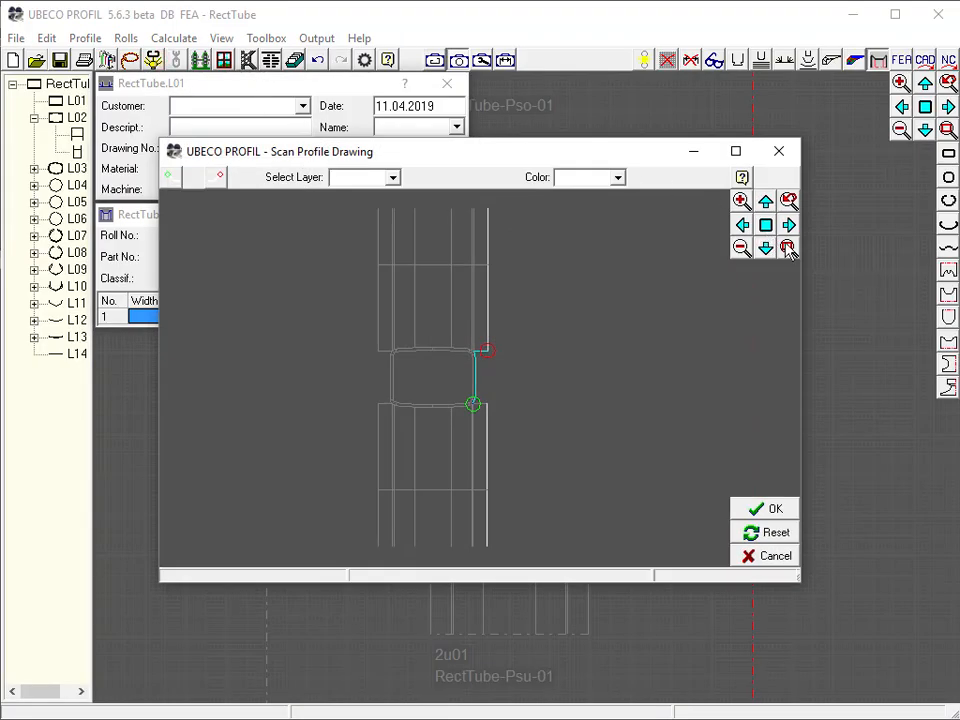
{"action": "left_click", "coordinate": [787, 248]}
{"action": "left_click", "coordinate": [444, 416]}
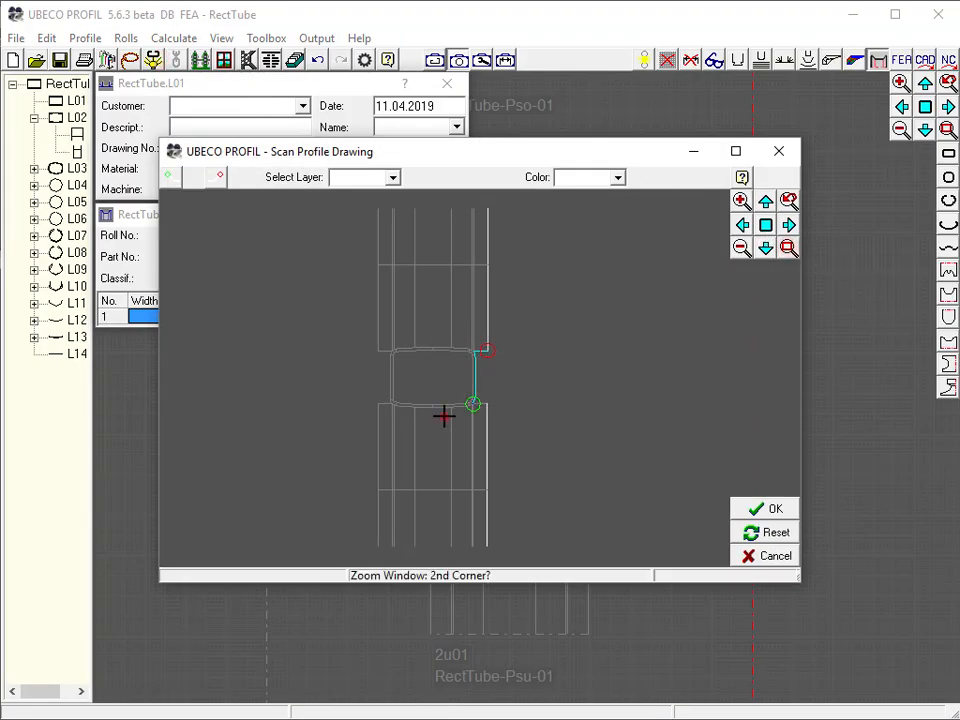
{"action": "left_click", "coordinate": [505, 329]}
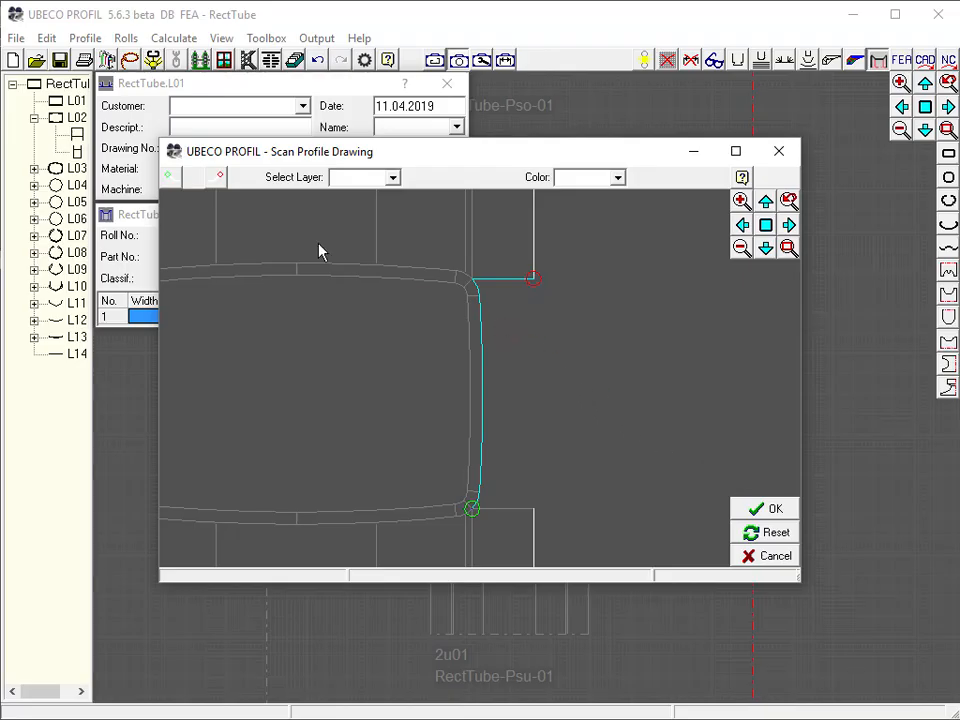
{"action": "left_click", "coordinate": [220, 175]}
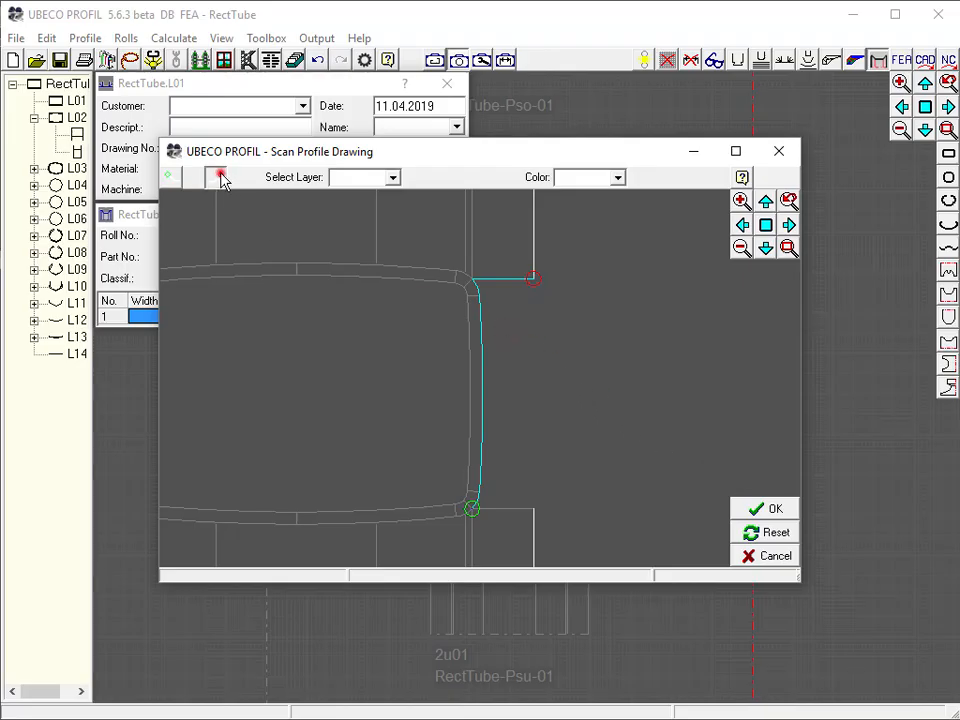
{"action": "left_click", "coordinate": [474, 280]}
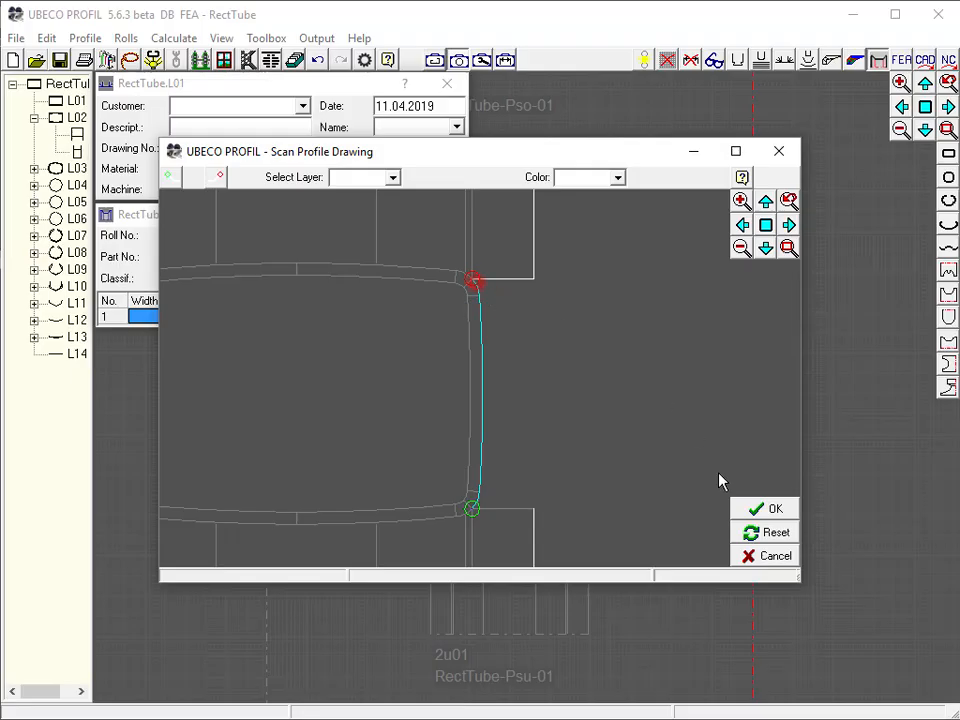
{"action": "left_click", "coordinate": [767, 510]}
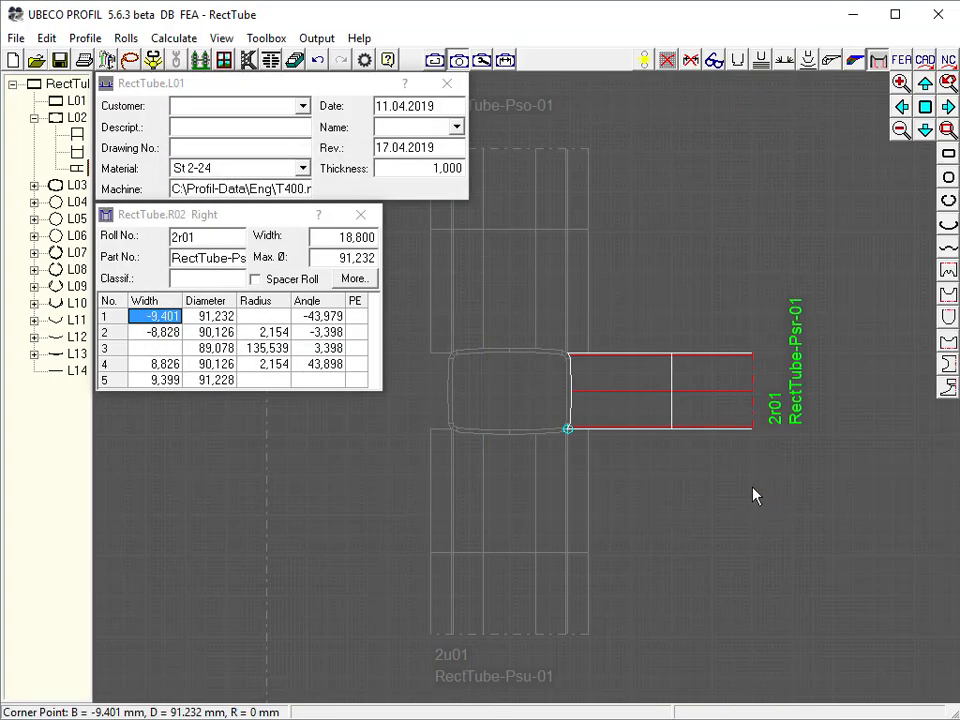
Create pass L02's left side roll by mirroring the right roll to the opposite axle
{"action": "left_click", "coordinate": [126, 37]}
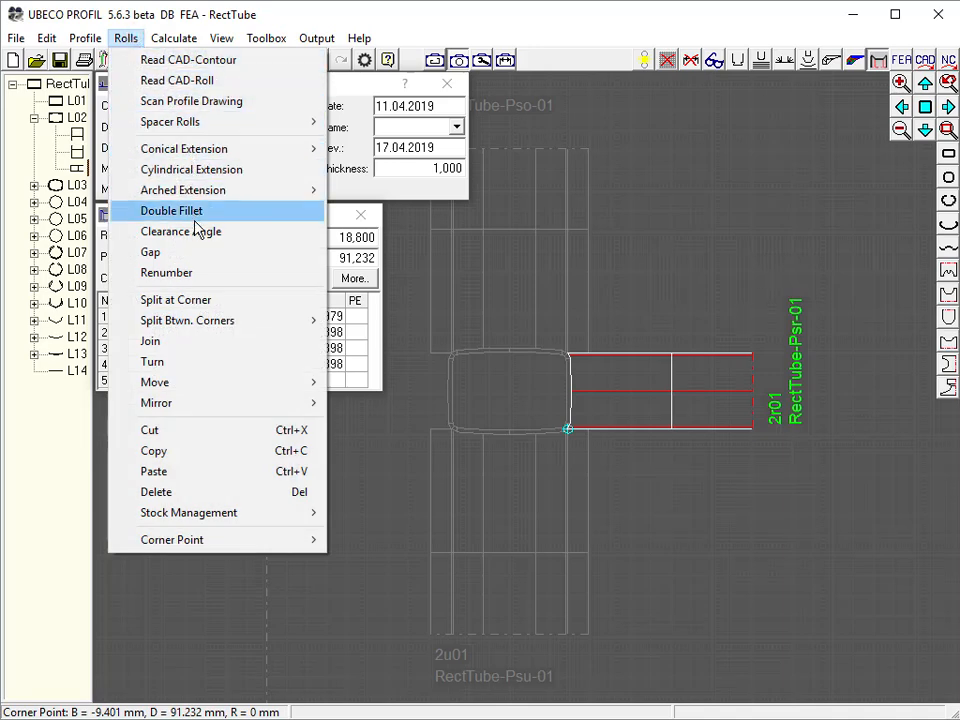
{"action": "mouse_move", "coordinate": [303, 403]}
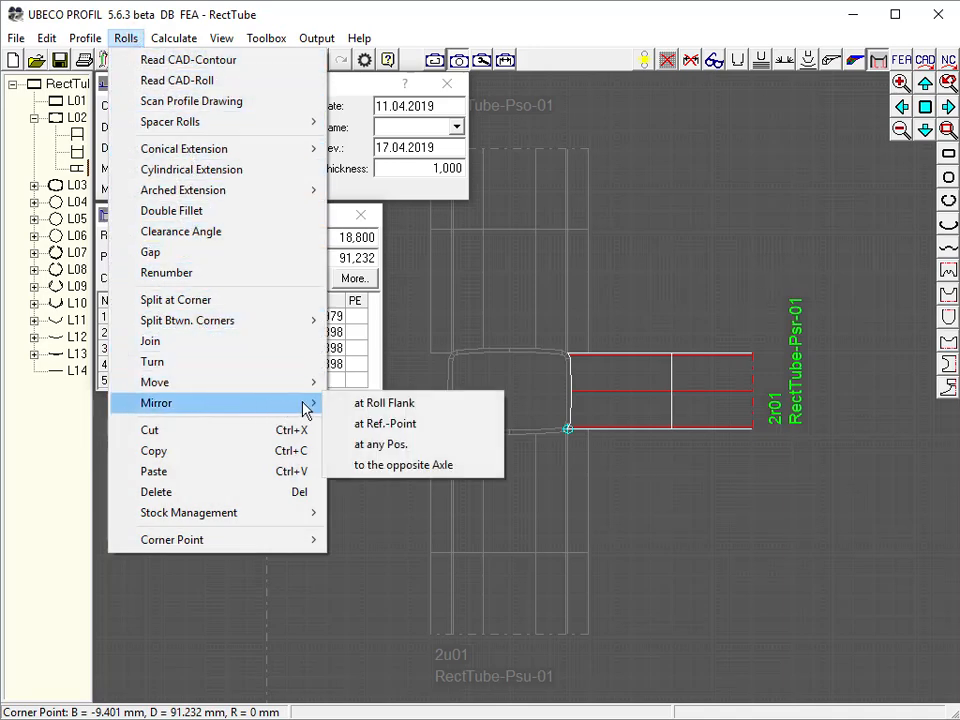
{"action": "left_click", "coordinate": [388, 466]}
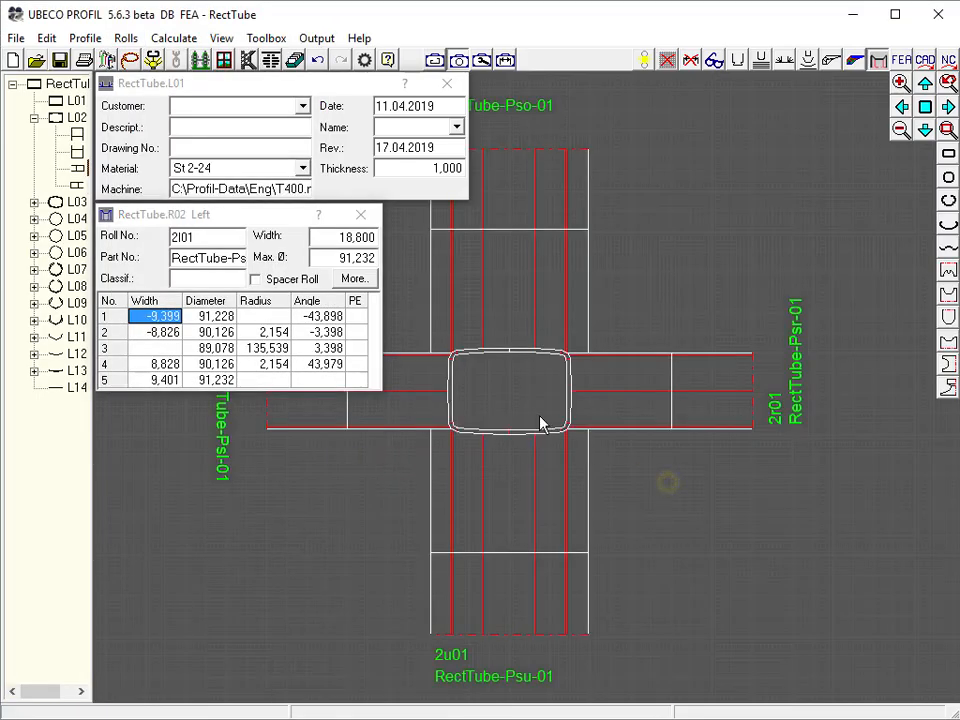
{"action": "left_click", "coordinate": [224, 60]}
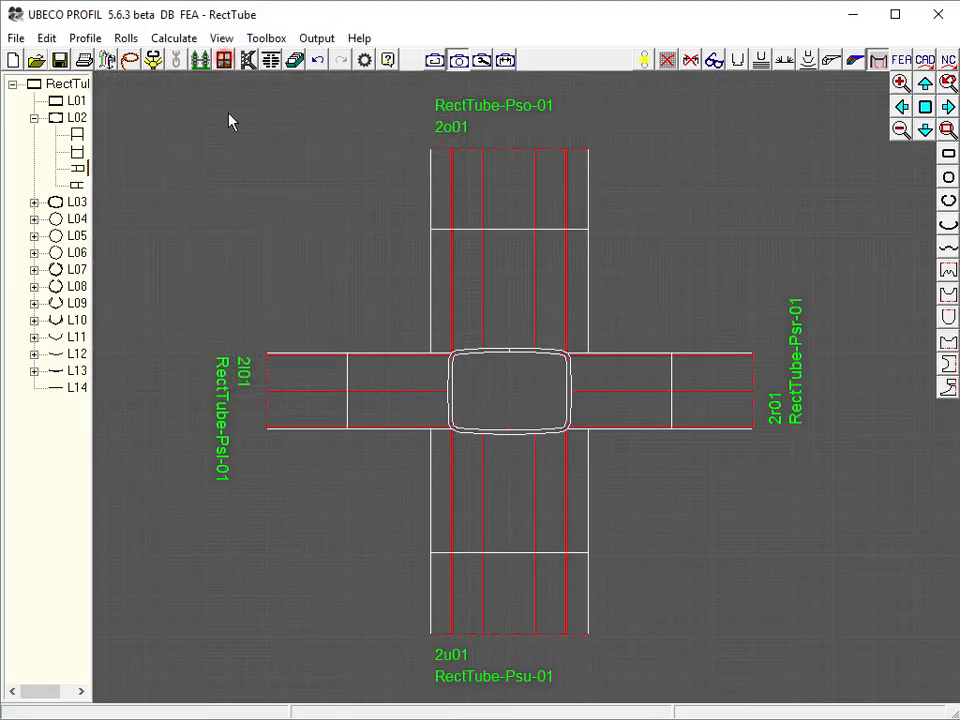
Create pass L01's bottom roll by scanning the lower profile contour between the two lower corner points
{"action": "left_click", "coordinate": [77, 101]}
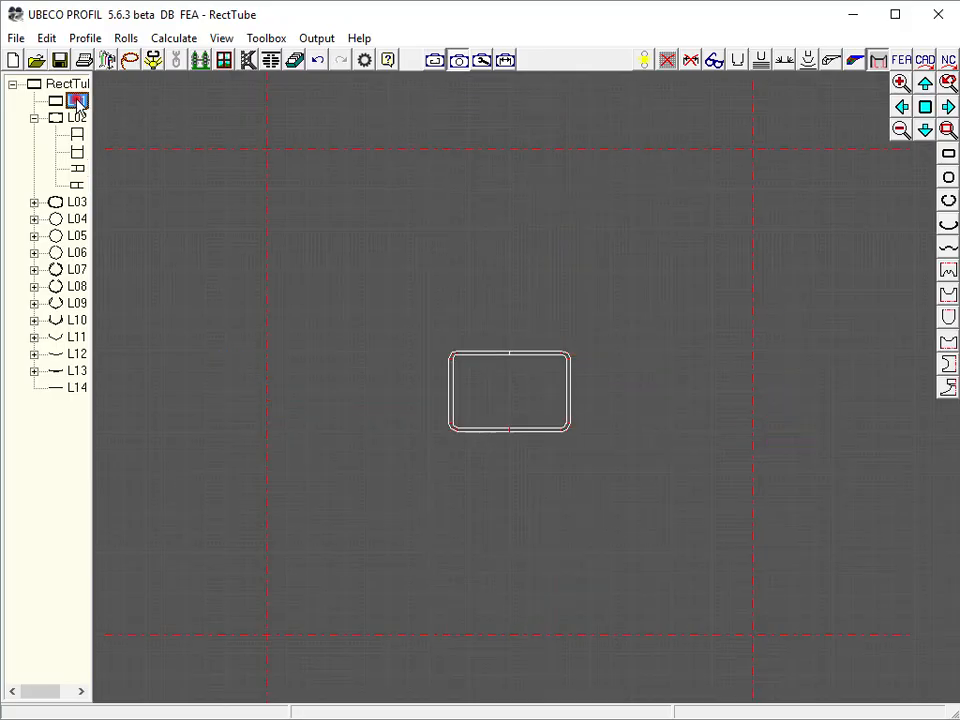
{"action": "left_click", "coordinate": [513, 631]}
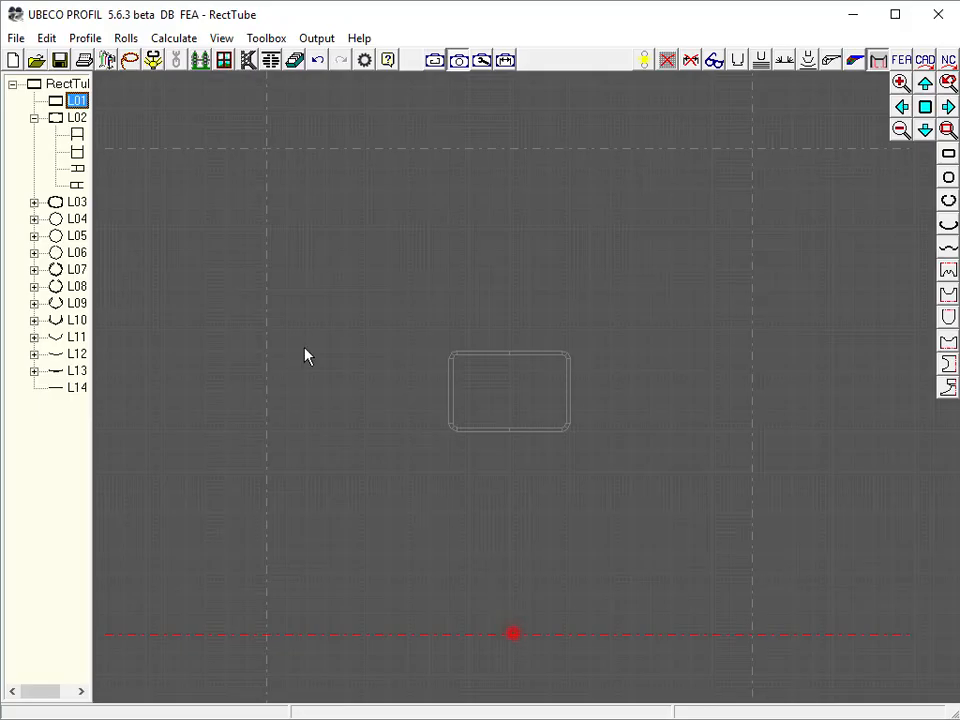
{"action": "left_click", "coordinate": [153, 60]}
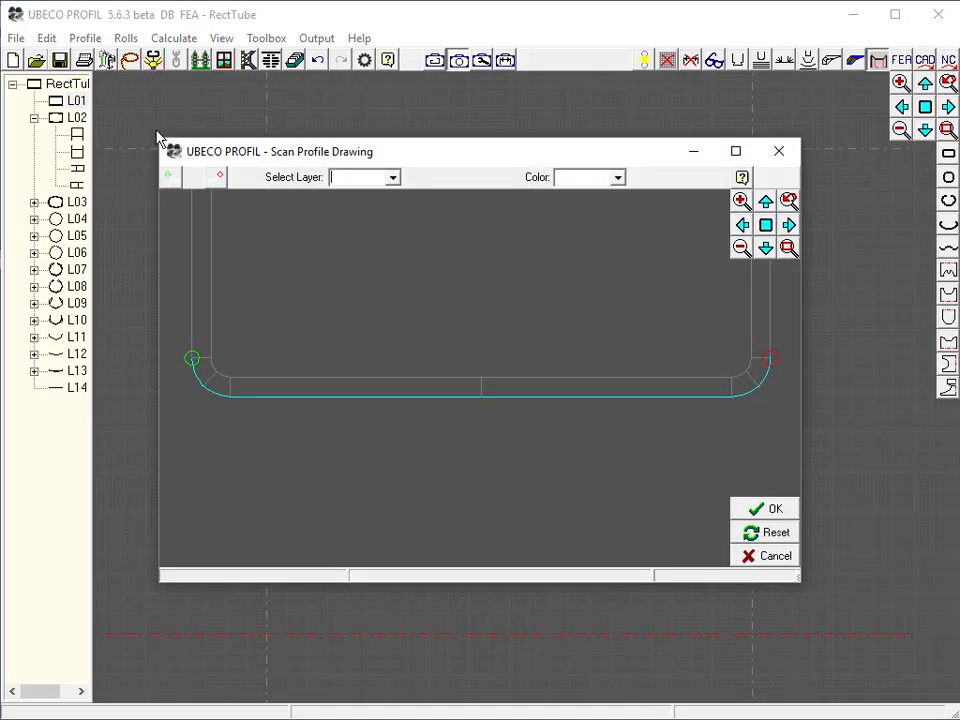
{"action": "left_click", "coordinate": [172, 178]}
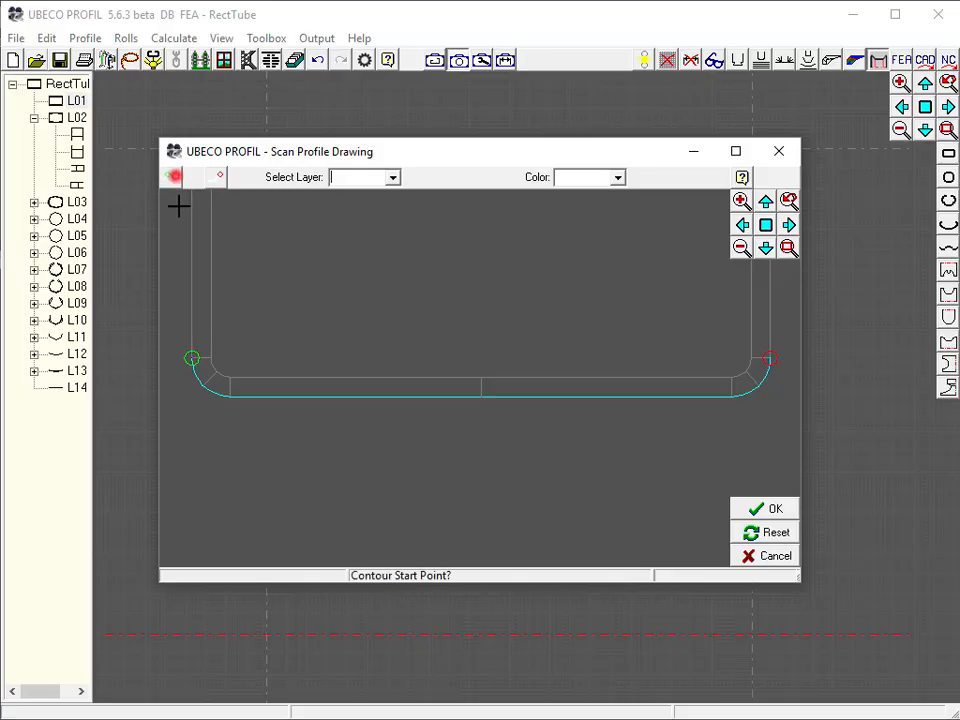
{"action": "left_click", "coordinate": [201, 385]}
{"action": "left_click", "coordinate": [219, 180]}
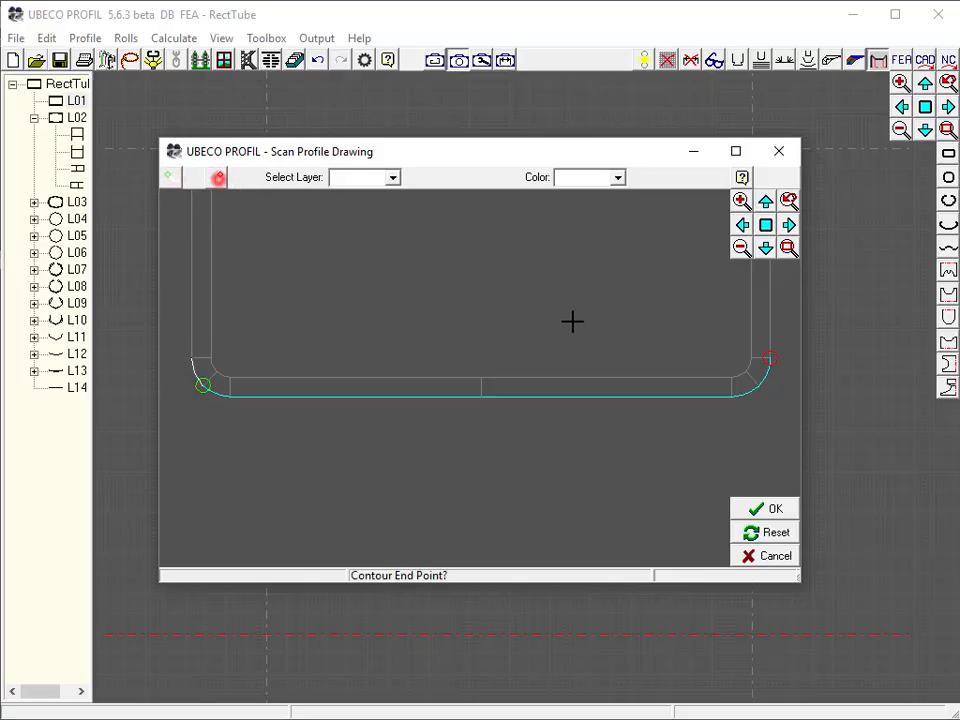
{"action": "left_click", "coordinate": [759, 386]}
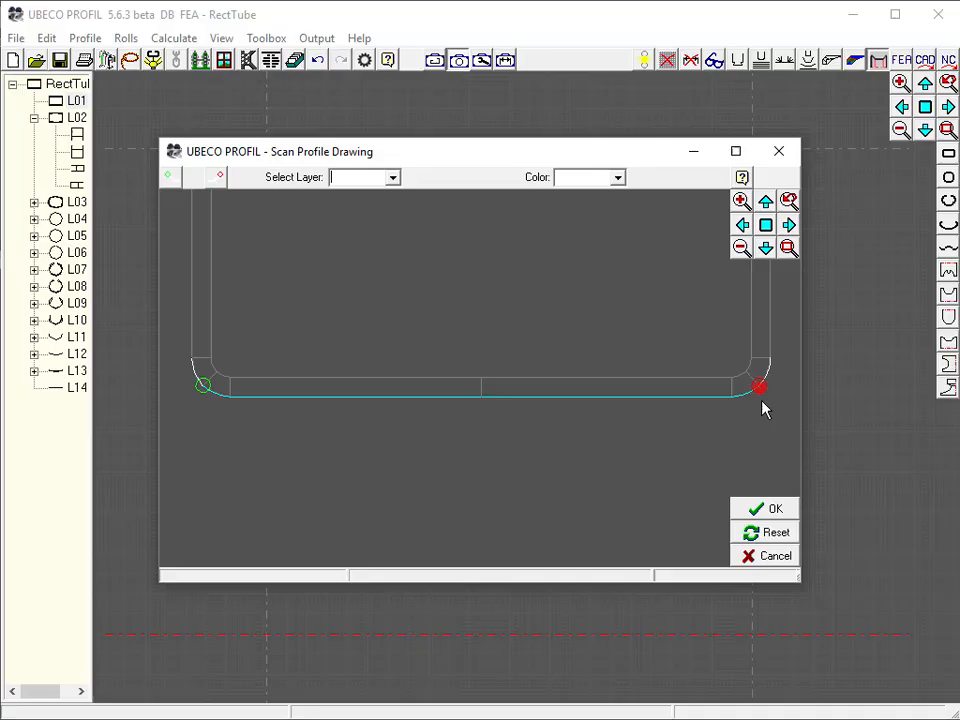
{"action": "left_click", "coordinate": [764, 516]}
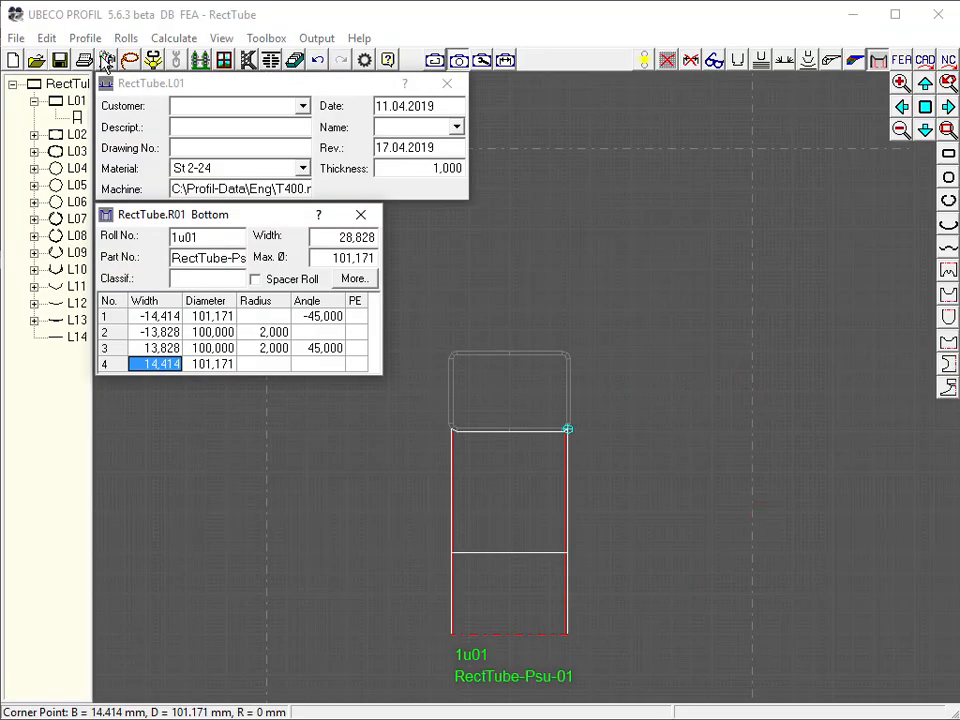
Add 5 mm relative cylindrical extensions to both the right and left edges of pass L01's bottom roll
{"action": "left_click", "coordinate": [128, 38]}
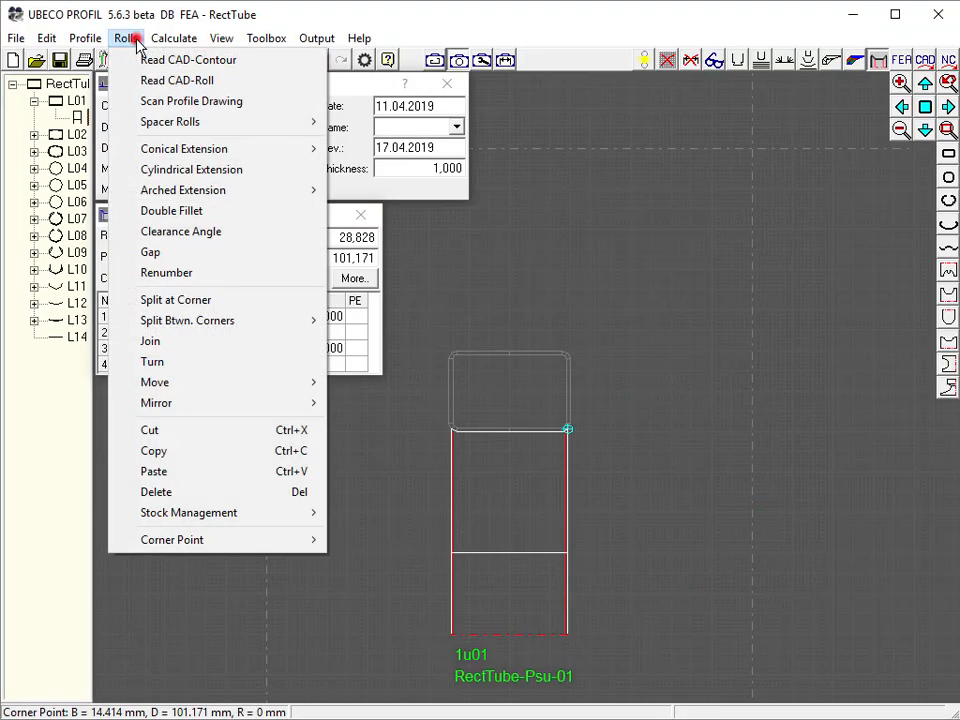
{"action": "left_click", "coordinate": [180, 170]}
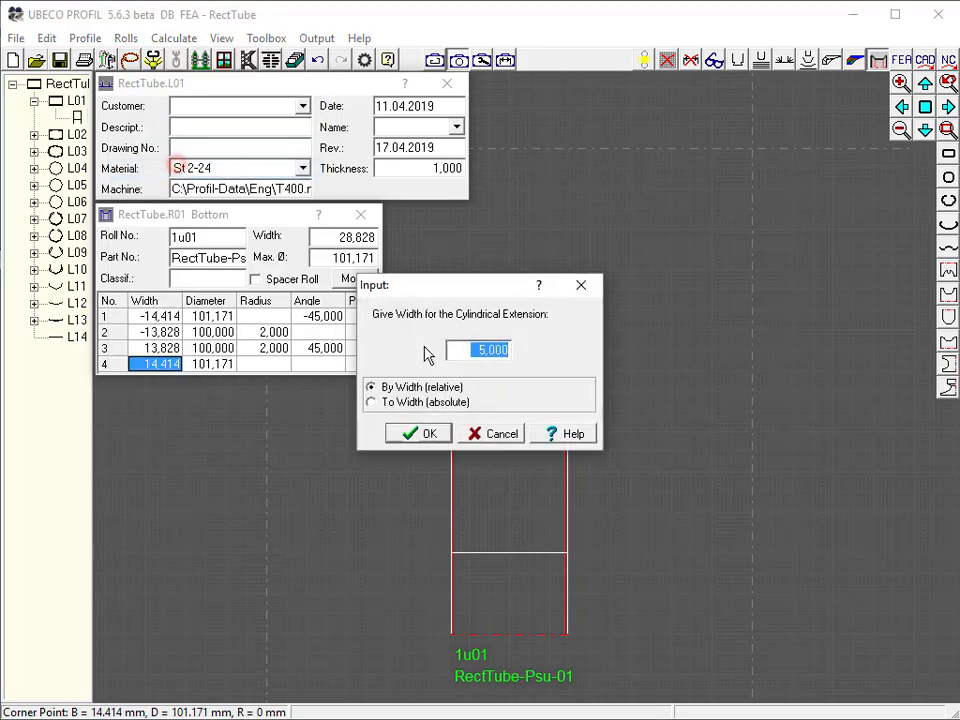
{"action": "left_click", "coordinate": [421, 437]}
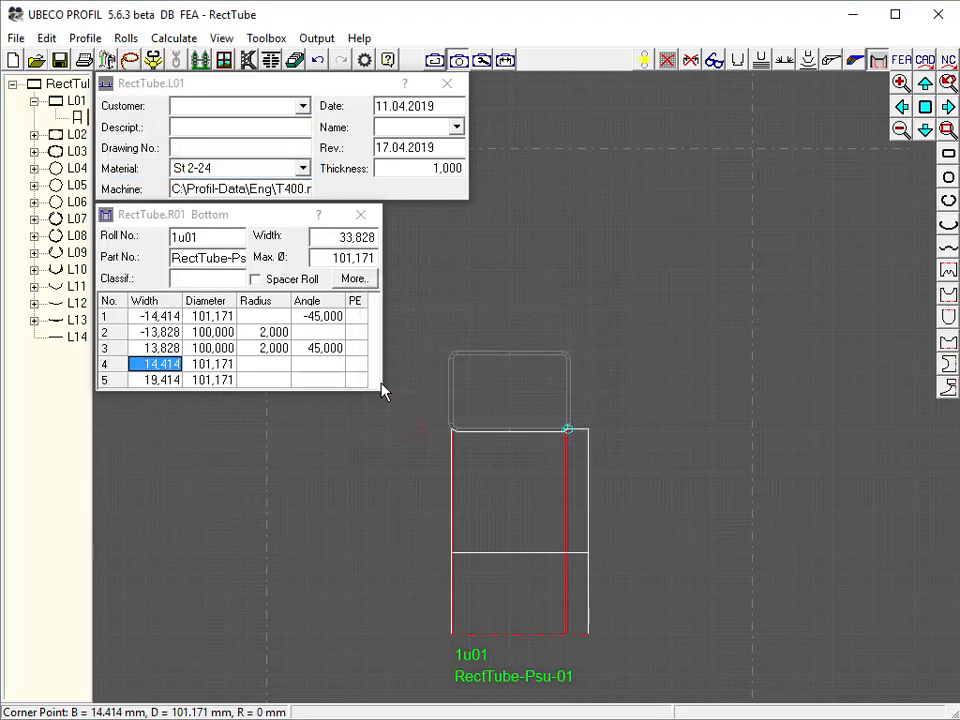
{"action": "left_click", "coordinate": [165, 316]}
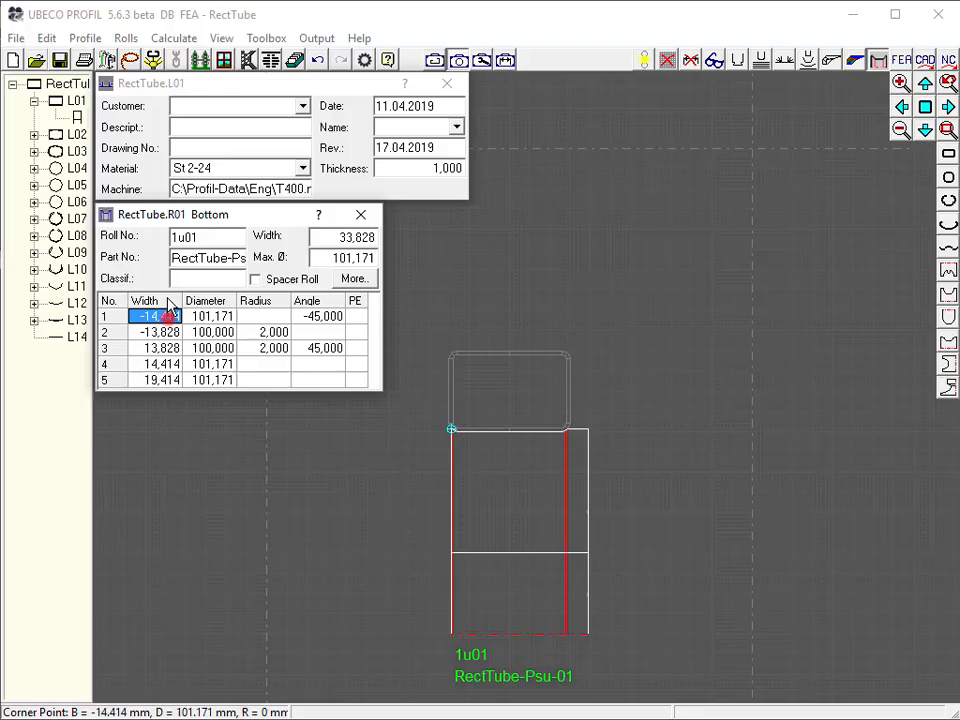
{"action": "left_click", "coordinate": [122, 38]}
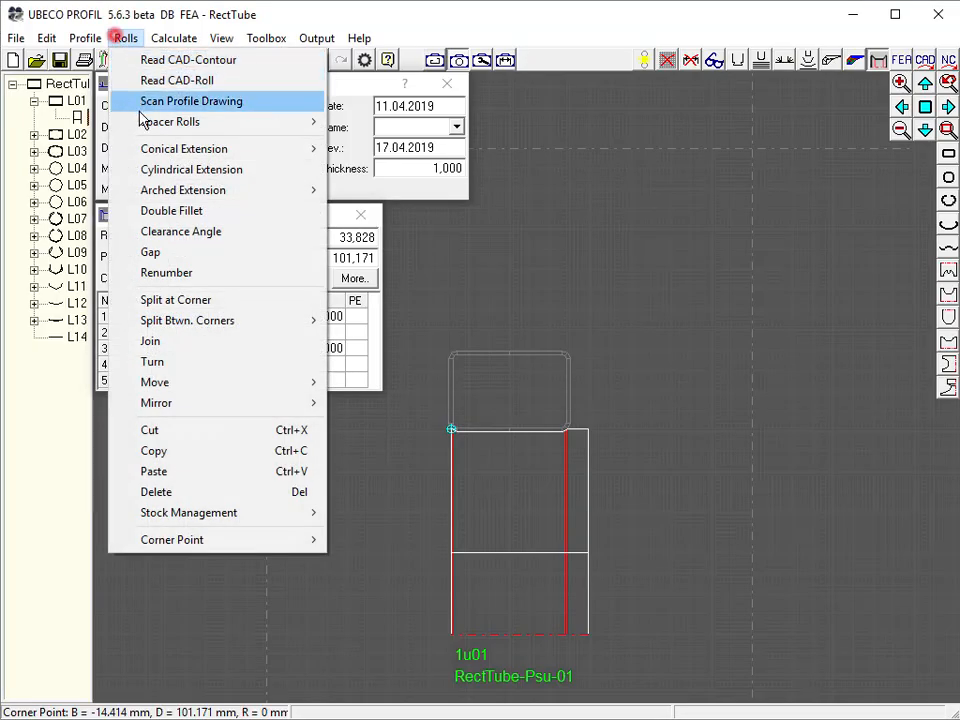
{"action": "left_click", "coordinate": [174, 168]}
{"action": "left_click", "coordinate": [420, 433]}
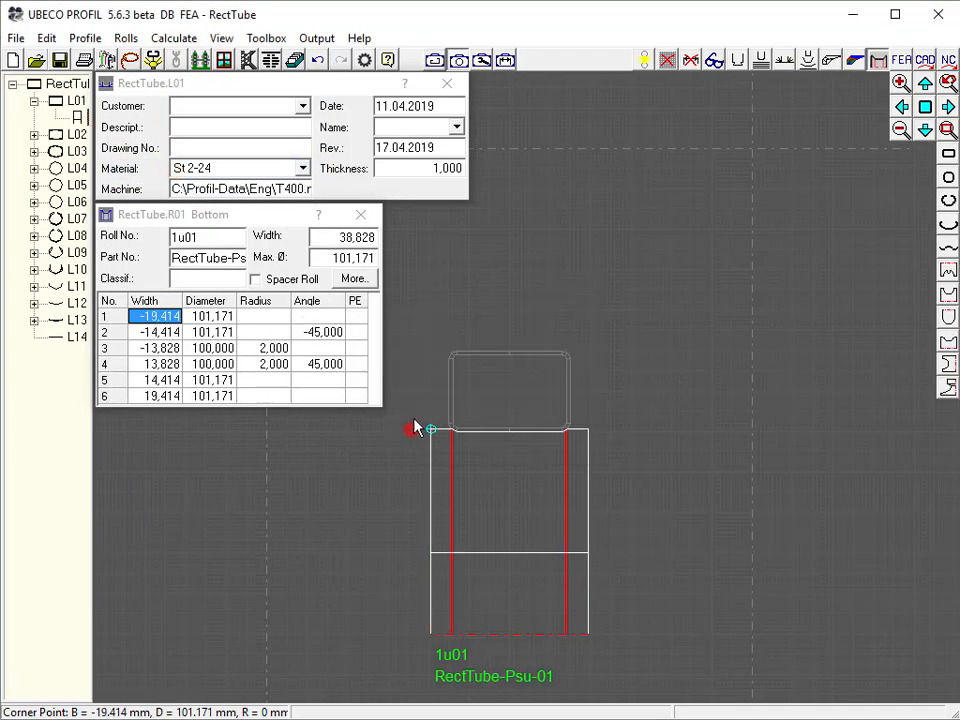
Create pass L01's top roll by scanning the upper profile contour between the two upper corner points
{"action": "left_click", "coordinate": [547, 148]}
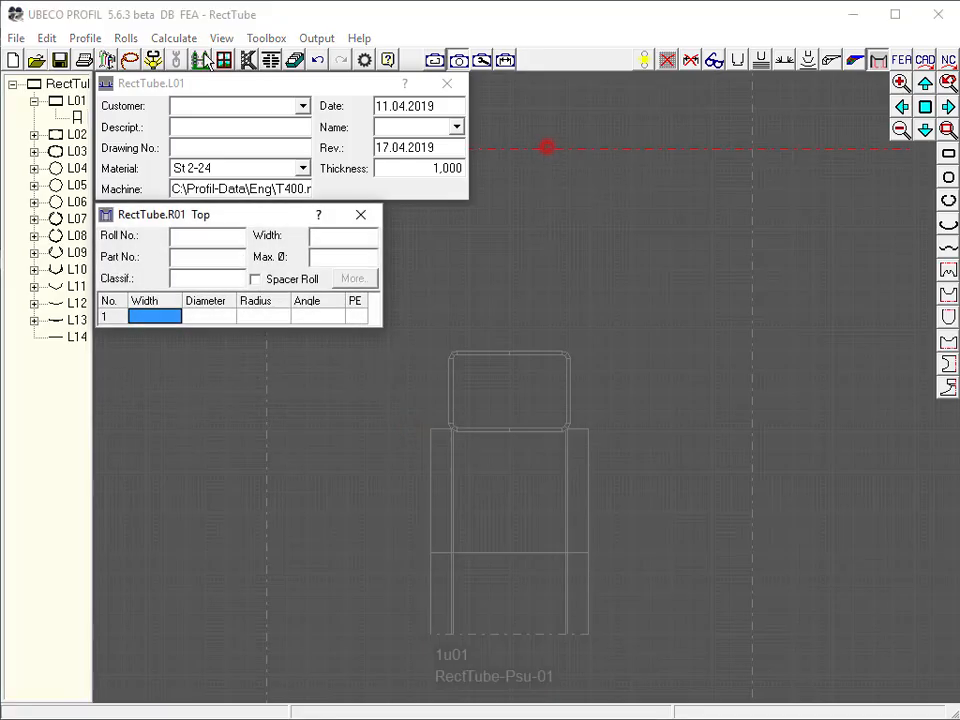
{"action": "left_click", "coordinate": [154, 62]}
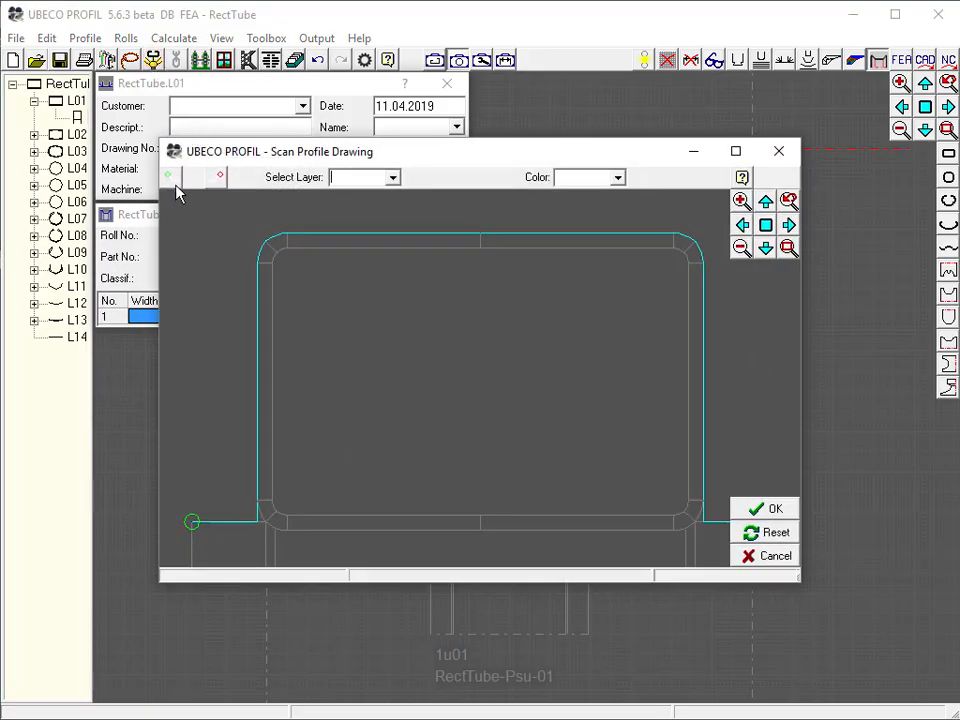
{"action": "left_click", "coordinate": [265, 242]}
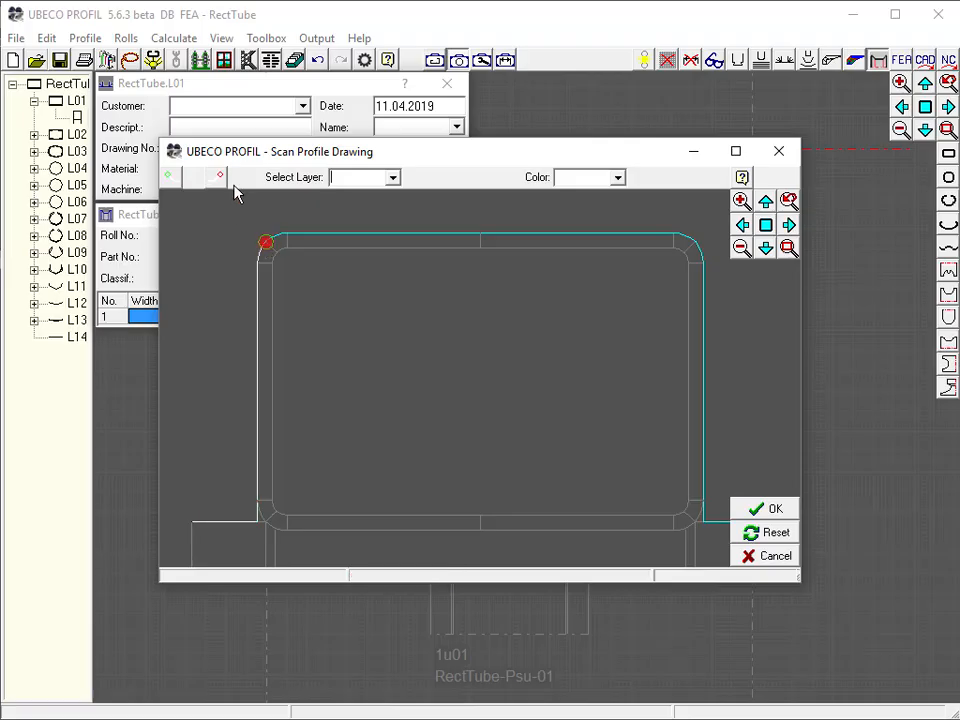
{"action": "left_click", "coordinate": [695, 244]}
{"action": "left_click", "coordinate": [760, 508]}
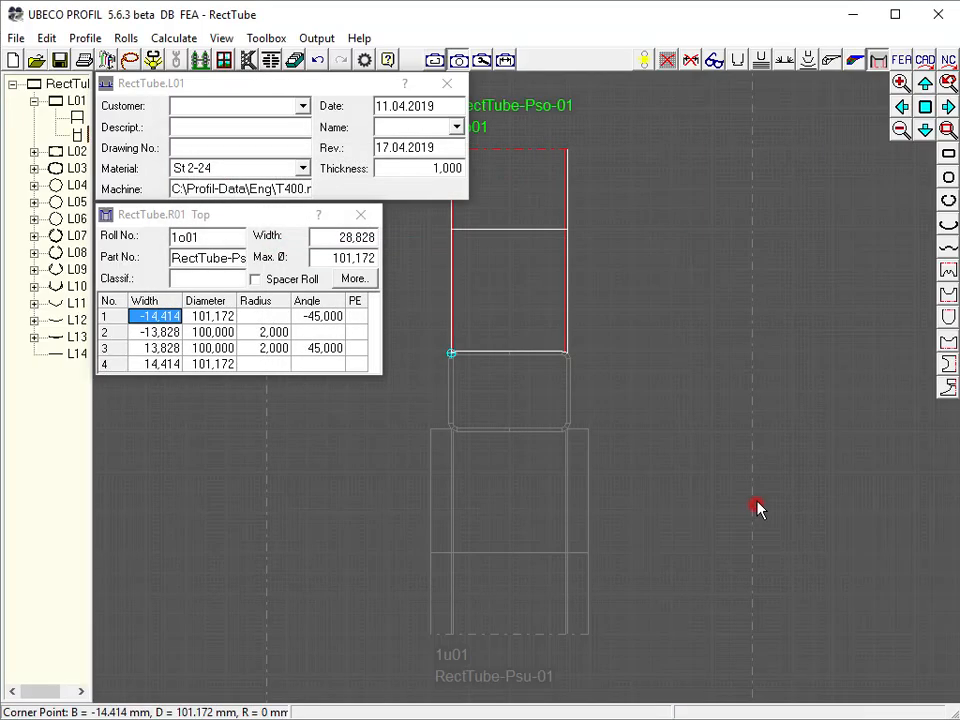
Add 5 mm relative cylindrical extensions to both the left and right edges of pass L01's top roll
{"action": "left_click", "coordinate": [126, 38]}
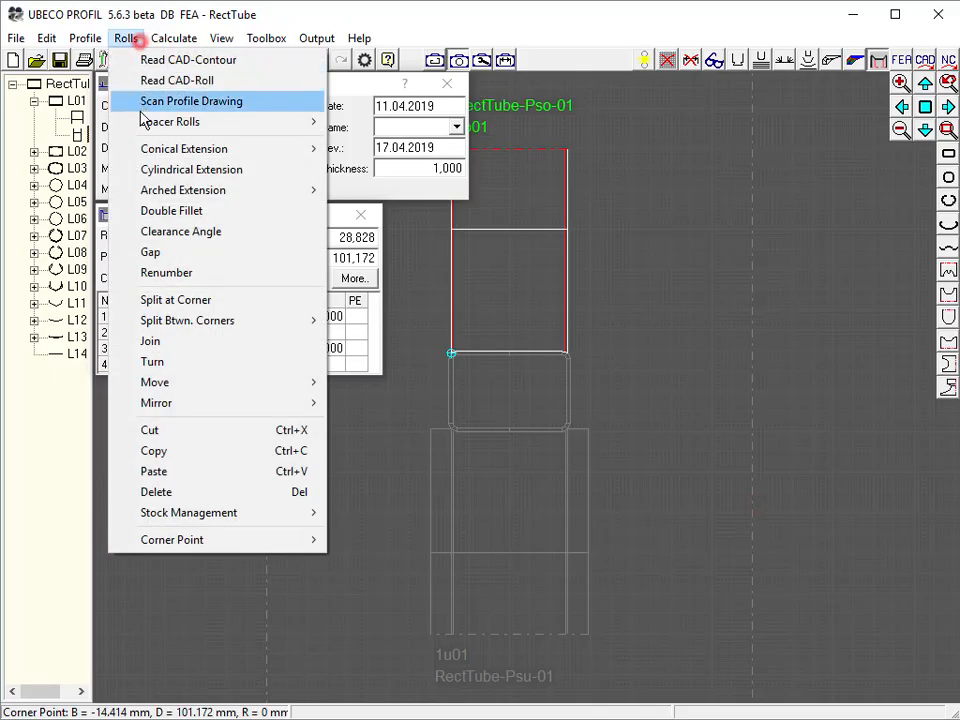
{"action": "left_click", "coordinate": [177, 176]}
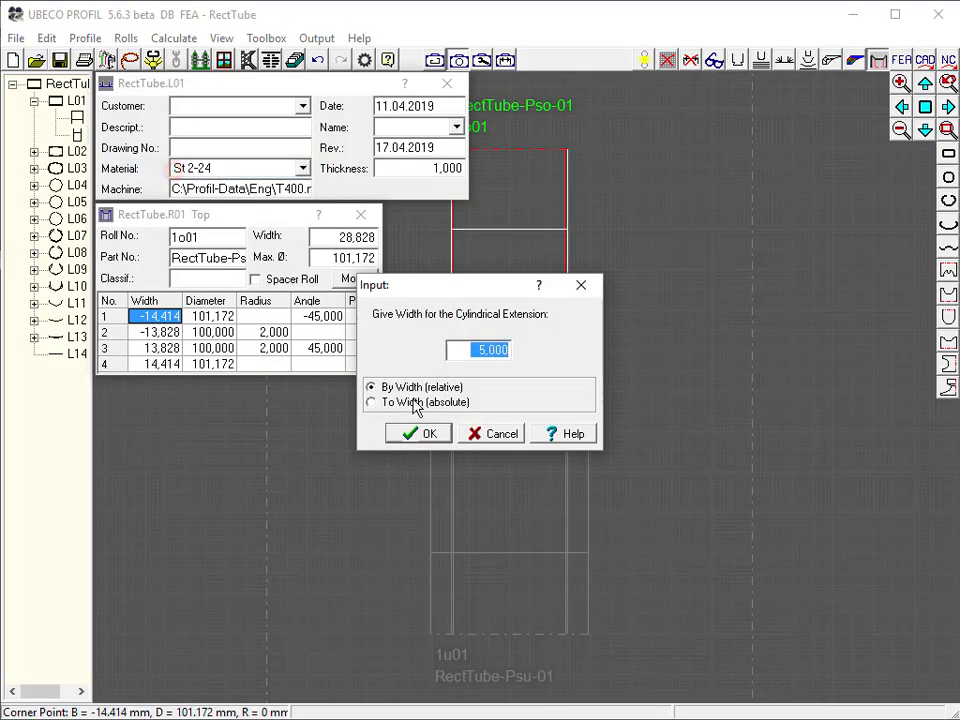
{"action": "left_click", "coordinate": [420, 437]}
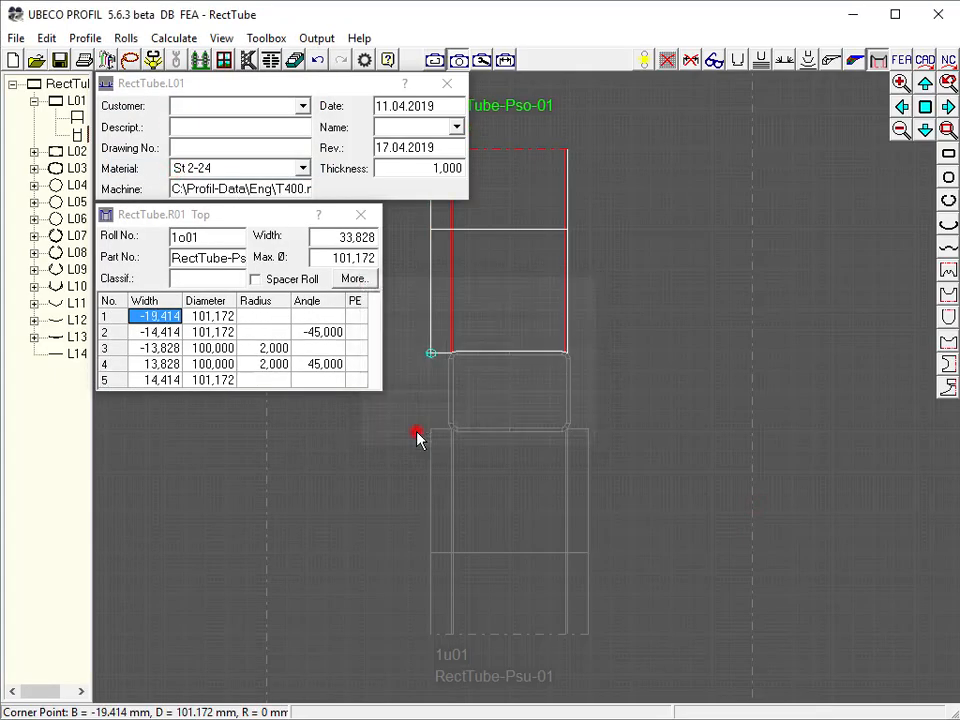
{"action": "left_click", "coordinate": [163, 380]}
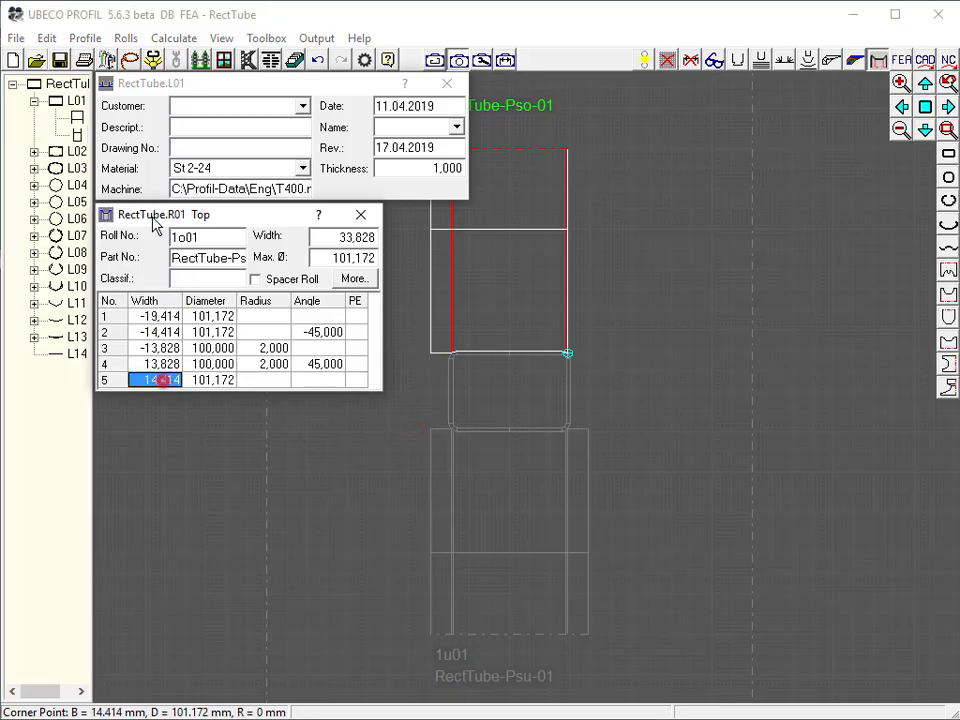
{"action": "left_click", "coordinate": [126, 38]}
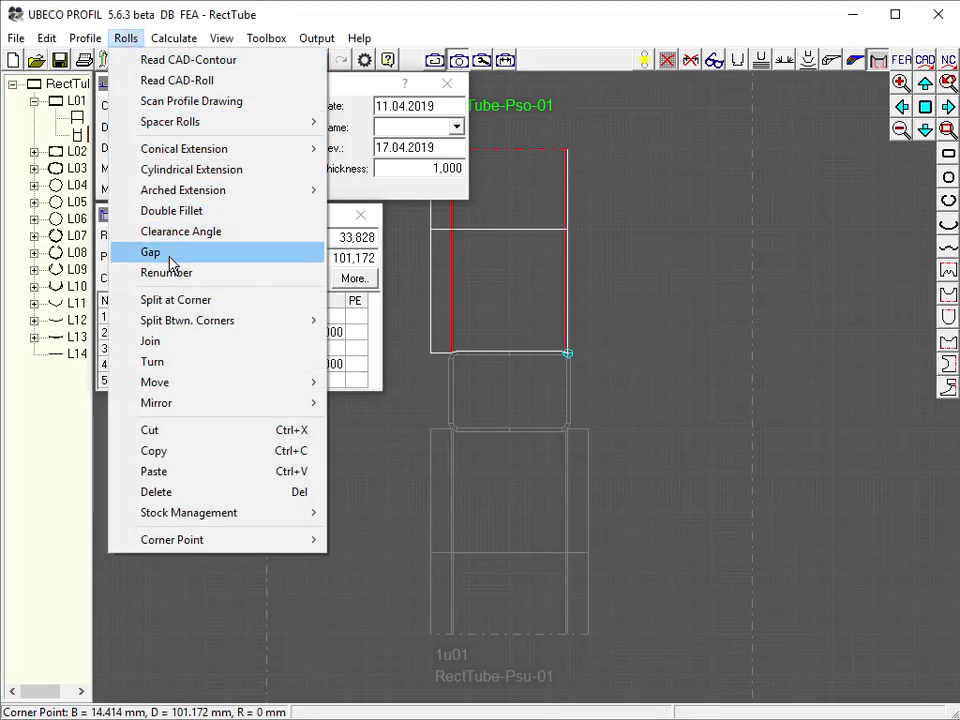
{"action": "left_click", "coordinate": [160, 170]}
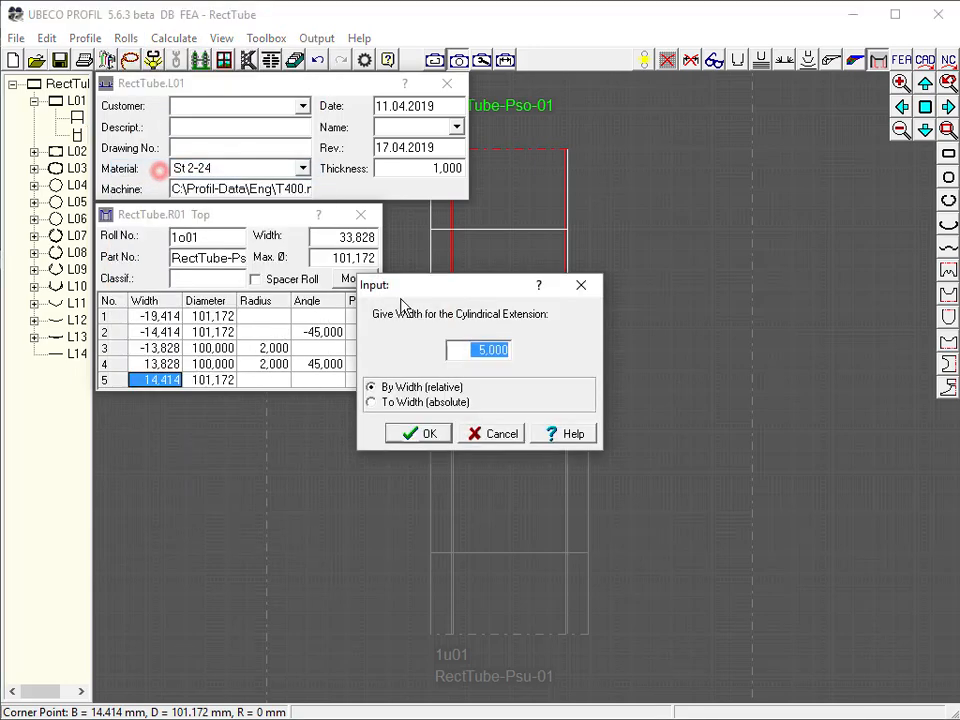
{"action": "left_click", "coordinate": [440, 440]}
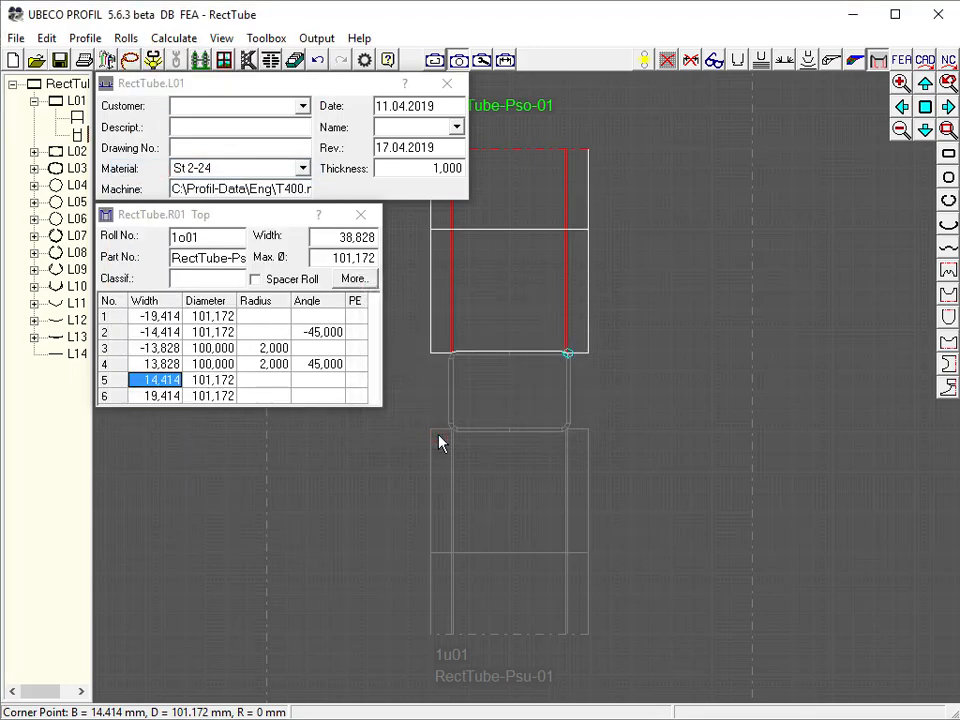
Create pass L01's right side roll by scanning the right profile contour from the lower-right to the upper-right corner
{"action": "left_click", "coordinate": [754, 388]}
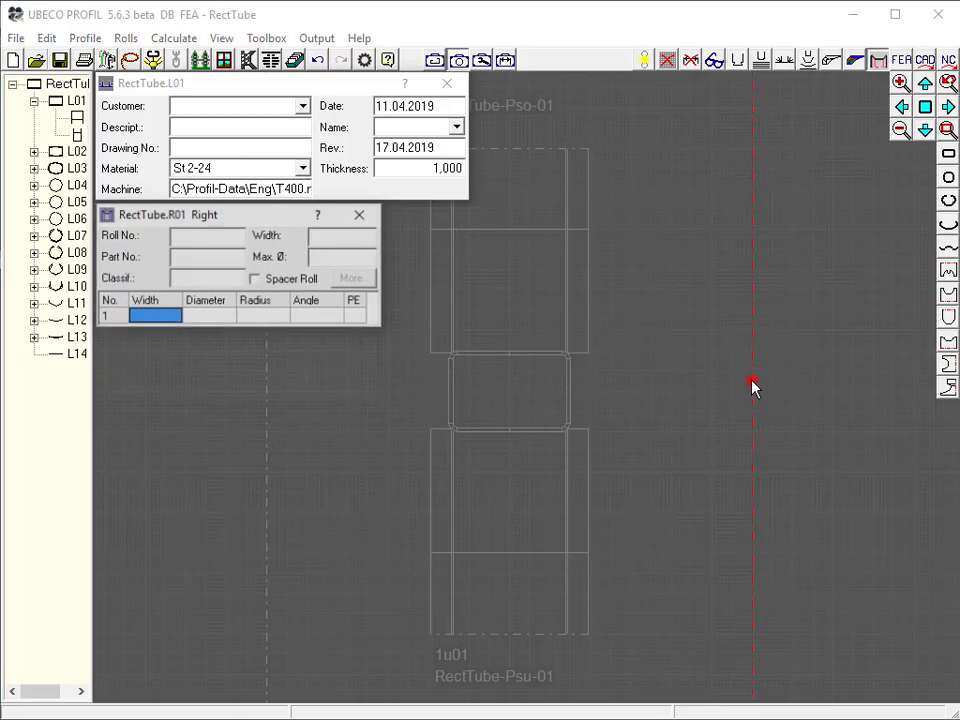
{"action": "left_click", "coordinate": [153, 61]}
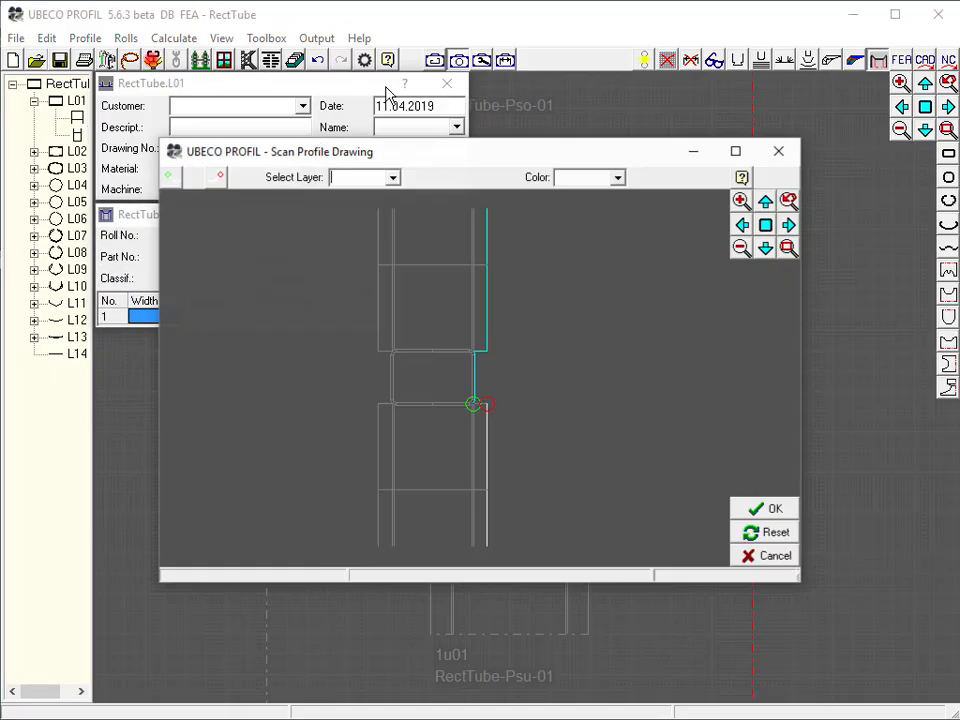
{"action": "left_click", "coordinate": [788, 247]}
{"action": "left_click", "coordinate": [447, 414]}
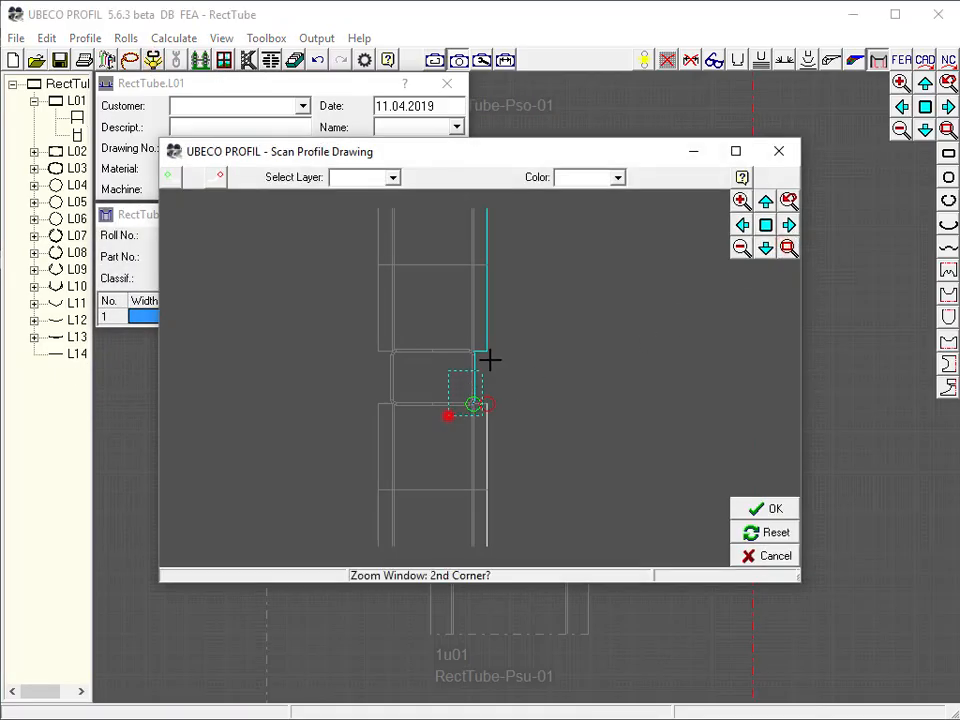
{"action": "left_click", "coordinate": [506, 340]}
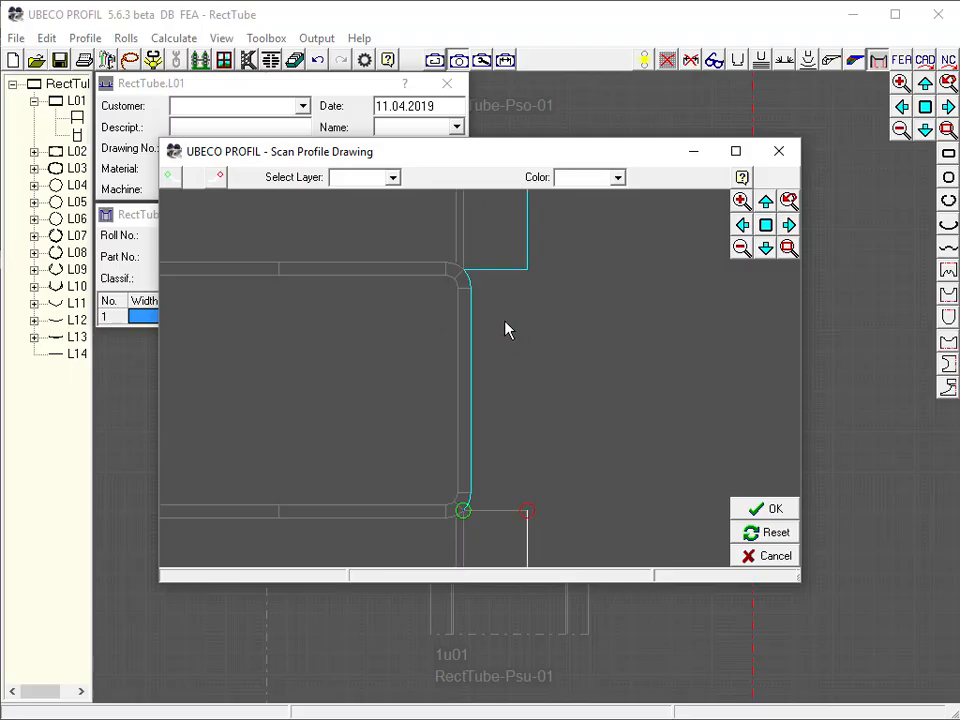
{"action": "left_click", "coordinate": [218, 178]}
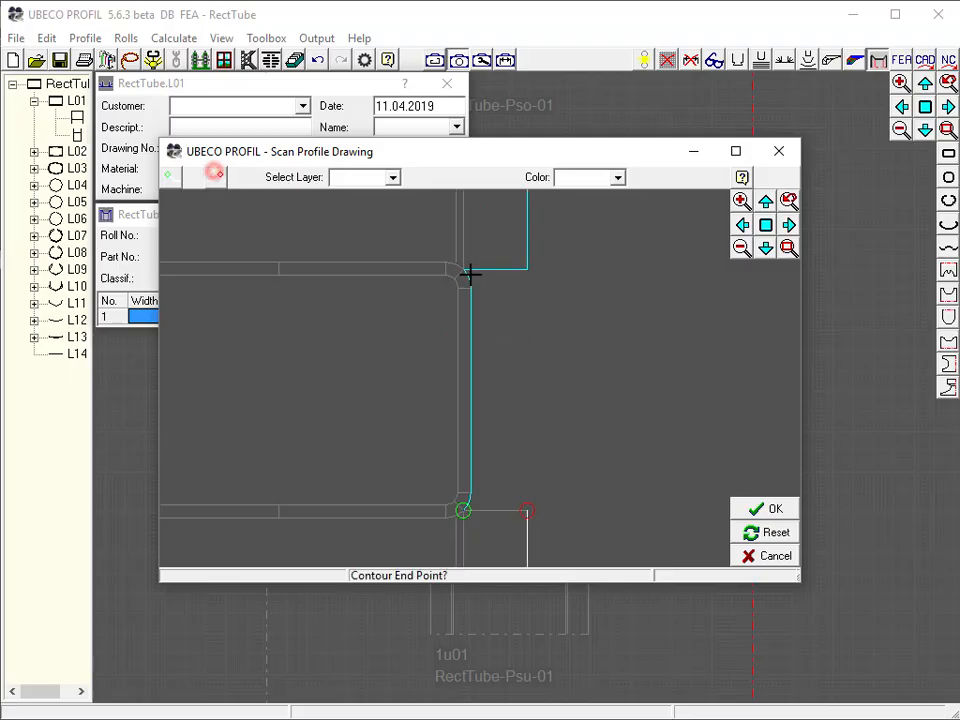
{"action": "left_click", "coordinate": [465, 272]}
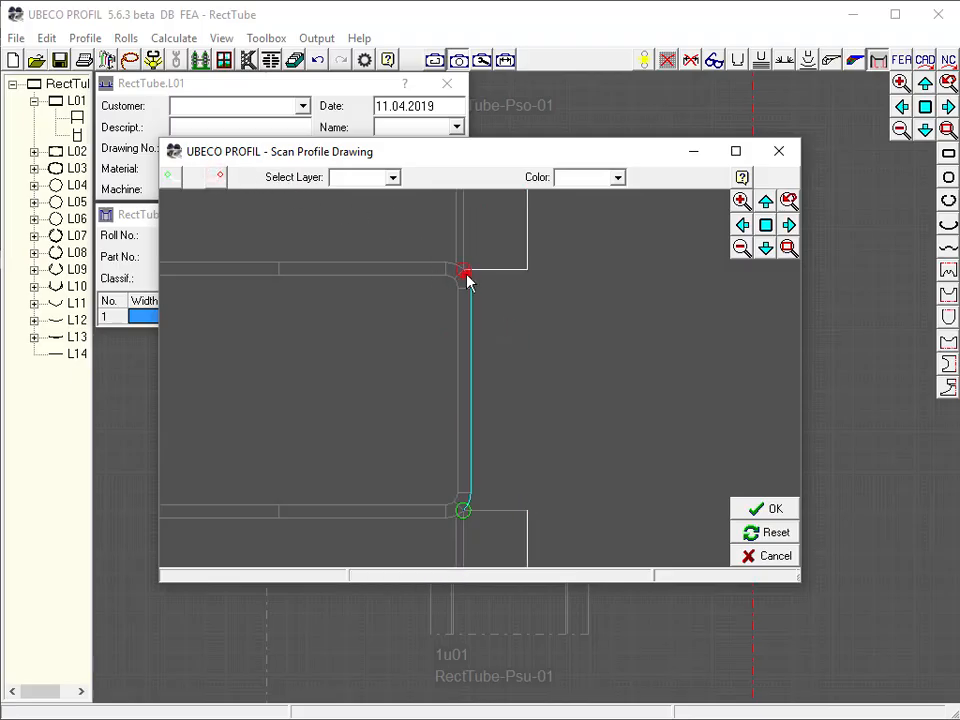
{"action": "left_click", "coordinate": [765, 510]}
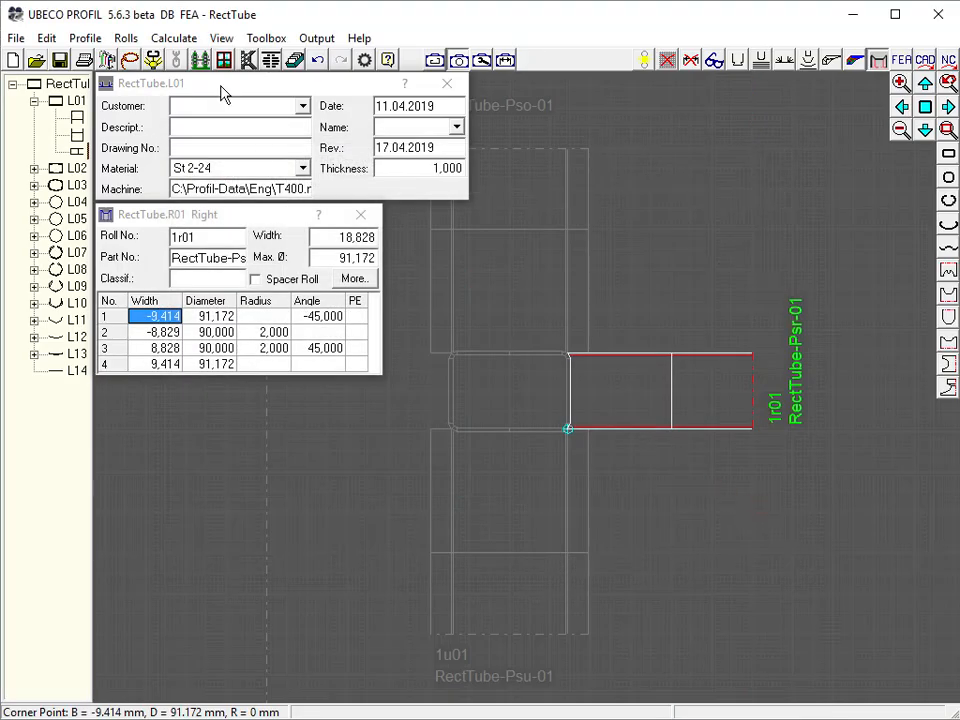
Create pass L01's left side roll by mirroring the right roll to the opposite axle, then hide the roll data windows
{"action": "left_click", "coordinate": [126, 38]}
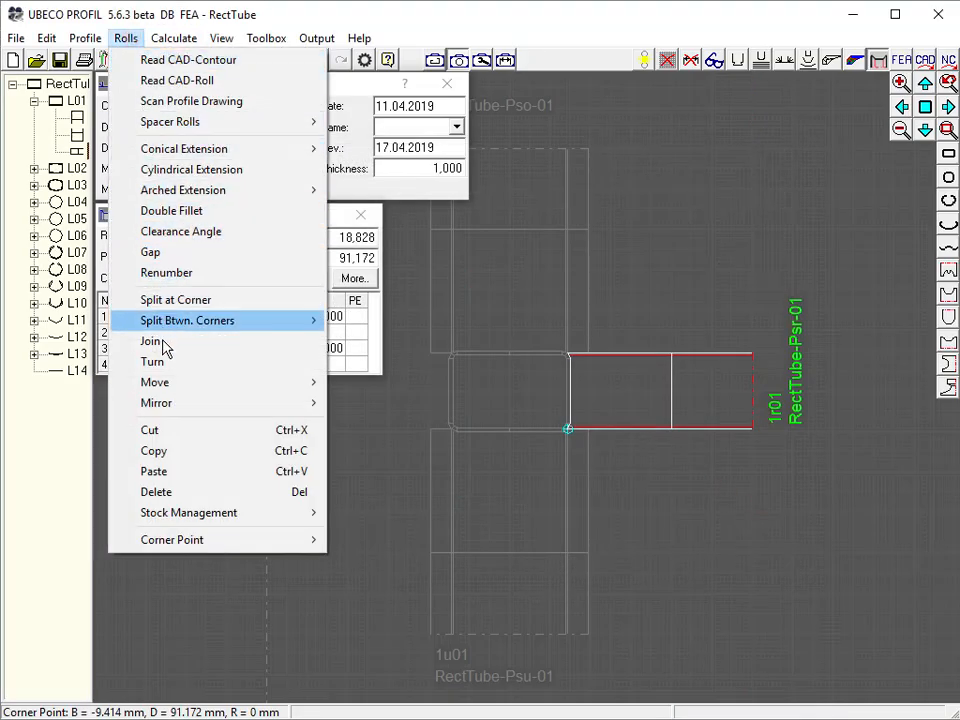
{"action": "mouse_move", "coordinate": [189, 407]}
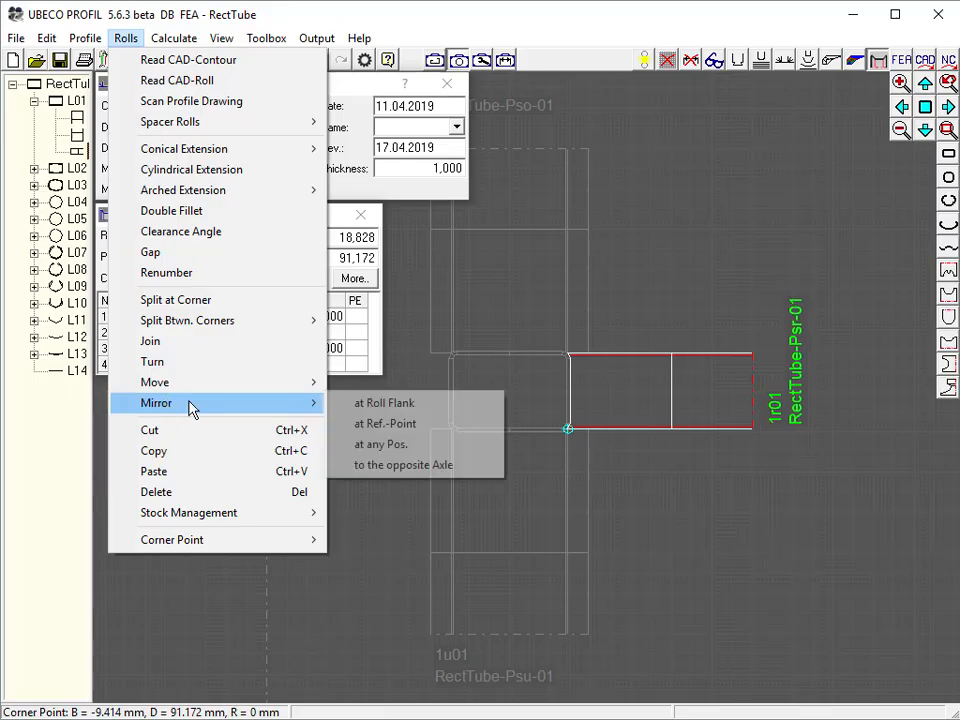
{"action": "left_click", "coordinate": [405, 465]}
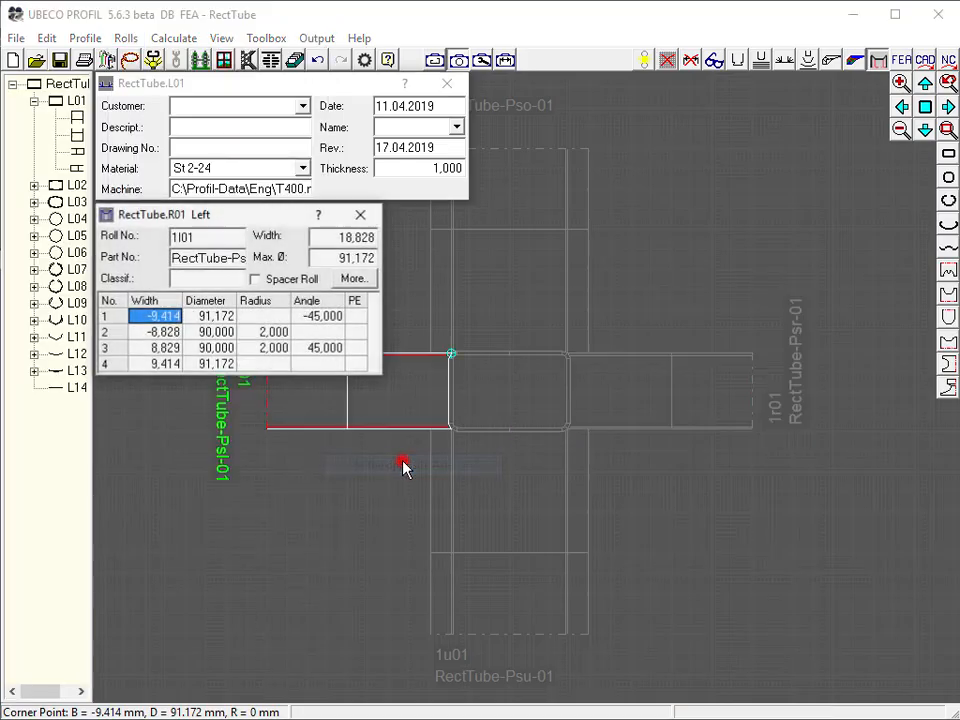
{"action": "left_click", "coordinate": [699, 456]}
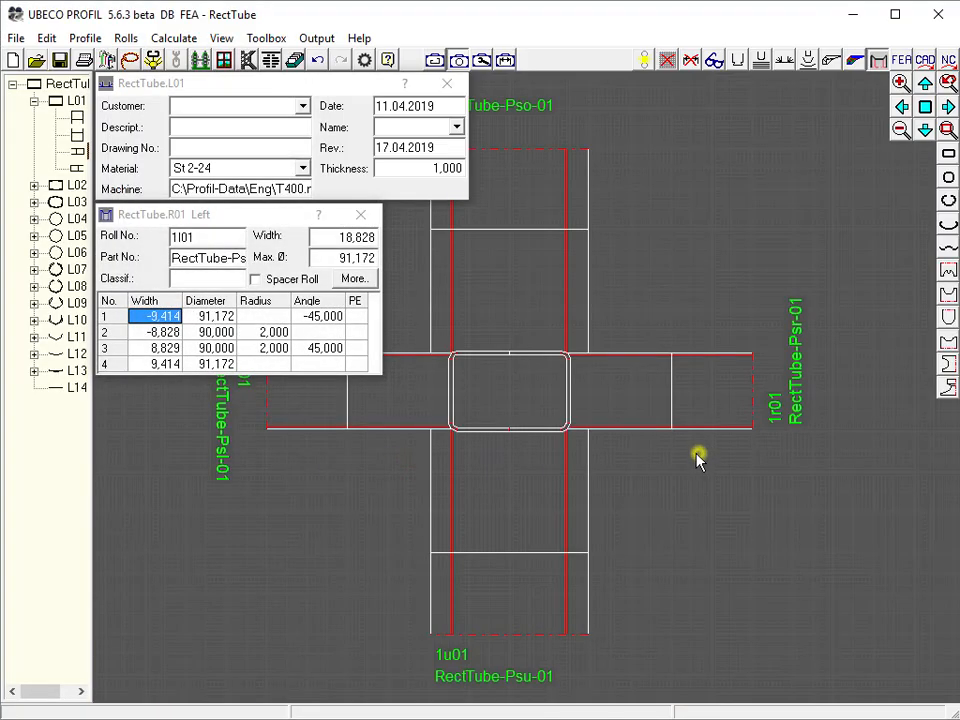
{"action": "left_click", "coordinate": [225, 63]}
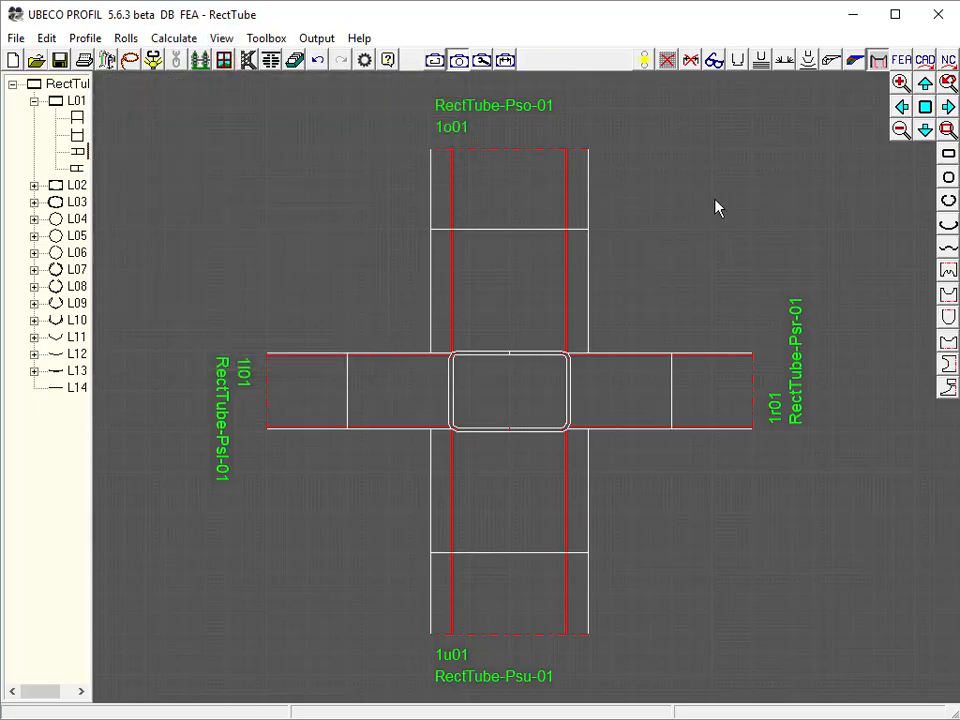